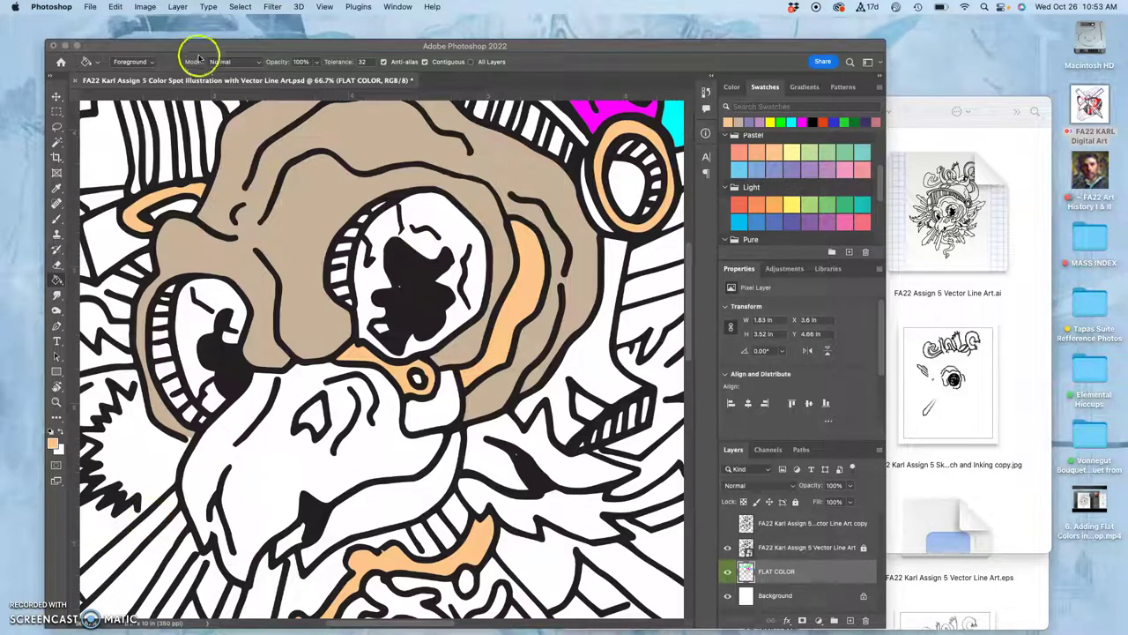
- Widen the application window over the hat band and set the foreground colour to the light blue-violet swatch
left_click(199, 51)
key("super+minus")
key("super+minus")
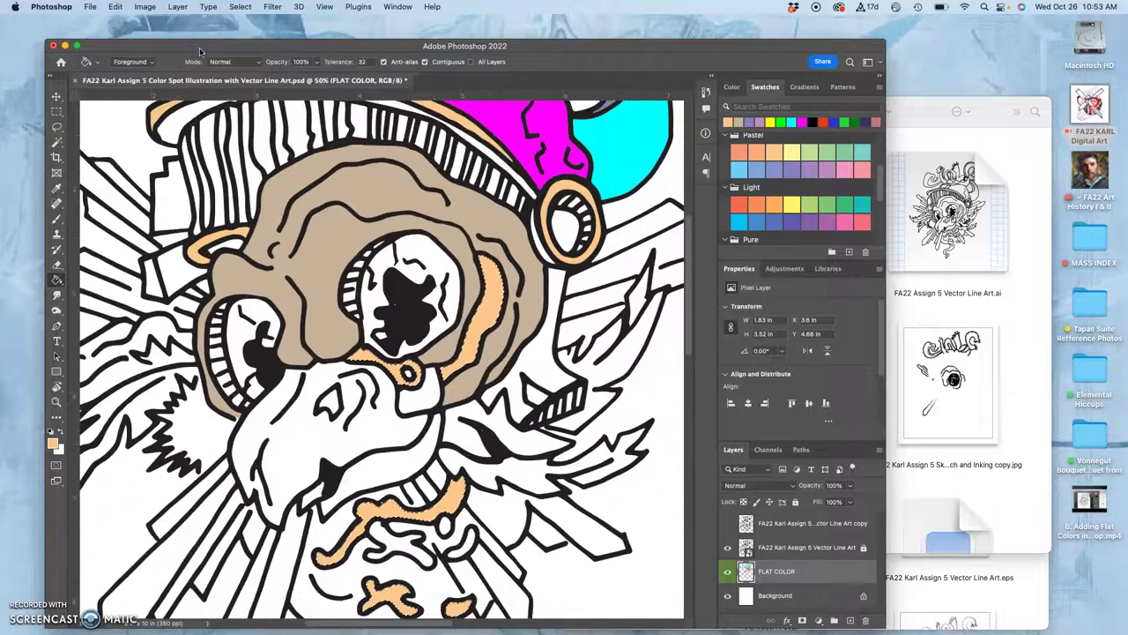
key("super+minus")
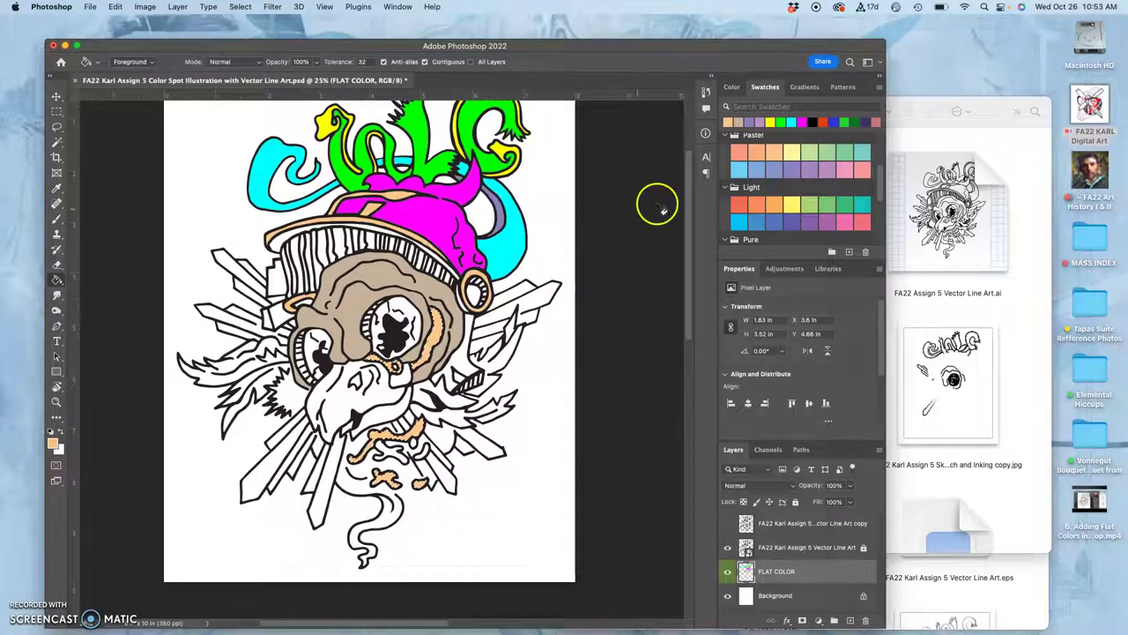
key("super+plus")
key("super+plus")
key("super+plus")
key("super+plus")
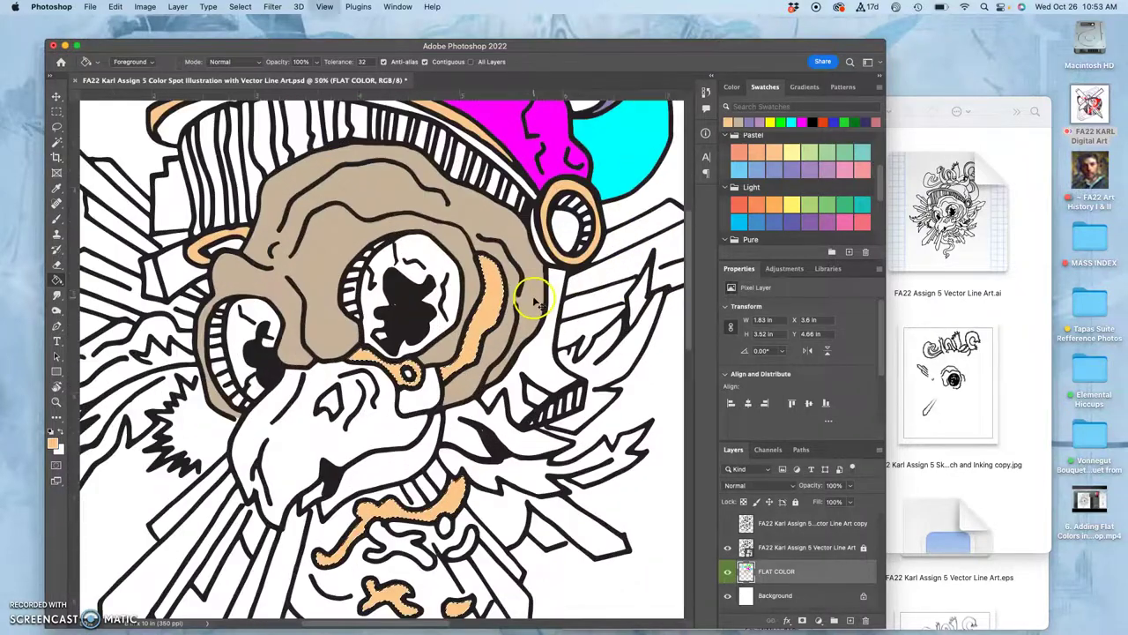
left_click_drag(389, 246, 670, 555)
left_click_drag(432, 290, 297, 287)
left_click_drag(449, 255, 450, 324)
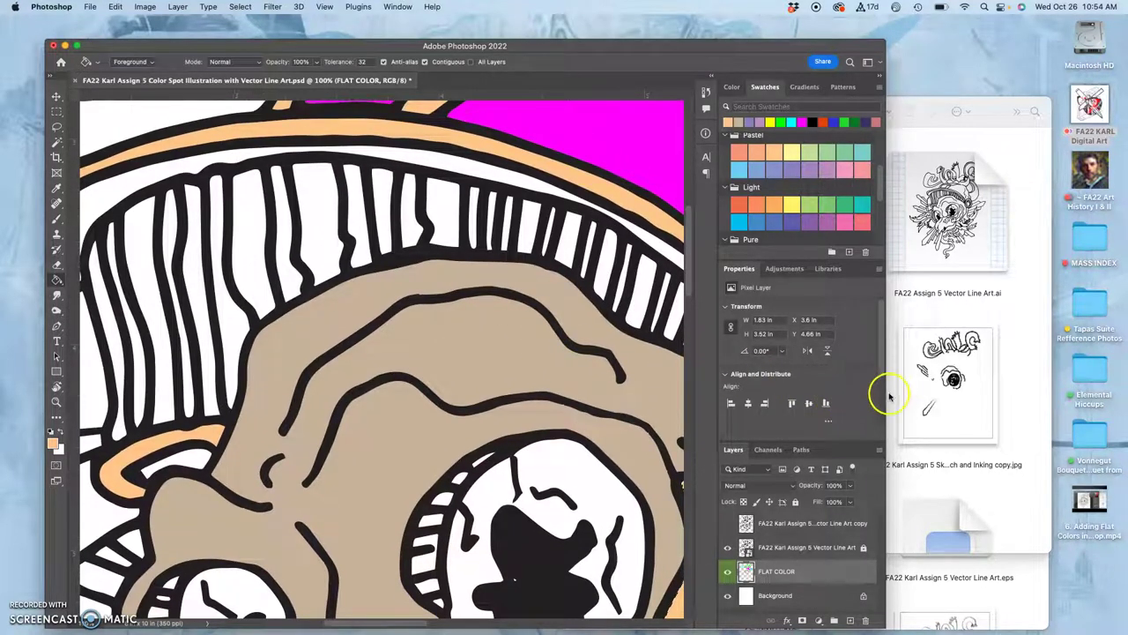
left_click_drag(891, 395, 1064, 388)
left_click(966, 225)
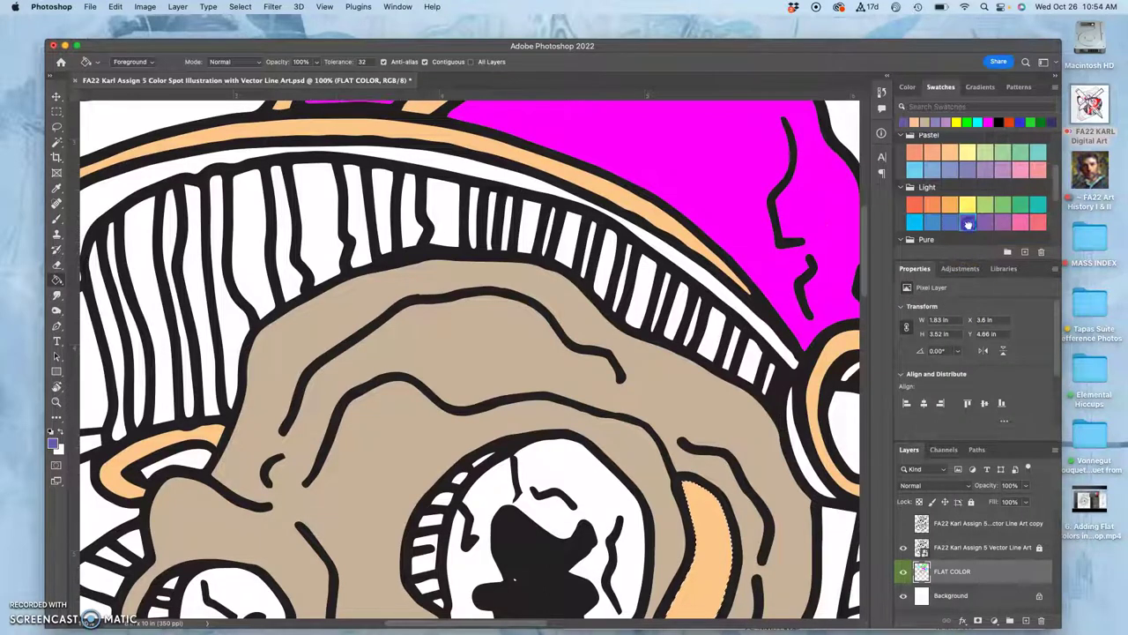
- With the Magic Wand on the vector line art layer, select every other wide stripe of the hat band
left_click(57, 142)
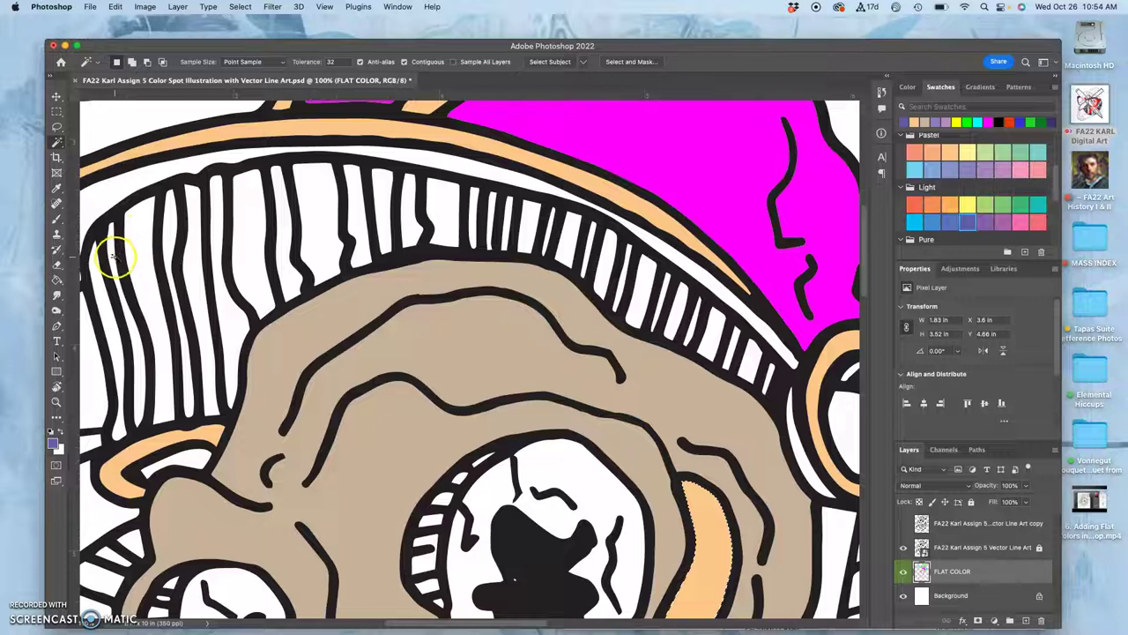
left_click(952, 545)
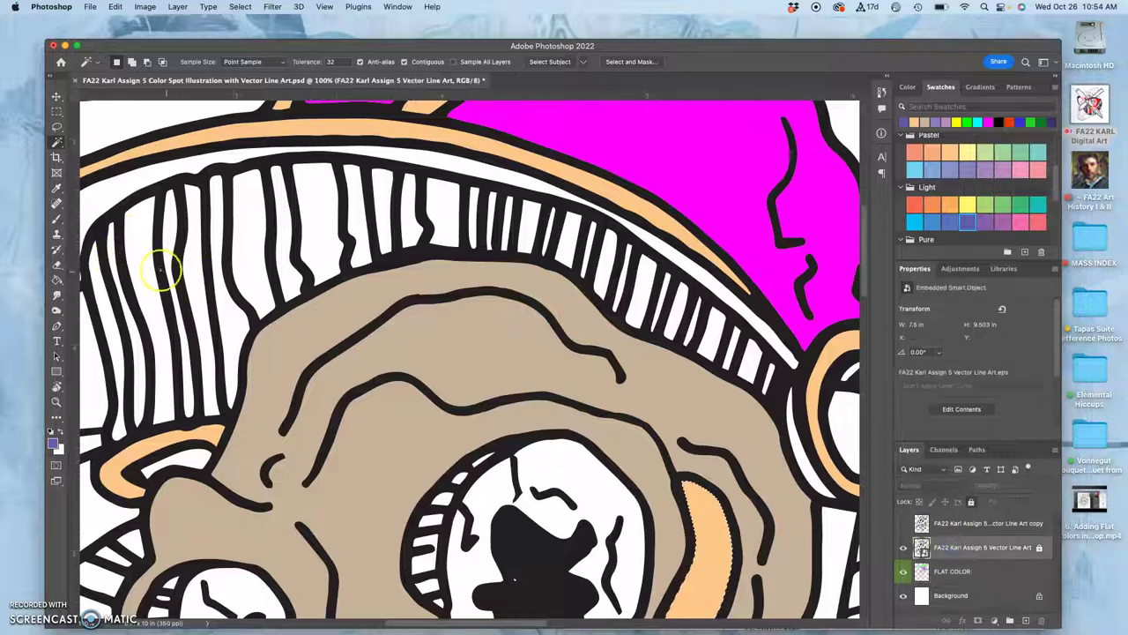
left_click(134, 349)
left_click(169, 244)
left_click(269, 198)
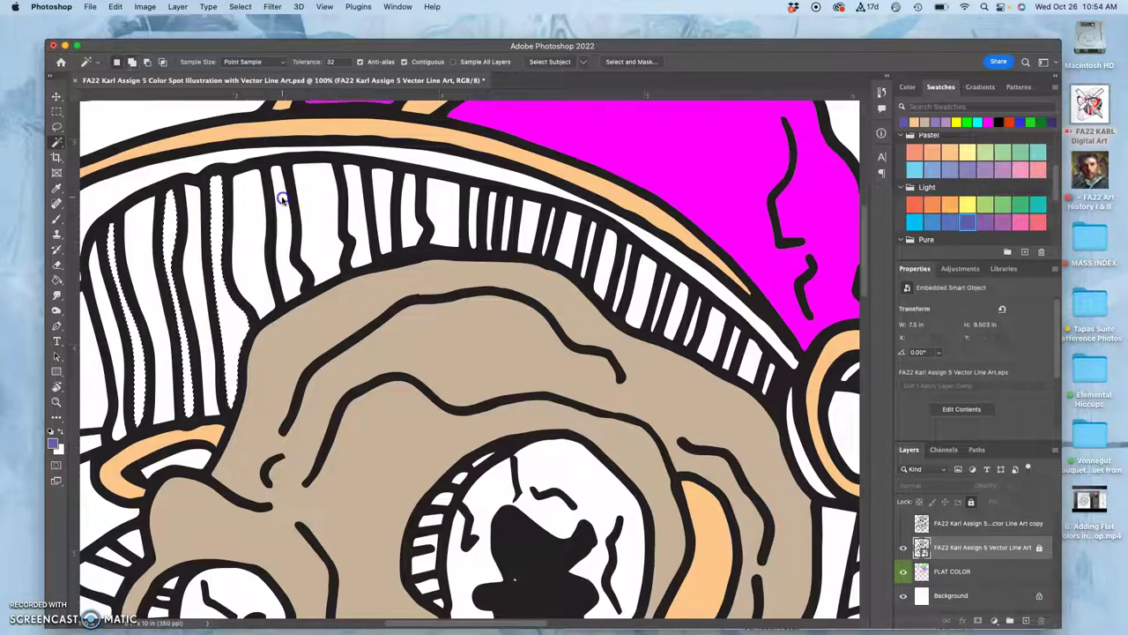
left_click(329, 201)
left_click(356, 201)
left_click(396, 211)
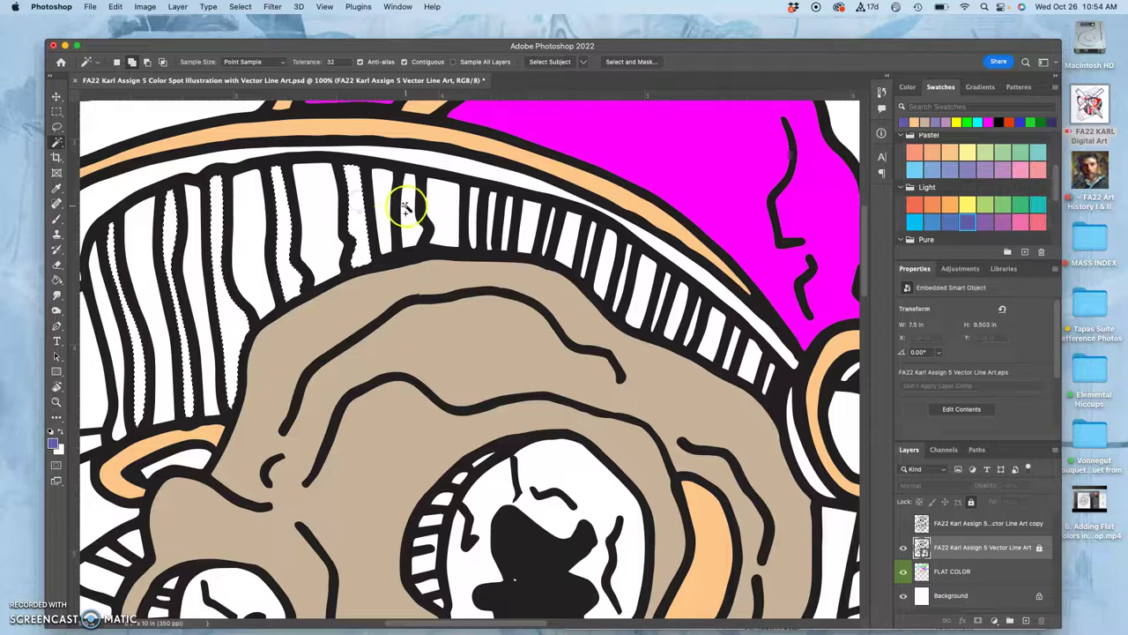
left_click(407, 208)
- Add every other narrow stripe of the hat band, up to the round ornament, to the selection
left_click(473, 214)
left_click(479, 202)
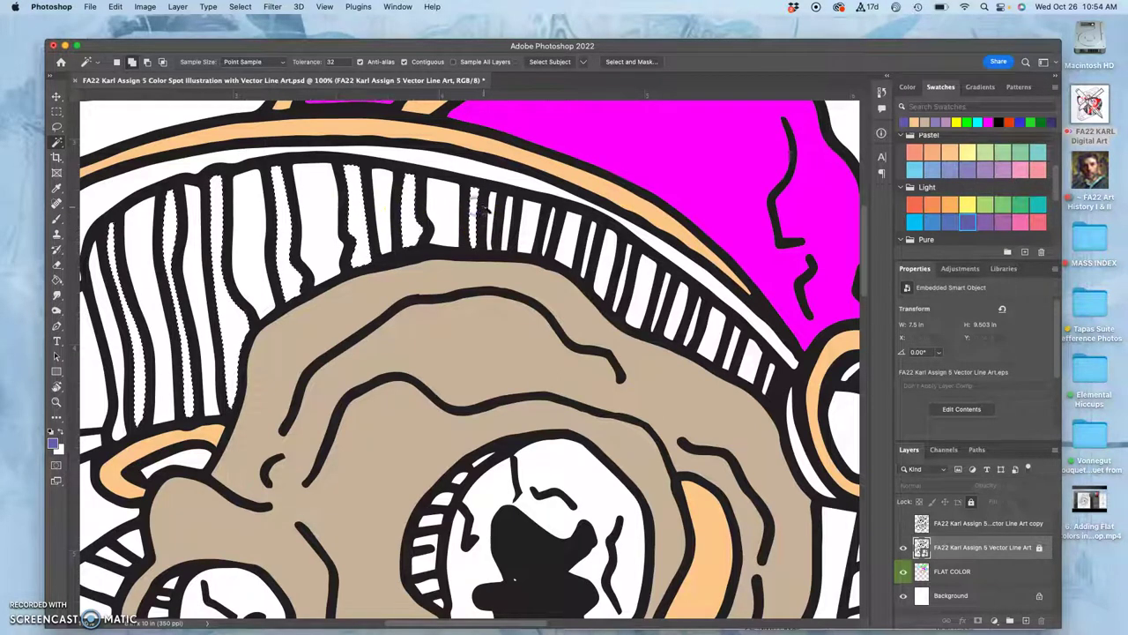
left_click(507, 213)
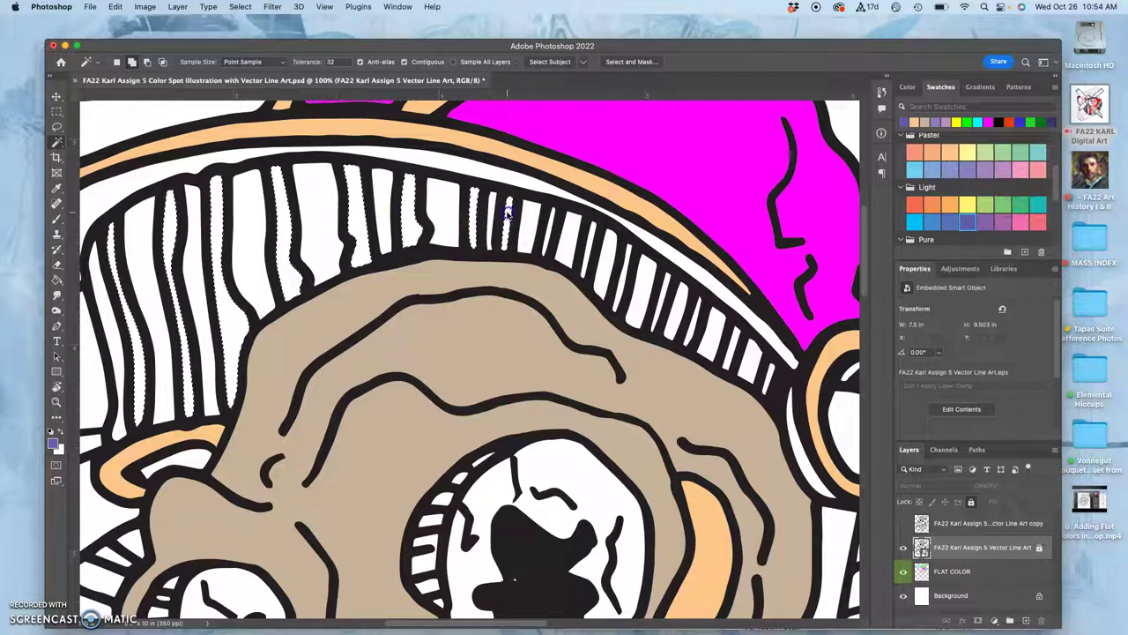
left_click(548, 229)
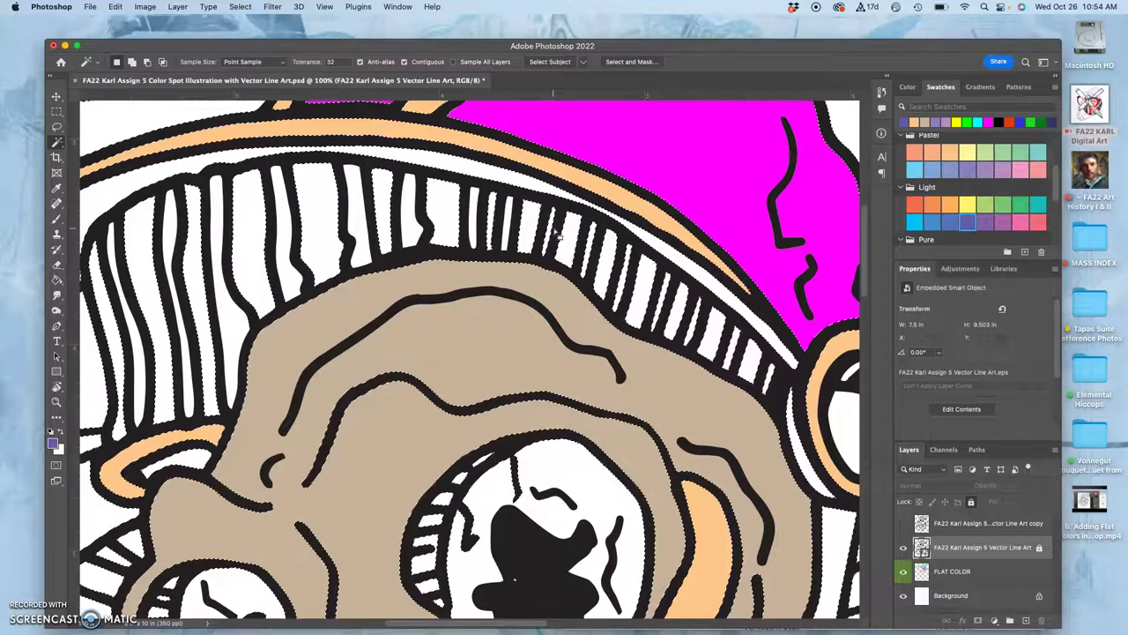
left_click(547, 270)
key("super+z")
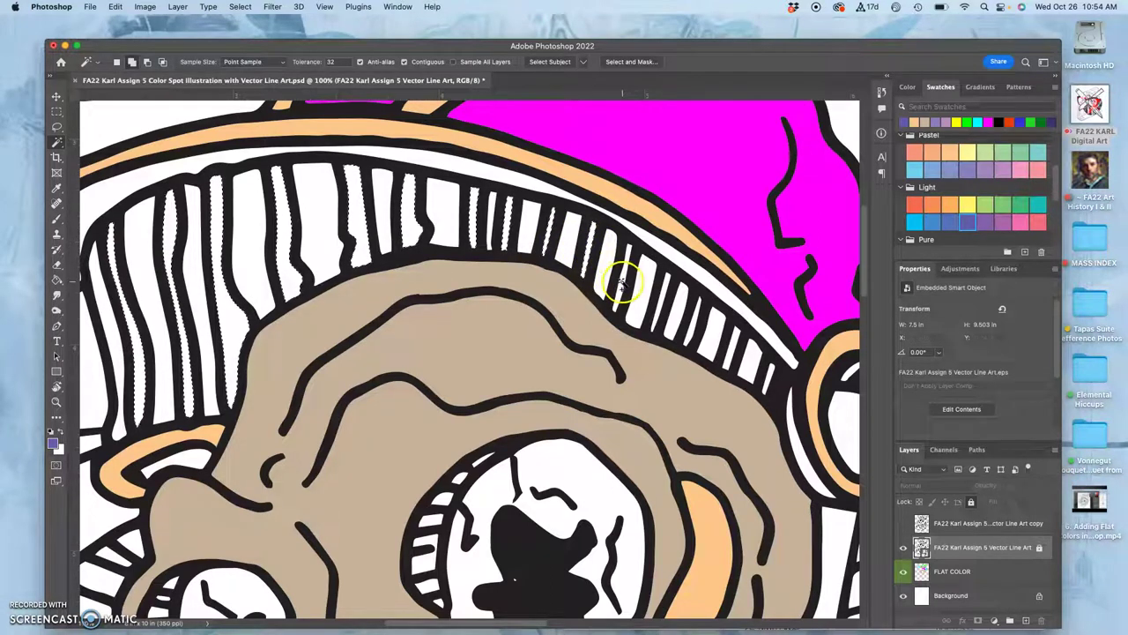
left_click(670, 292)
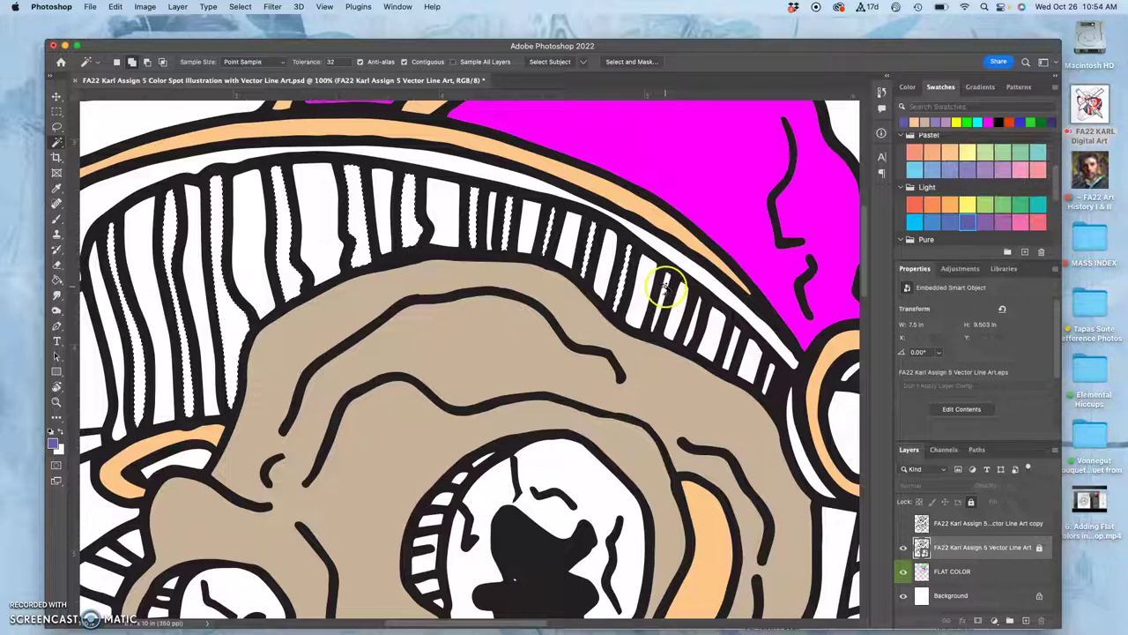
left_click(693, 326)
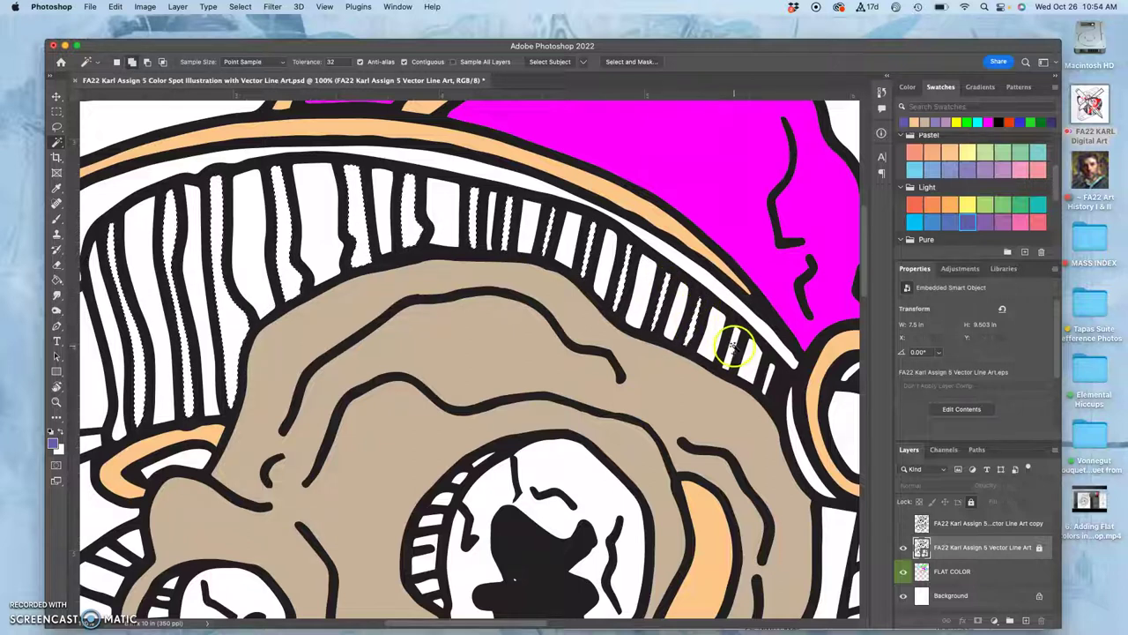
left_click(772, 371, "shift")
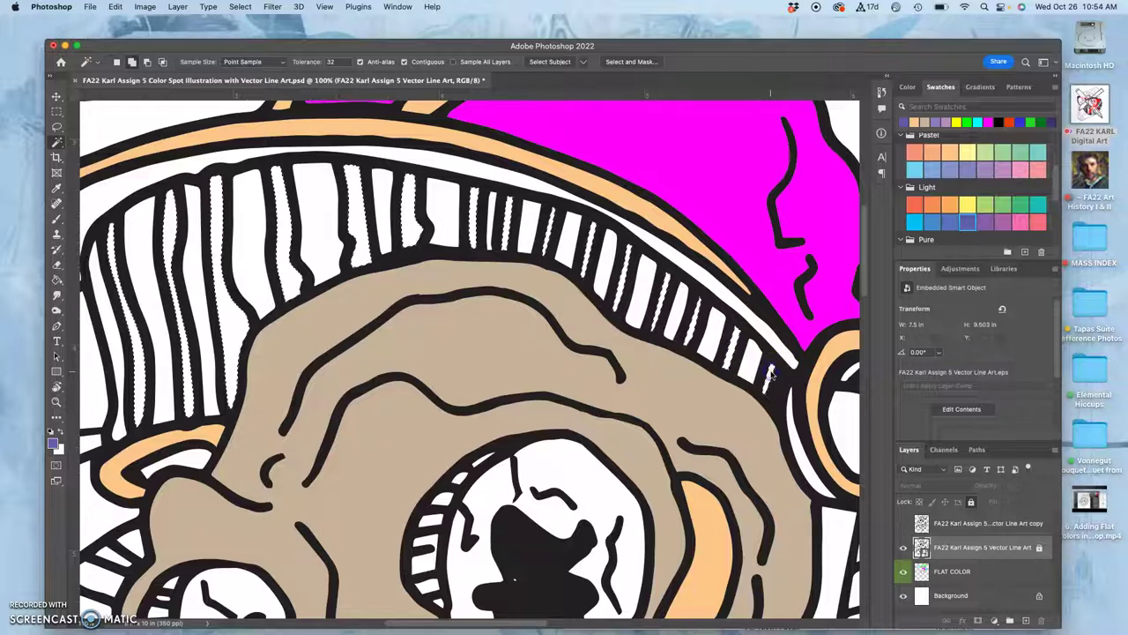
left_click(747, 393, "shift")
left_click(758, 357, "shift")
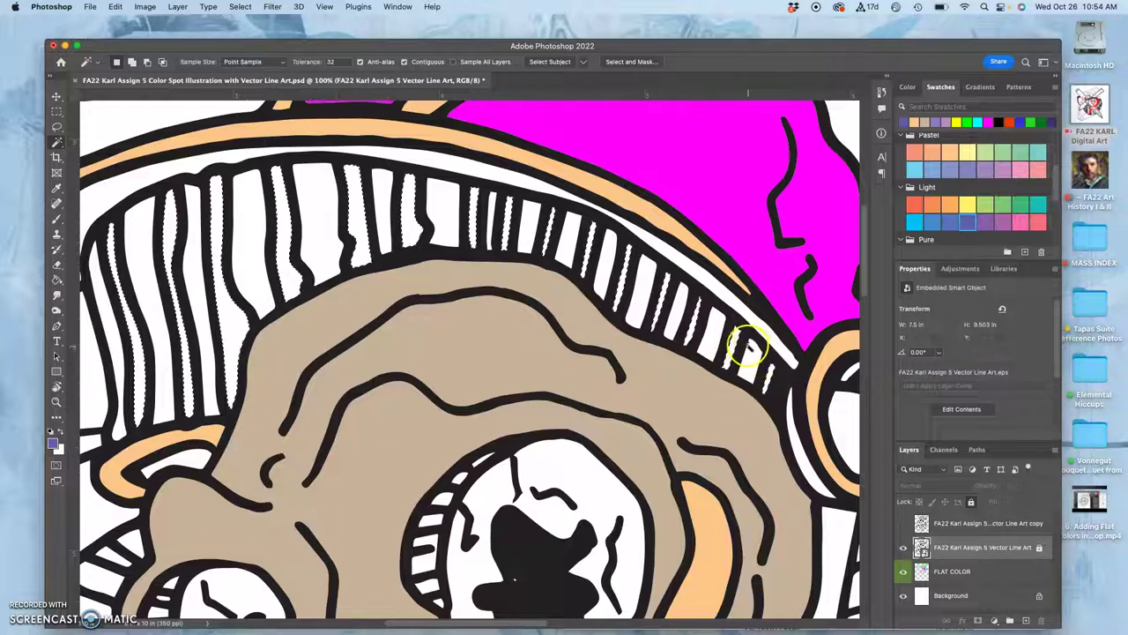
- Fill the selected hat band stripes with blue-violet on the FLAT COLOR layer and check them with the line art hidden and shown
left_click(948, 573)
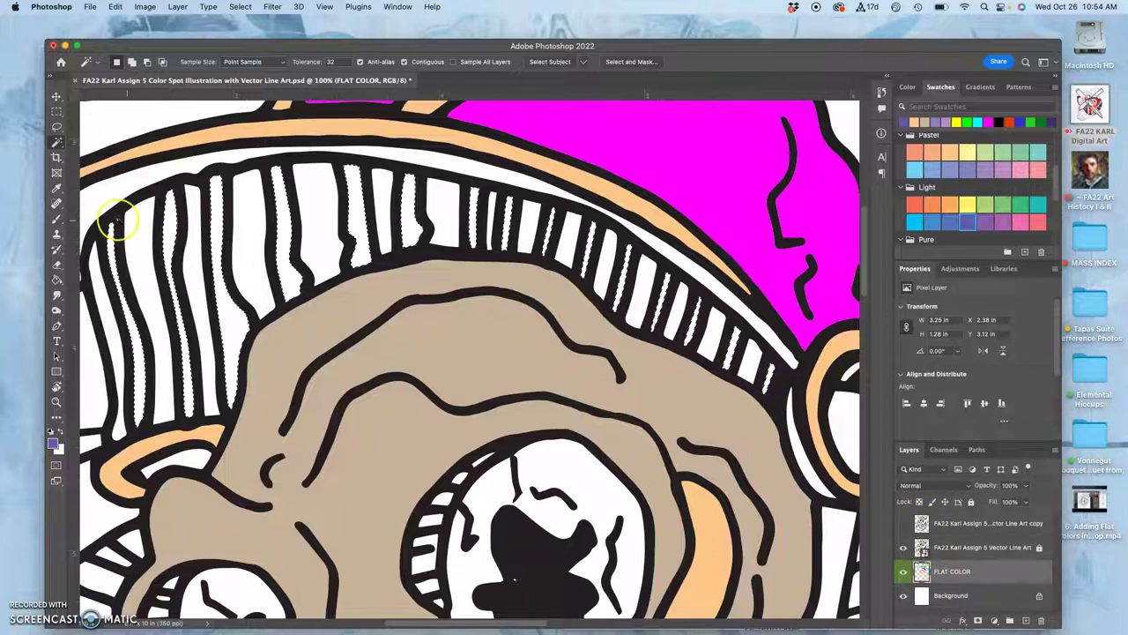
left_click(59, 281)
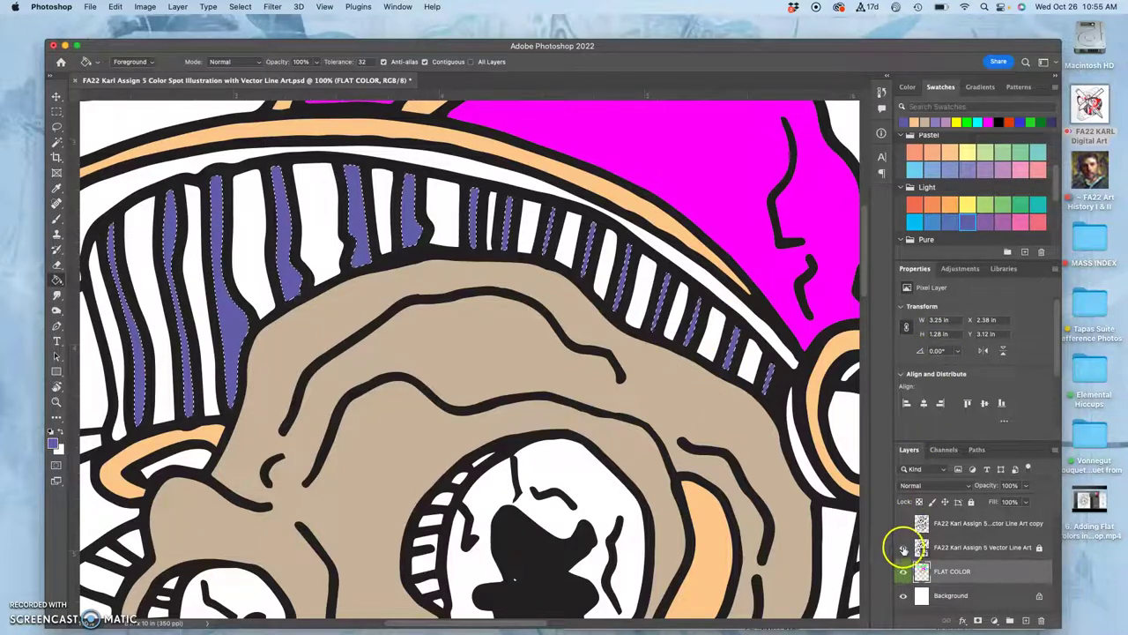
left_click(902, 547)
left_click(904, 548)
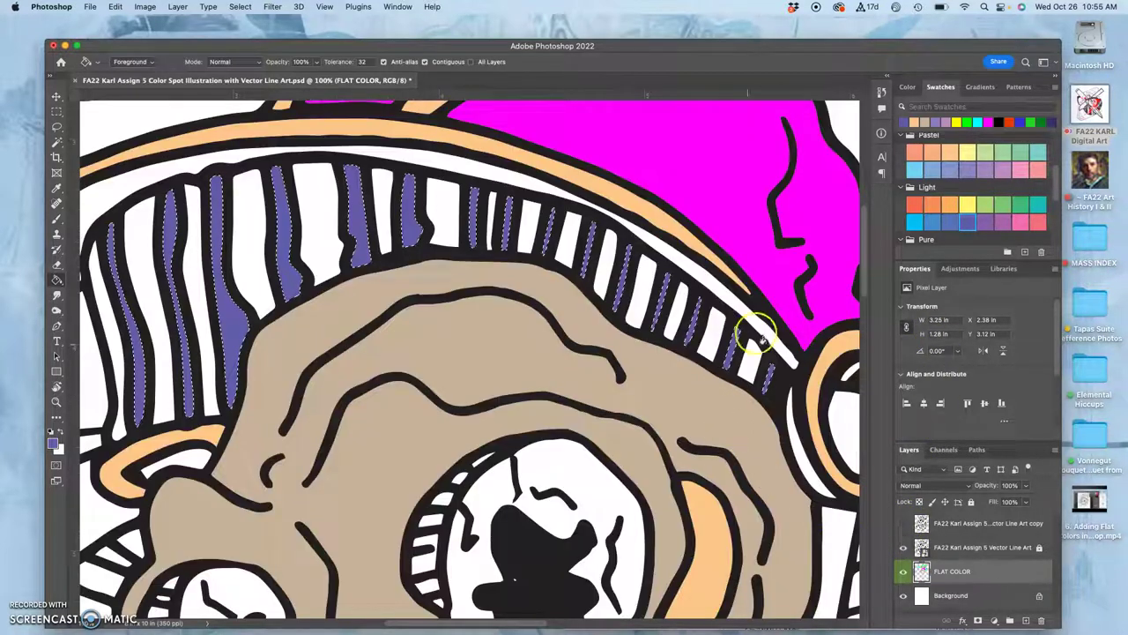
- Set the foreground to light cyan-blue and Magic Wand the unfilled wide hat band stripes on the vector line art layer, replacing the old selection
left_click(914, 224)
left_click(773, 318)
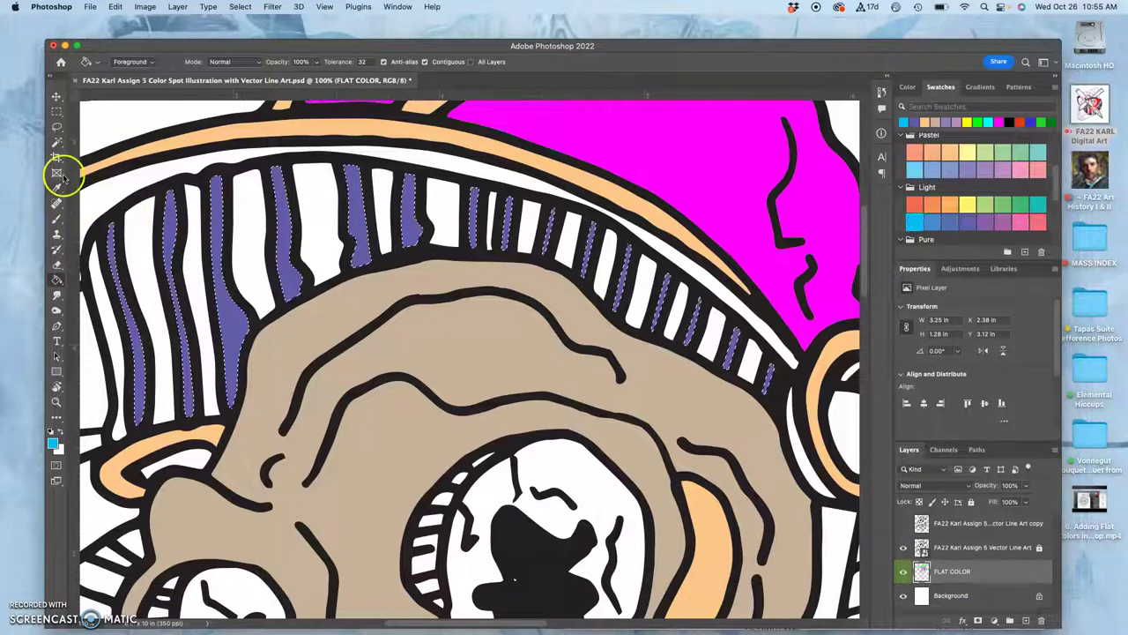
left_click(56, 142)
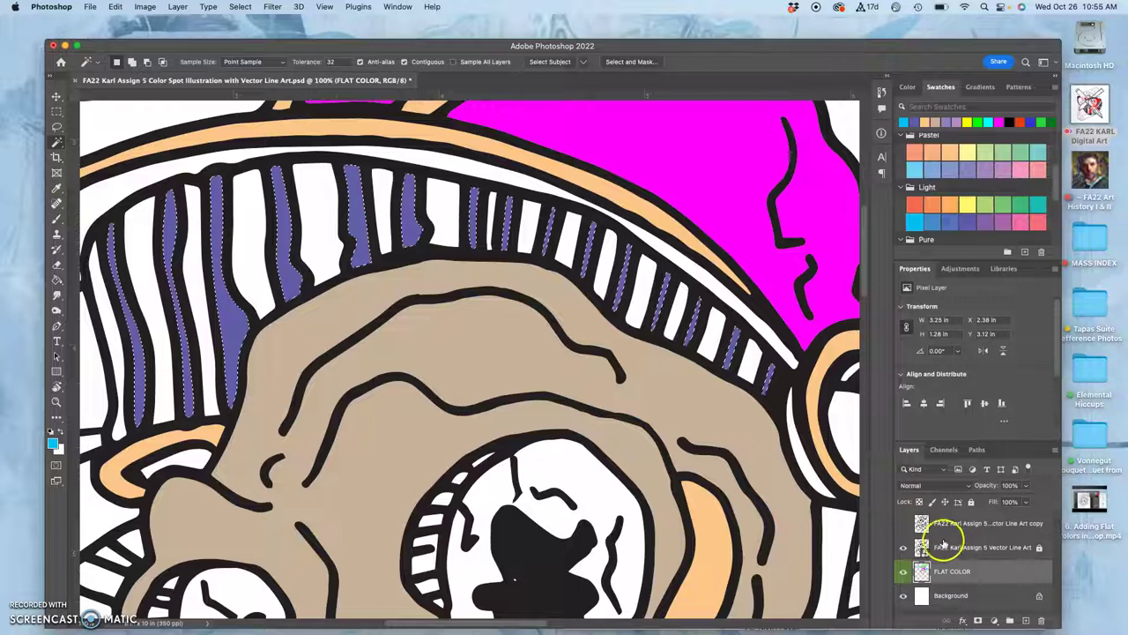
left_click(937, 545)
left_click(231, 264)
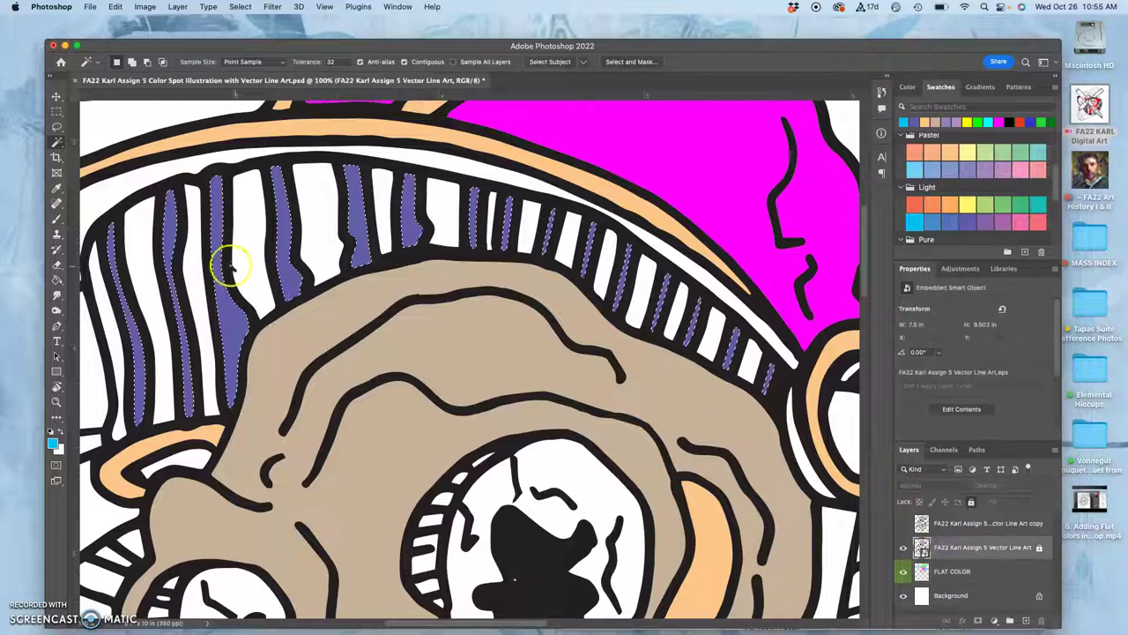
left_click(104, 304)
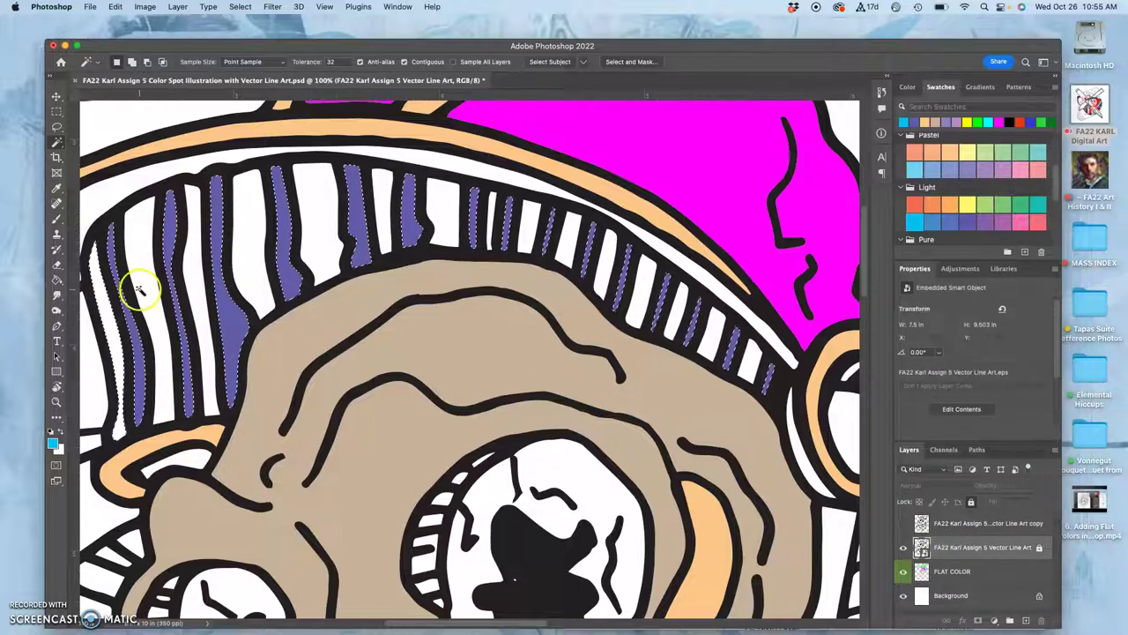
key("super+d")
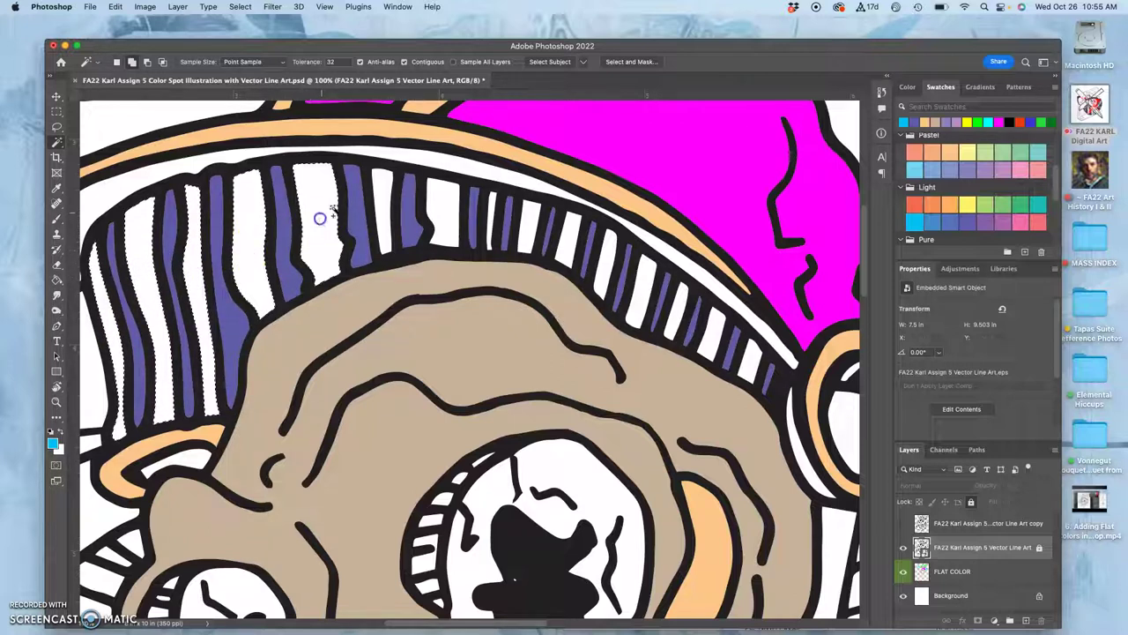
left_click(385, 183)
left_click(420, 191)
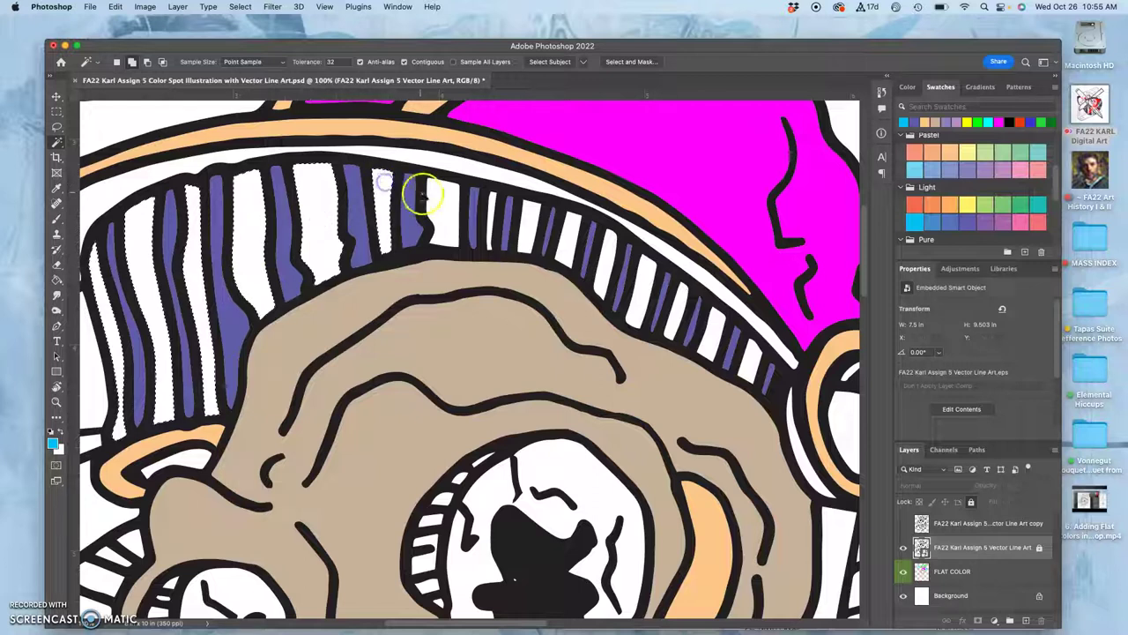
- Add the remaining white narrow hat band stripes and the white crescent beside the round ornament to the selection
left_click(491, 202)
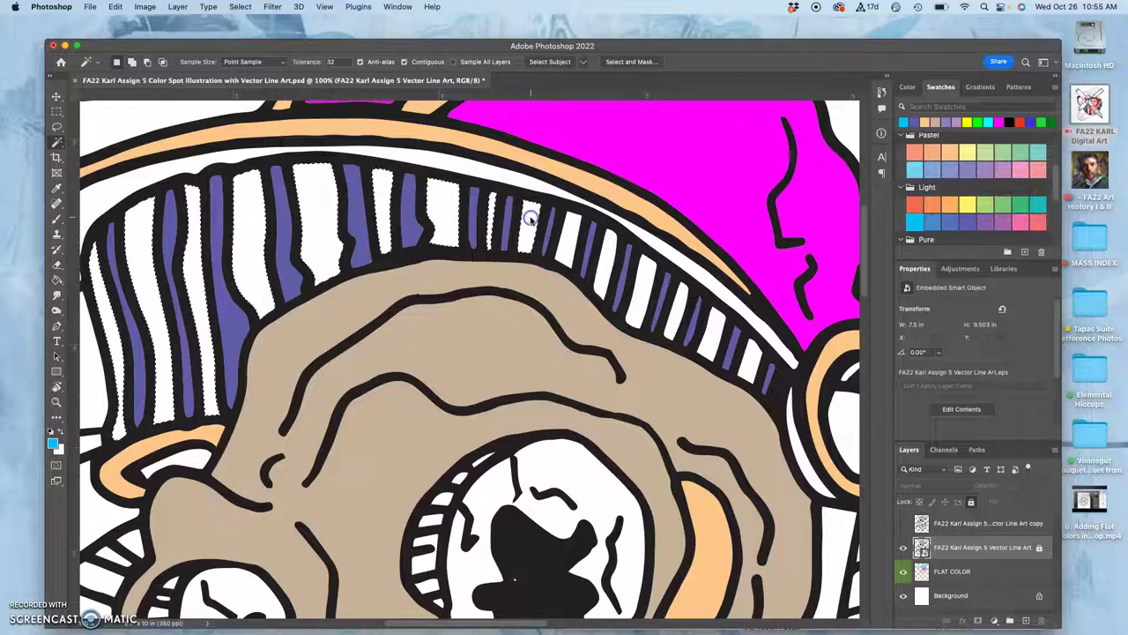
left_click(574, 245, "shift")
left_click(607, 253, "shift")
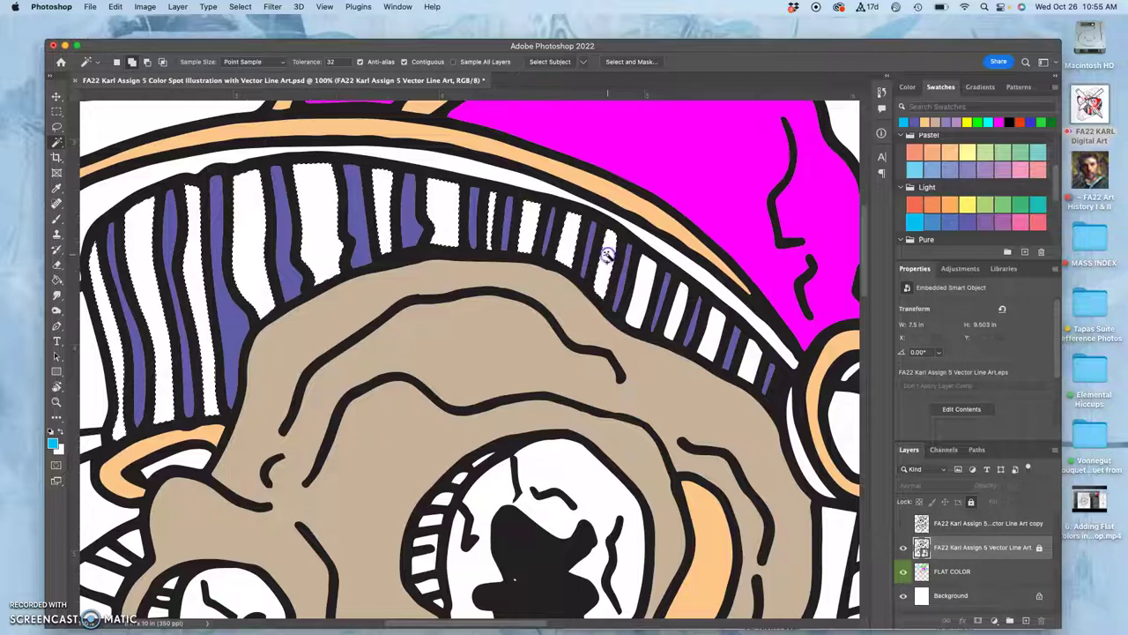
left_click(676, 297, "shift")
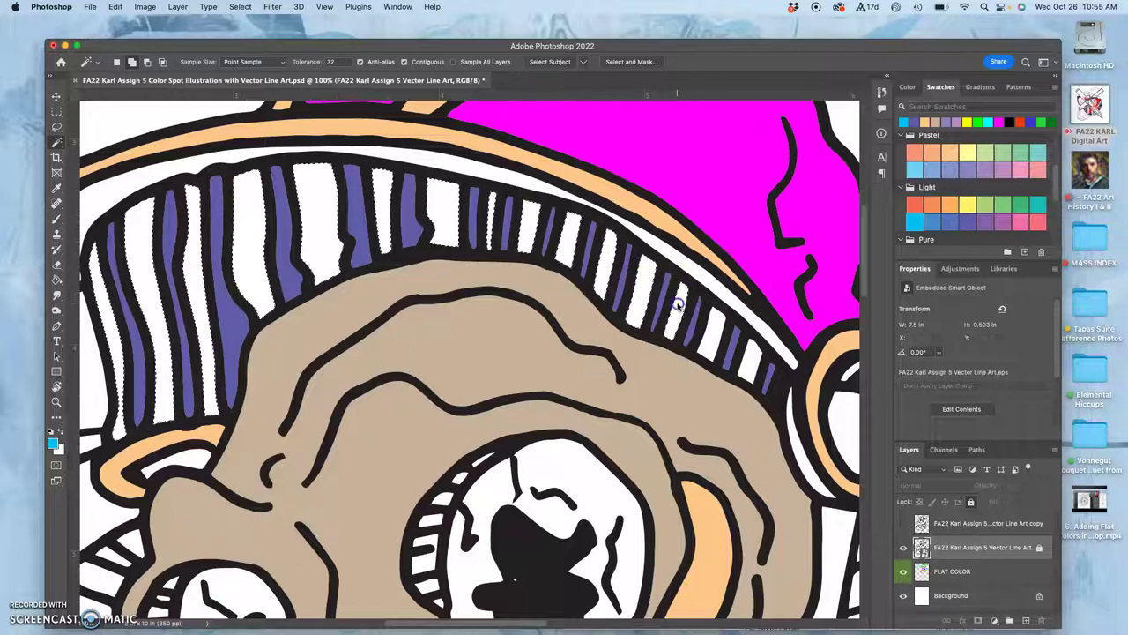
left_click(714, 326, "shift")
left_click(751, 356, "shift")
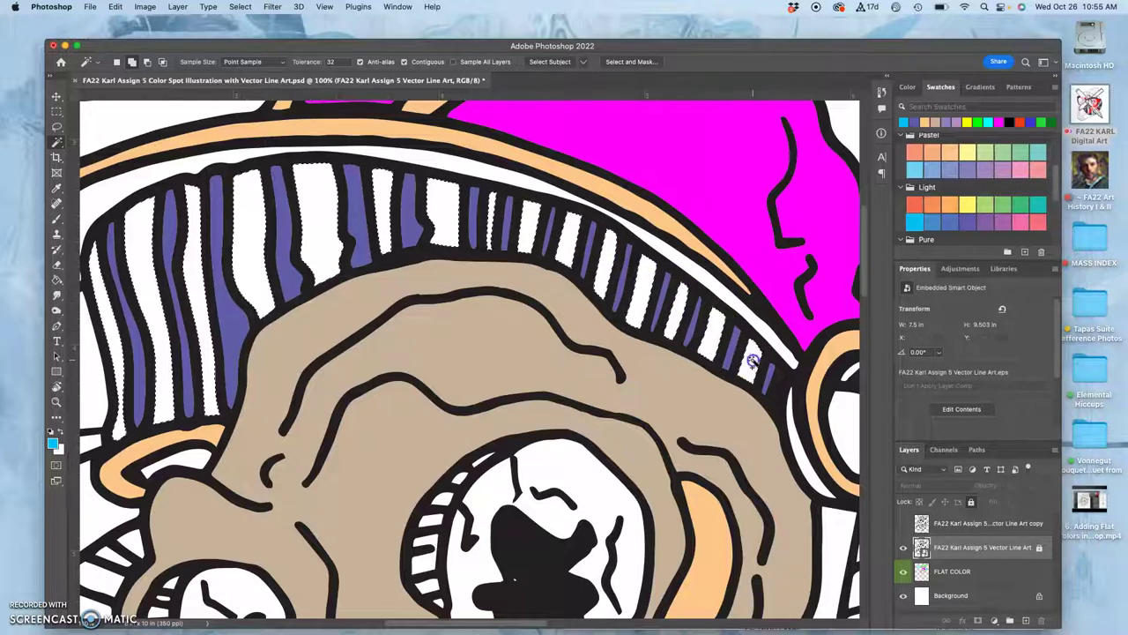
left_click(787, 421, "shift")
left_click(790, 438, "shift")
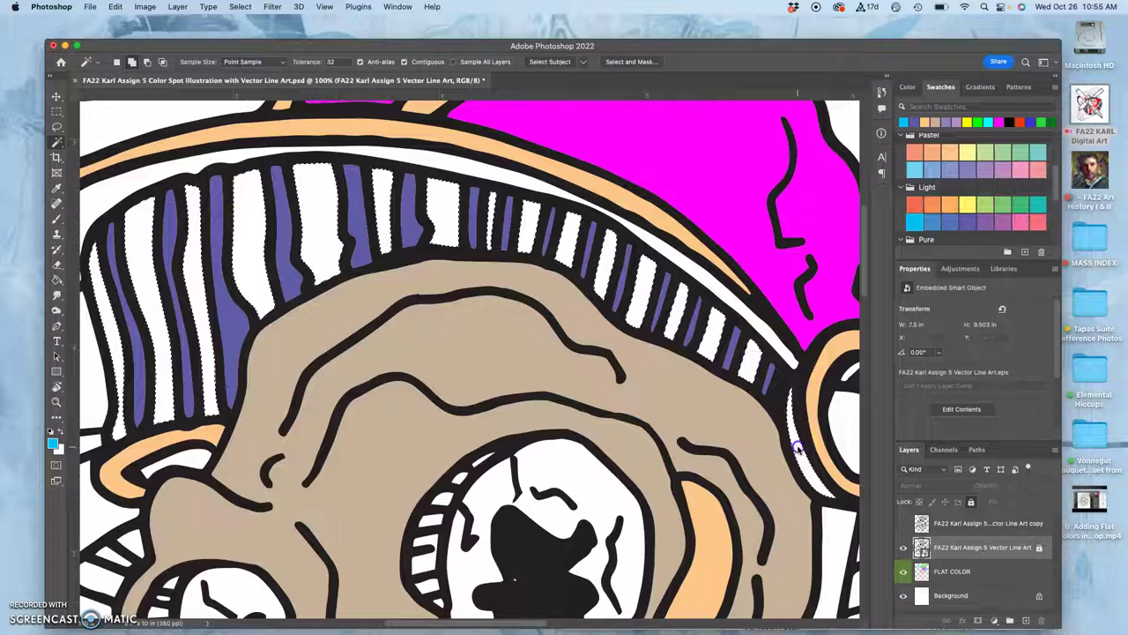
- Fill the selected remaining hat band stripes and the crescent beside the round ornament with light teal on the FLAT COLOR layer
key("super+minus")
key("super+minus")
key("super+minus")
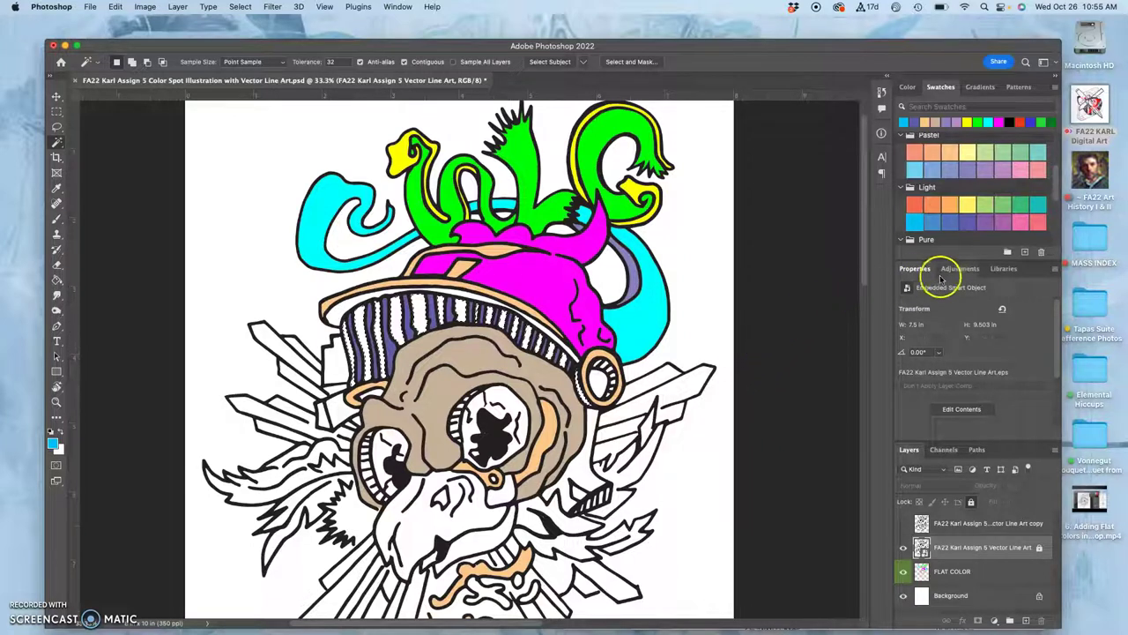
left_click(1039, 203)
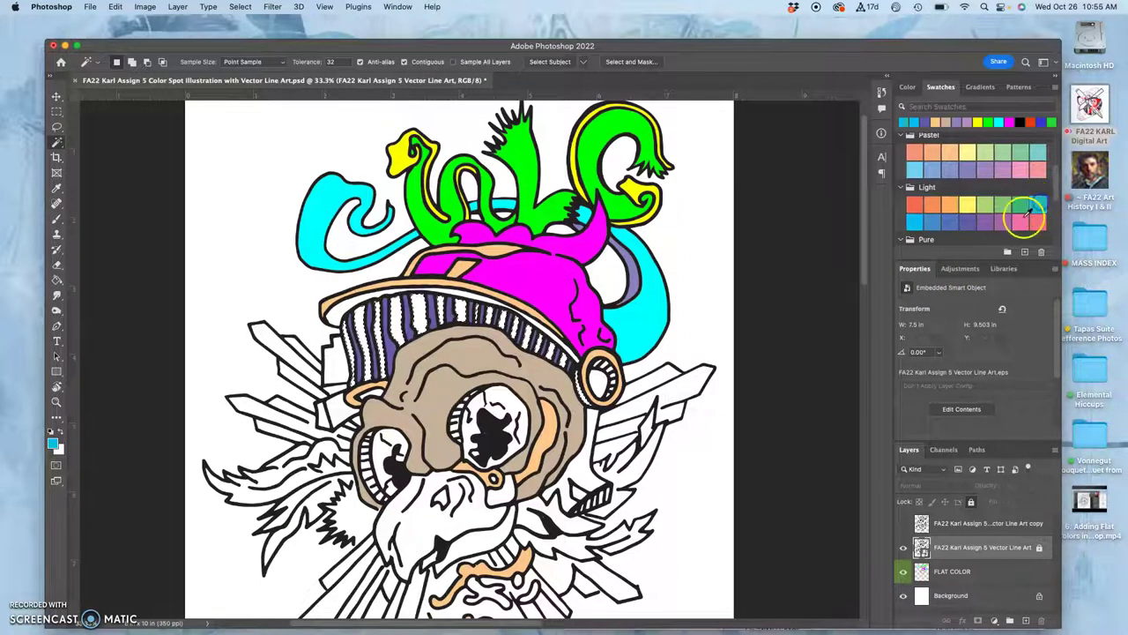
left_click(653, 260)
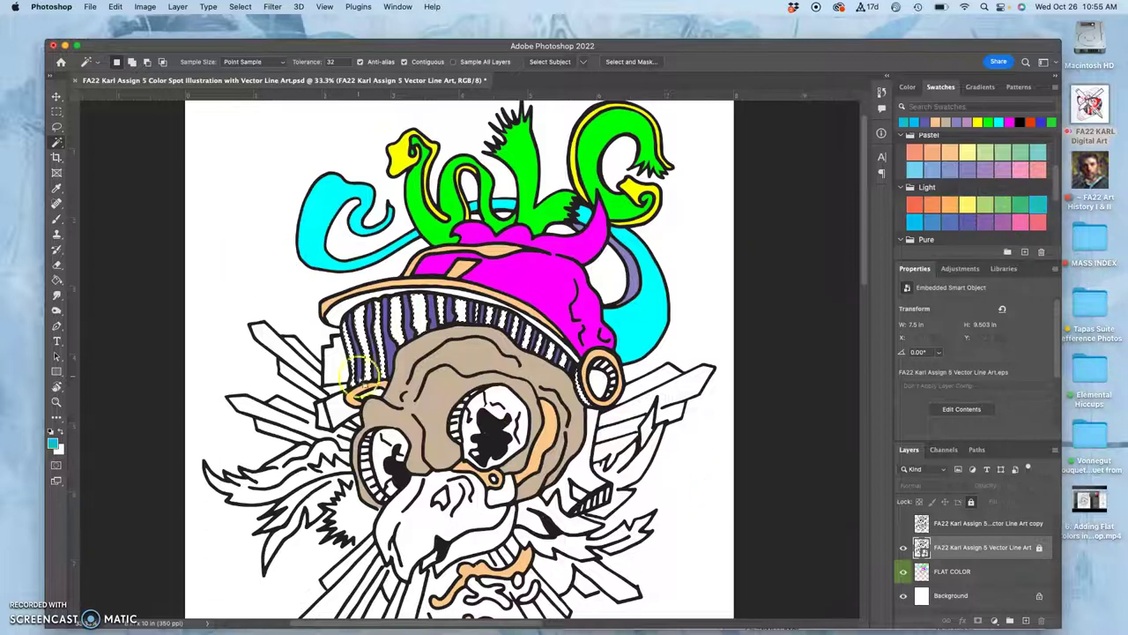
left_click(952, 572)
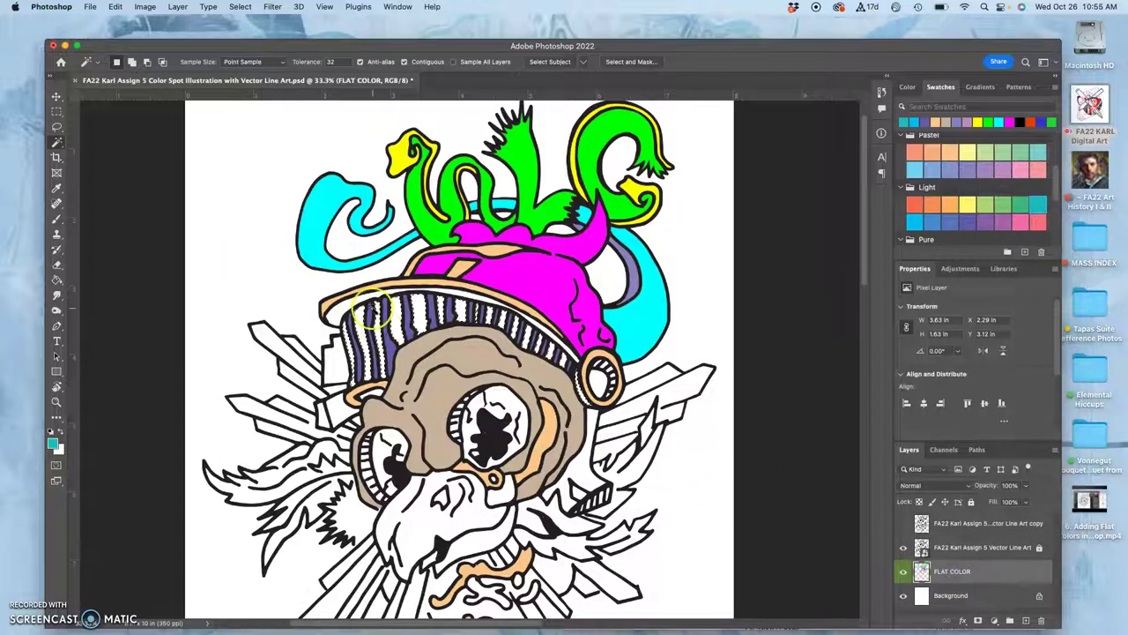
key("g")
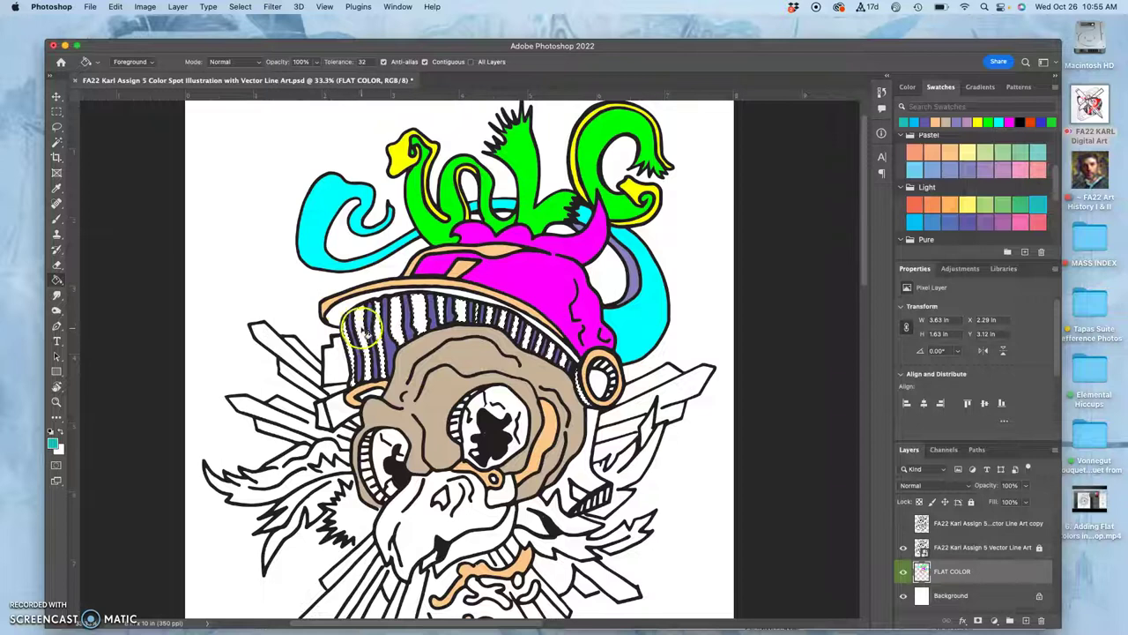
left_click(351, 333)
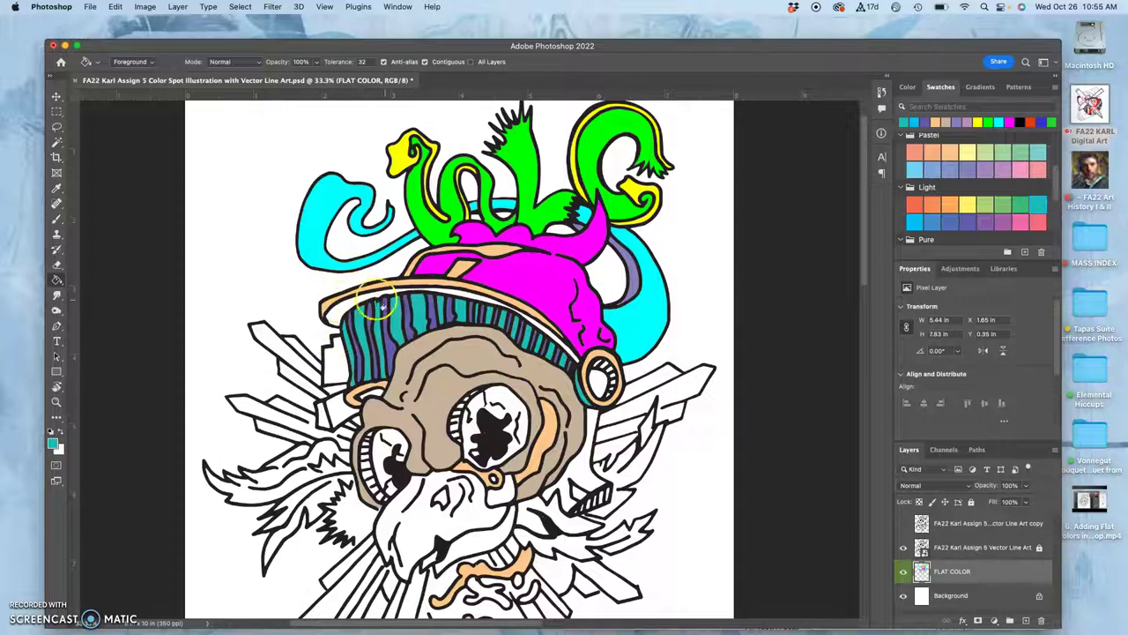
- Set the foreground to light purple and Magic Wand the hat's white rim areas and the round ornament's centre on the vector line art layer
left_click(1004, 219)
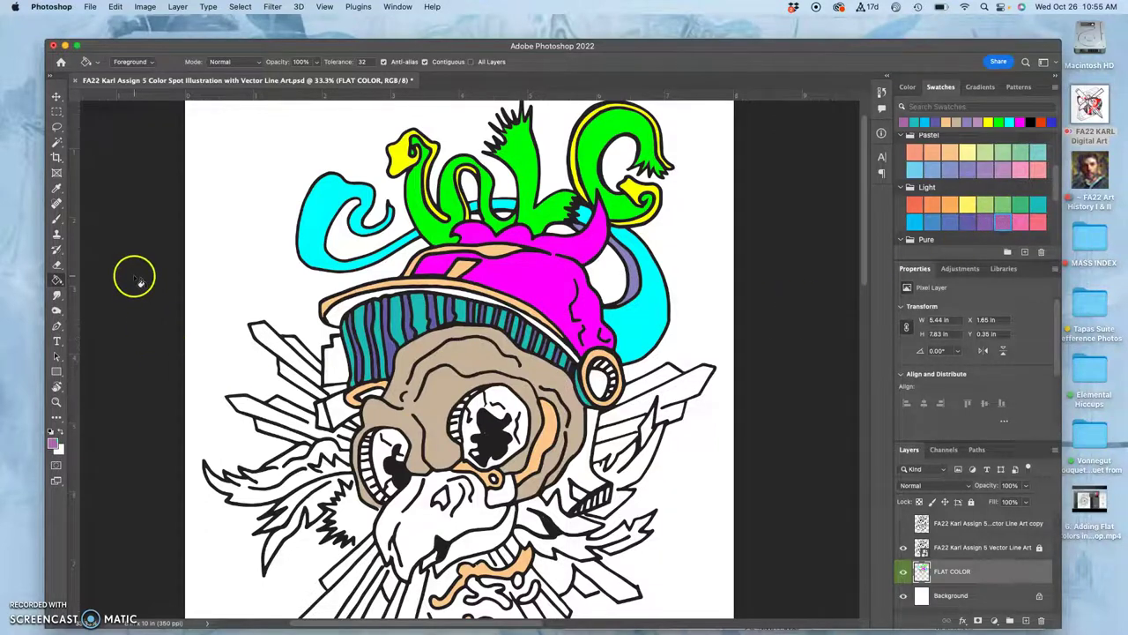
left_click(56, 141)
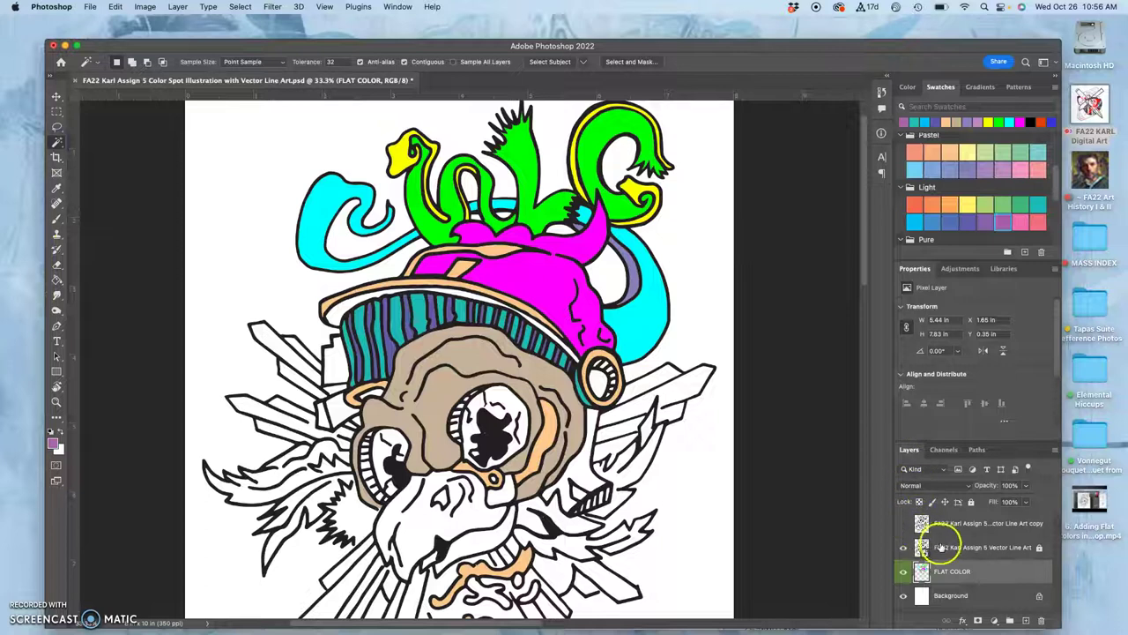
left_click(942, 543)
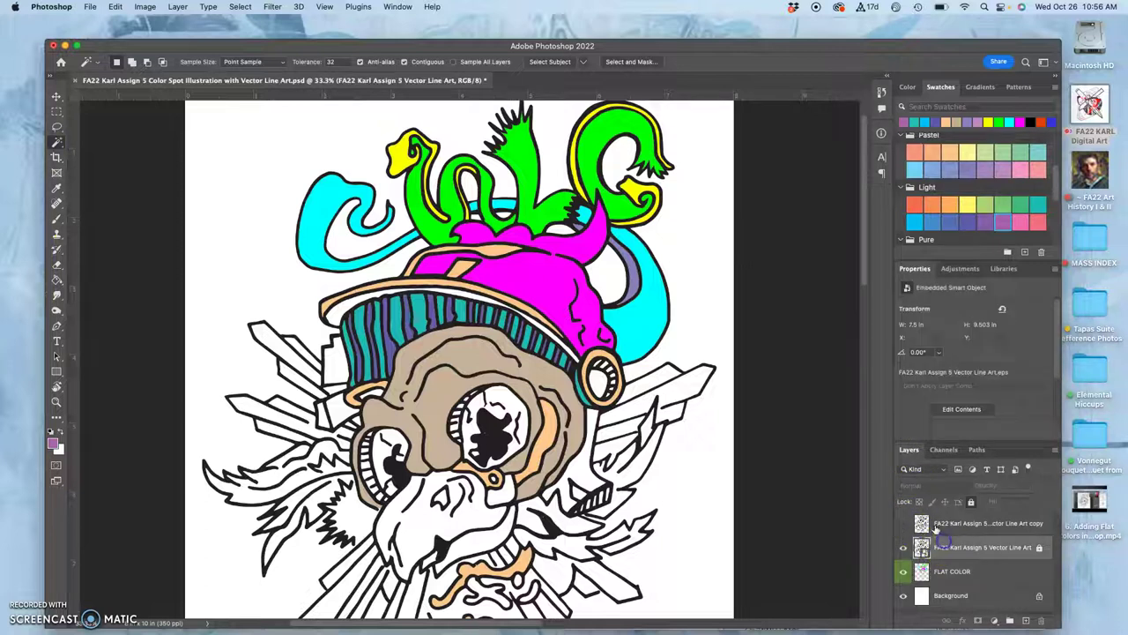
left_click(334, 314)
left_click(597, 388)
left_click(380, 388, "shift")
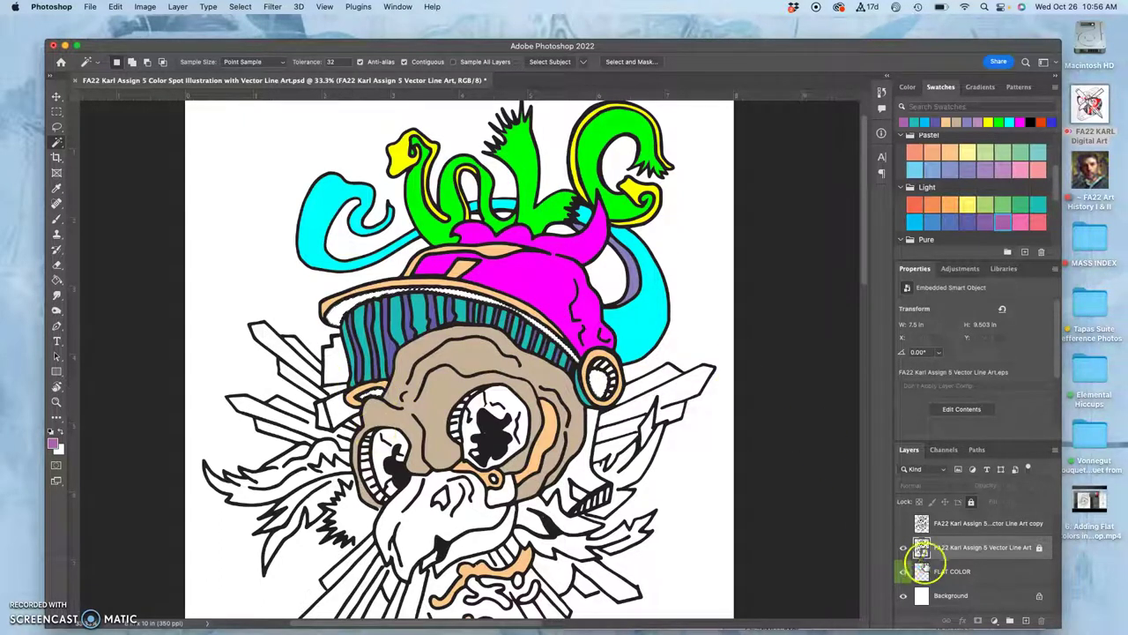
- Fill the selected rim areas and ornament centre with purple on the FLAT COLOR layer and check the colours by toggling the line art and background
left_click(929, 562)
key("g")
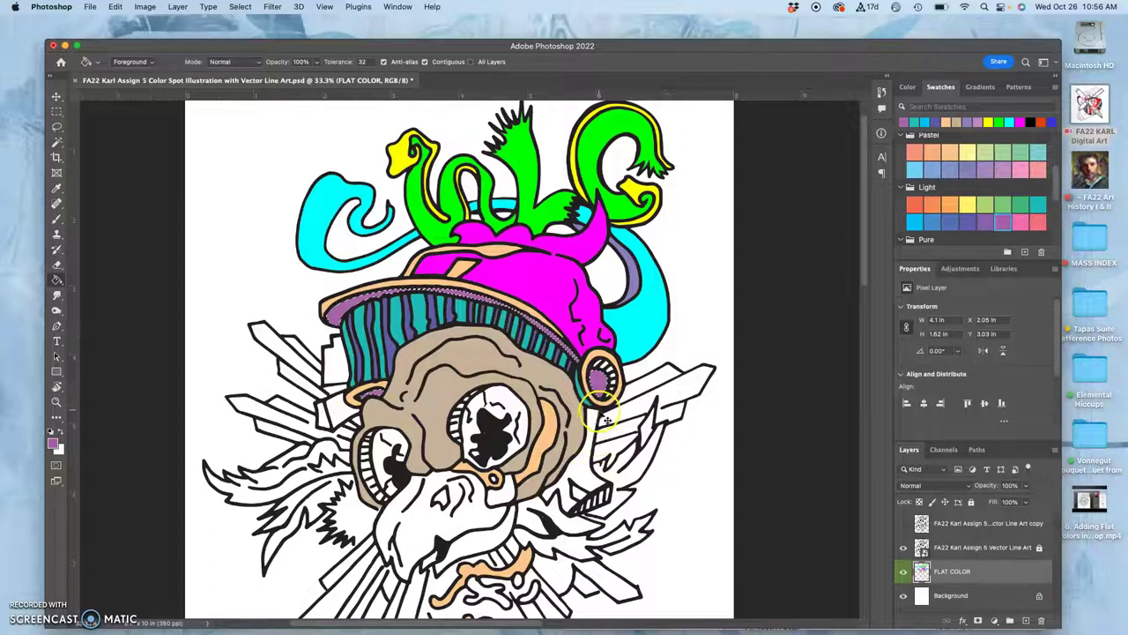
left_click(902, 548)
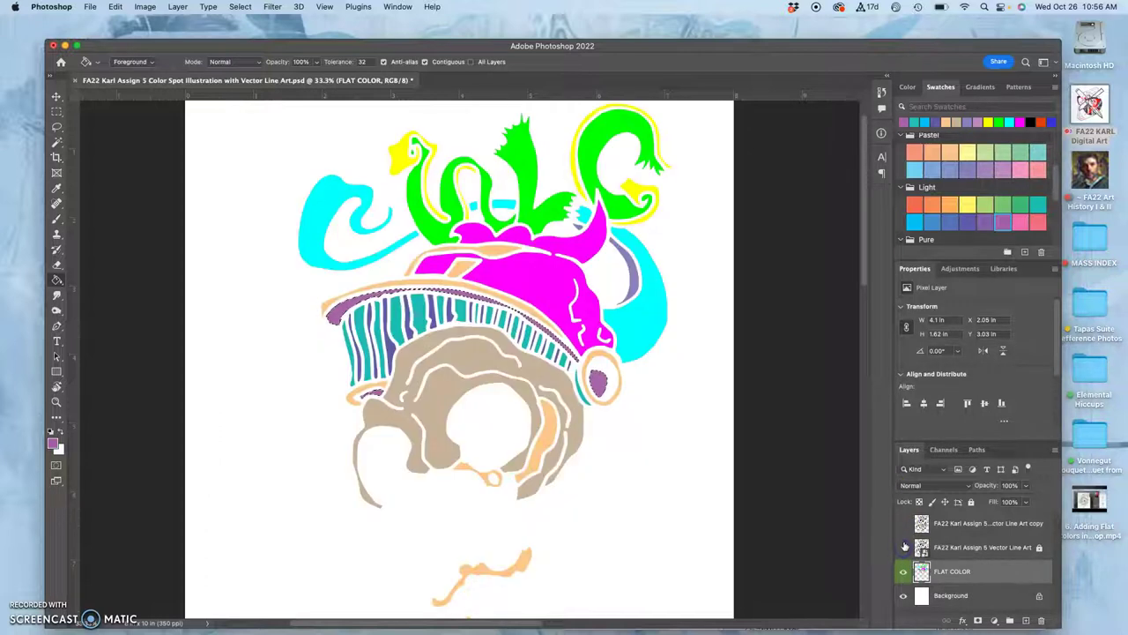
left_click(613, 294)
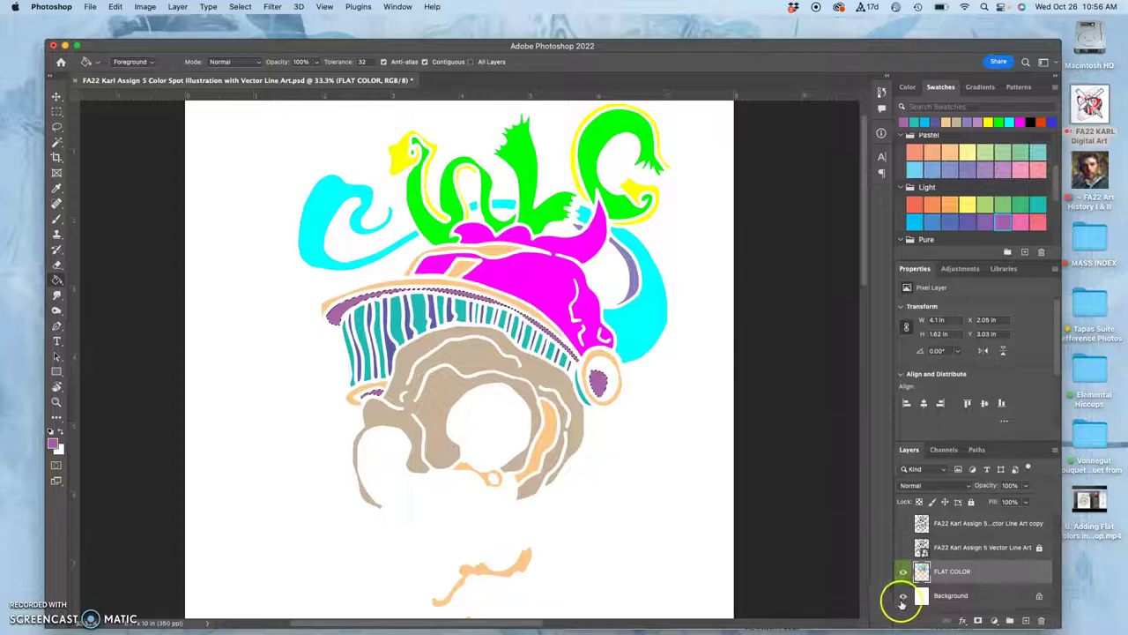
left_click(902, 593)
left_click(902, 594)
left_click(903, 593)
left_click(903, 593)
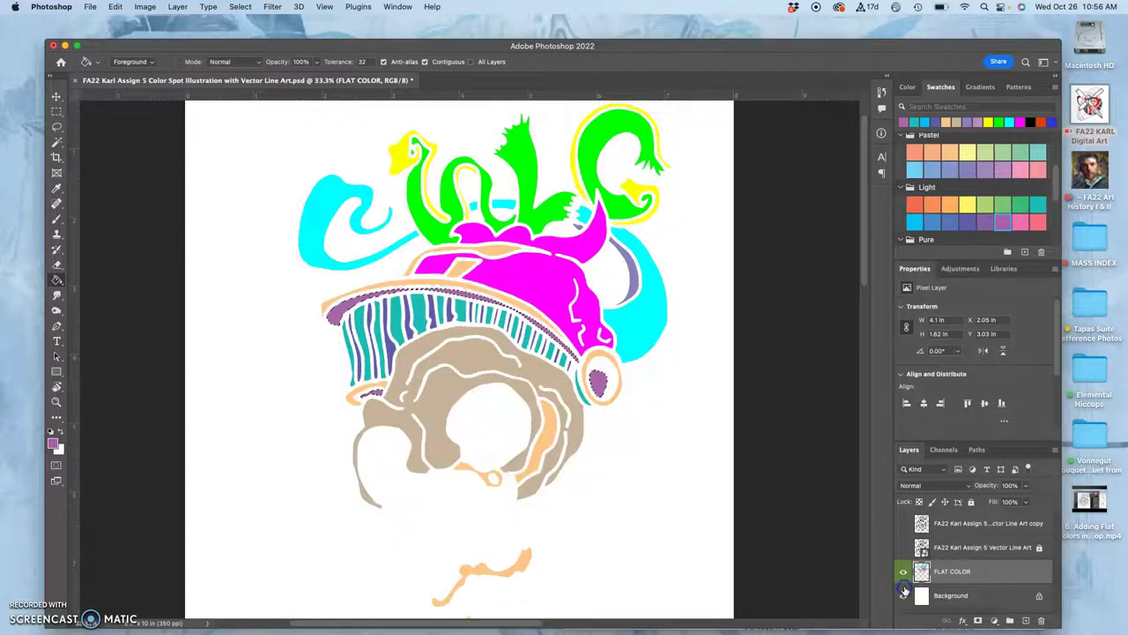
left_click(902, 547)
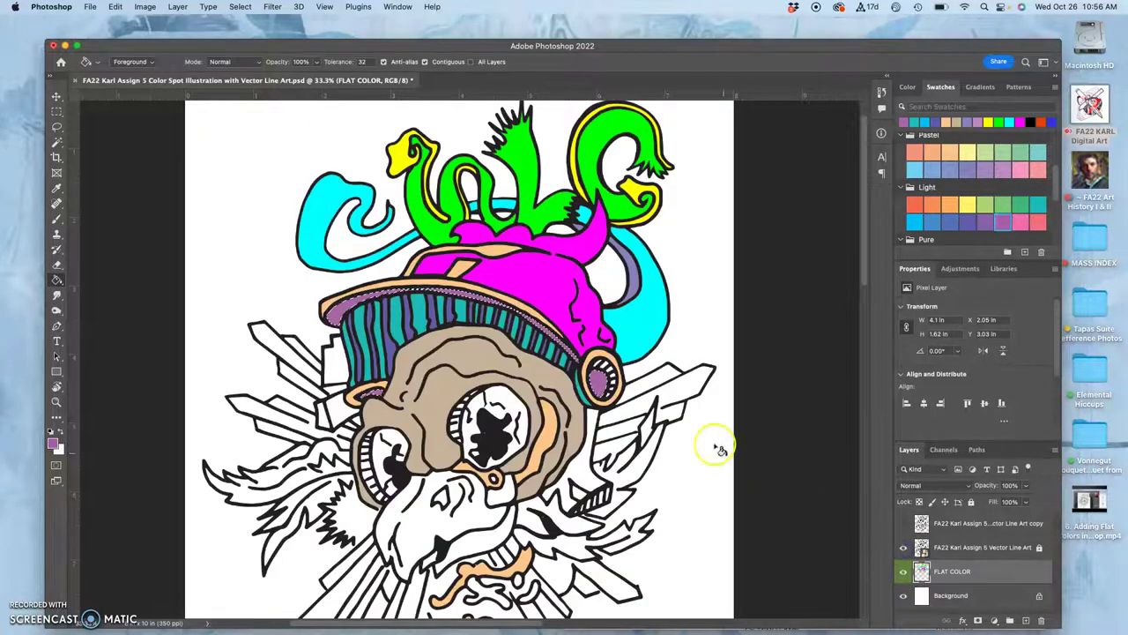
- Set the foreground to light yellow and Magic Wand the skull's beak on the vector line art layer, replacing the old selection
scroll(553, 314, "down", 1)
scroll(553, 315, "down", 5)
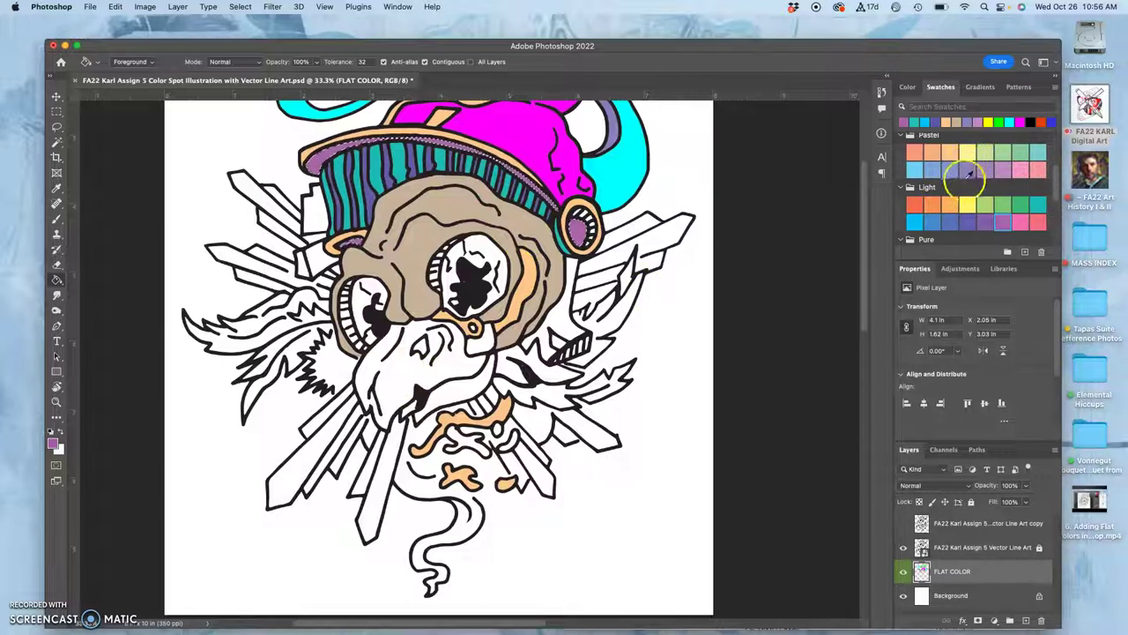
left_click(967, 204)
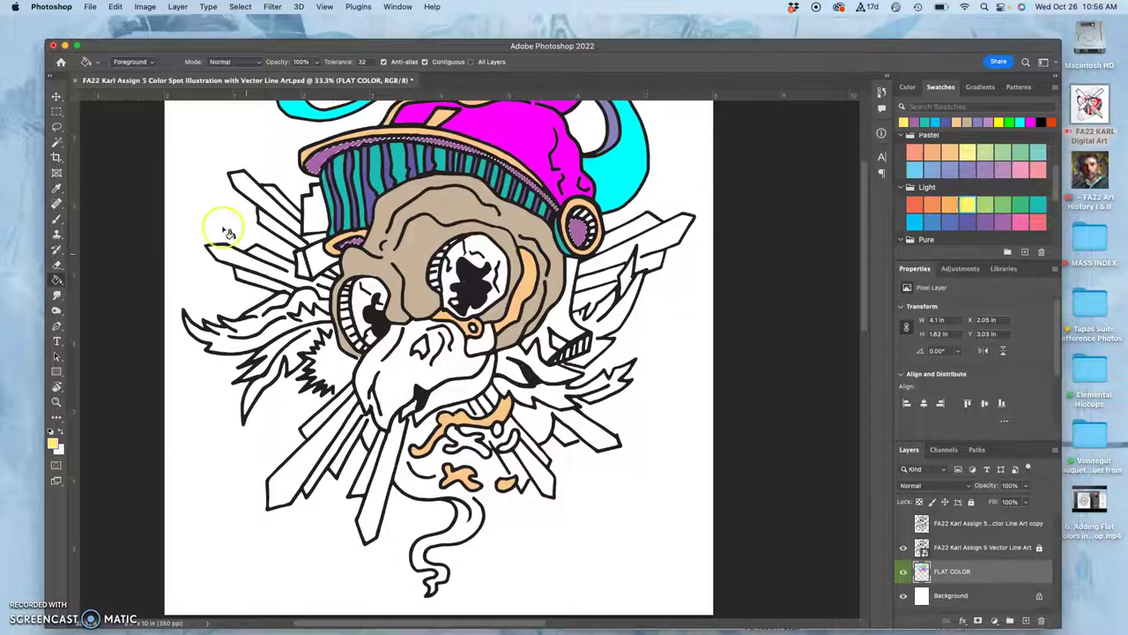
left_click(58, 144)
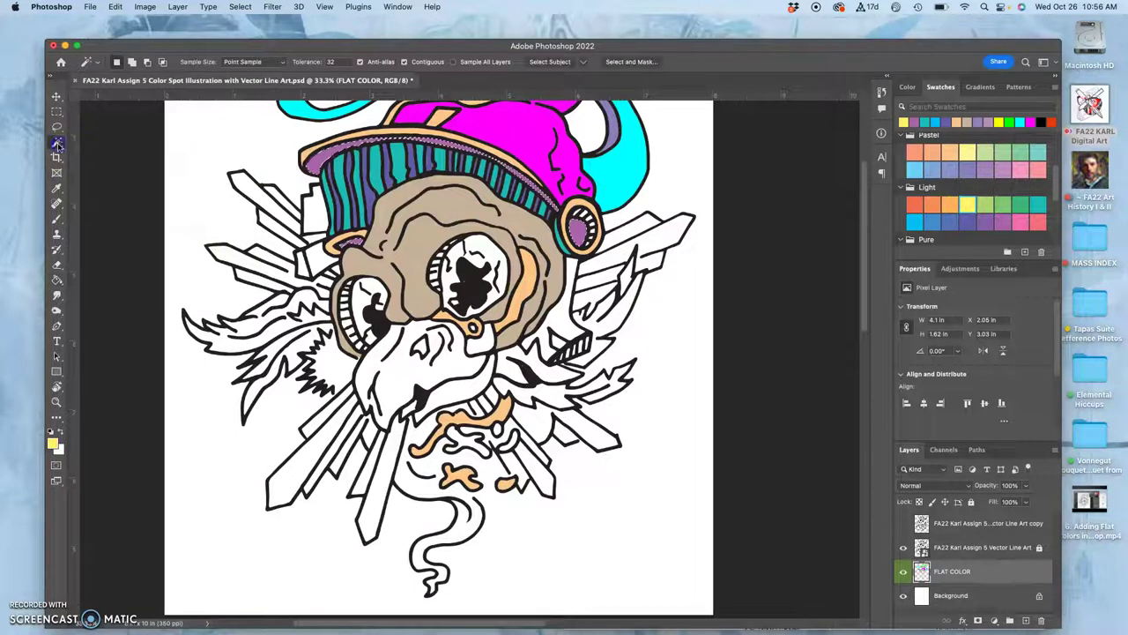
left_click(950, 544)
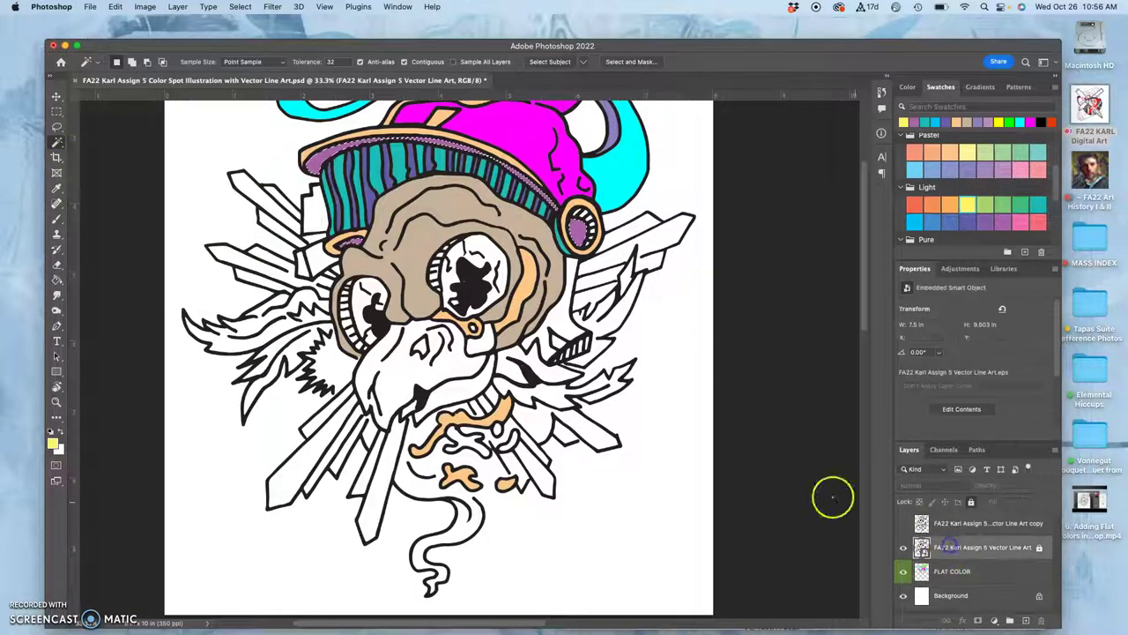
left_click(410, 373)
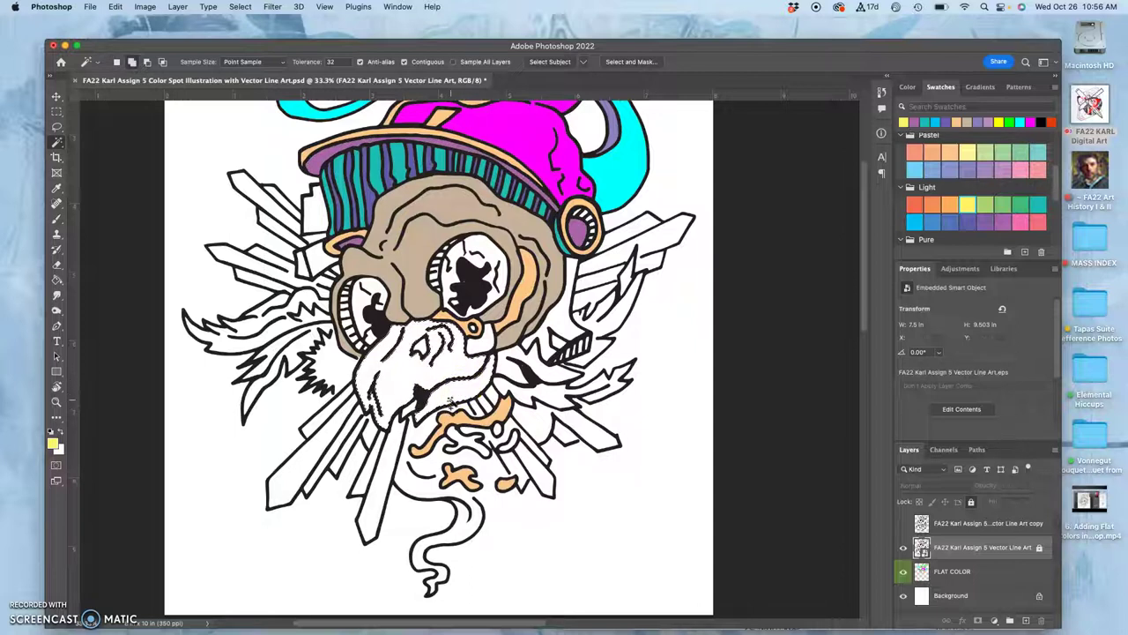
left_click(408, 476)
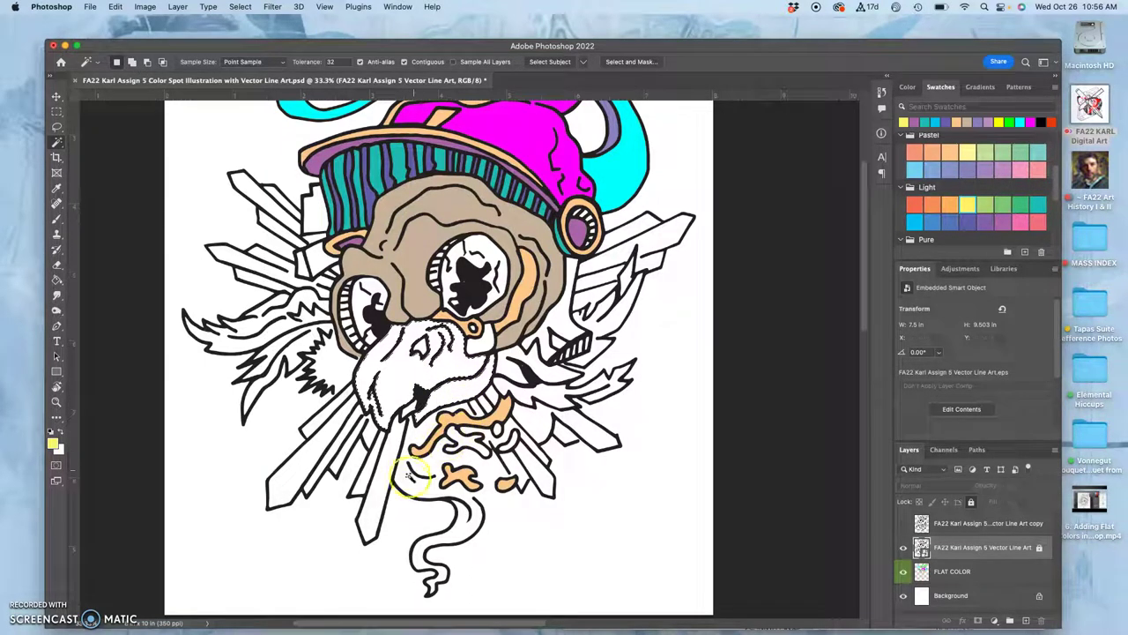
- Add several pointed crystal shards on the left side of the skull, above and below the feathers, to the beak selection
left_click(255, 194)
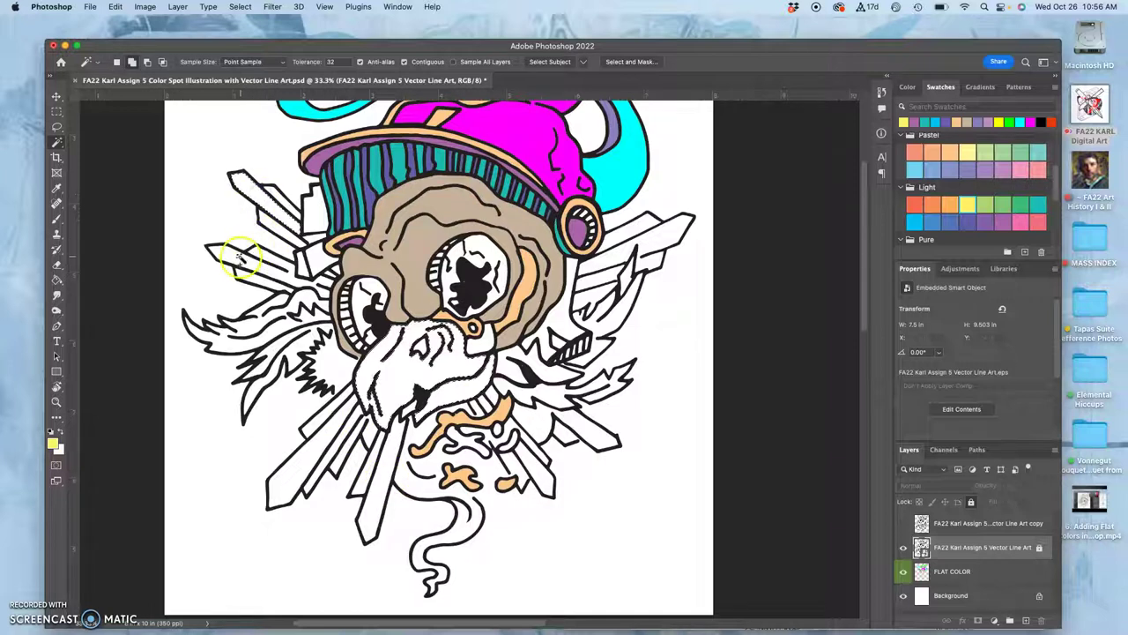
left_click(239, 257)
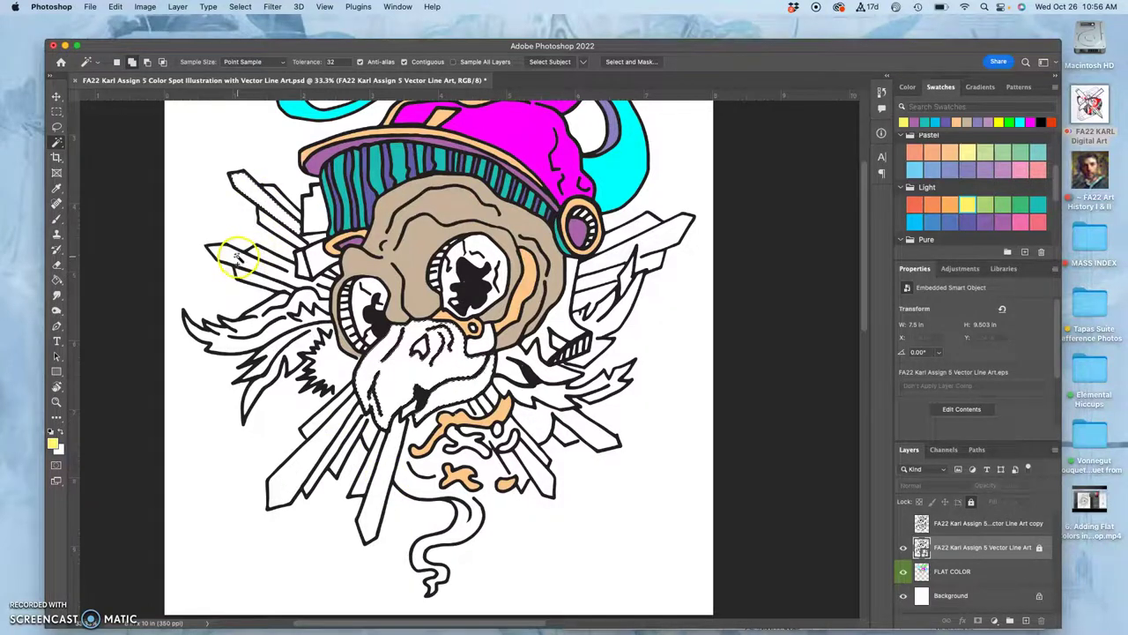
left_click(318, 443)
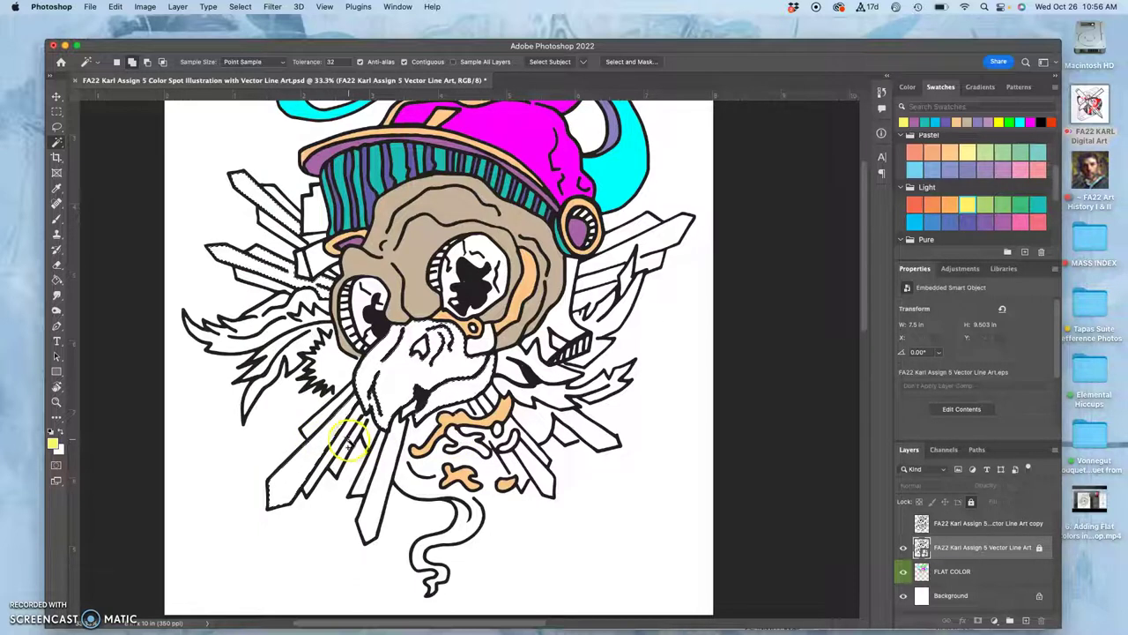
left_click(350, 447)
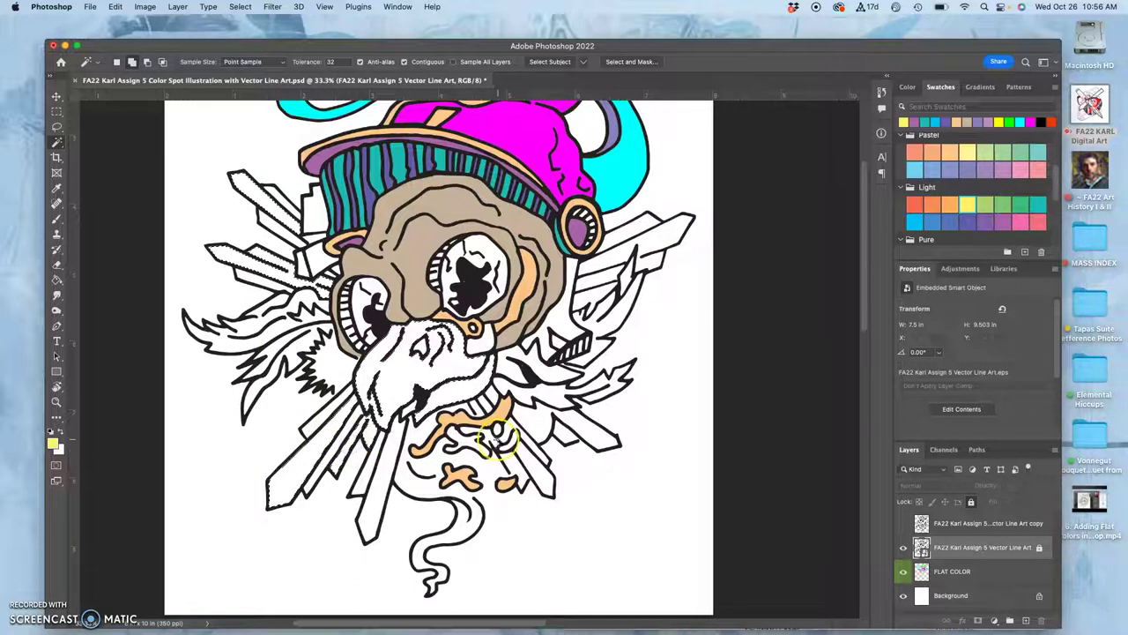
- Add crystal shards on the right side of the skull, below the beak and beneath the round ornament, to the selection
left_click(496, 429)
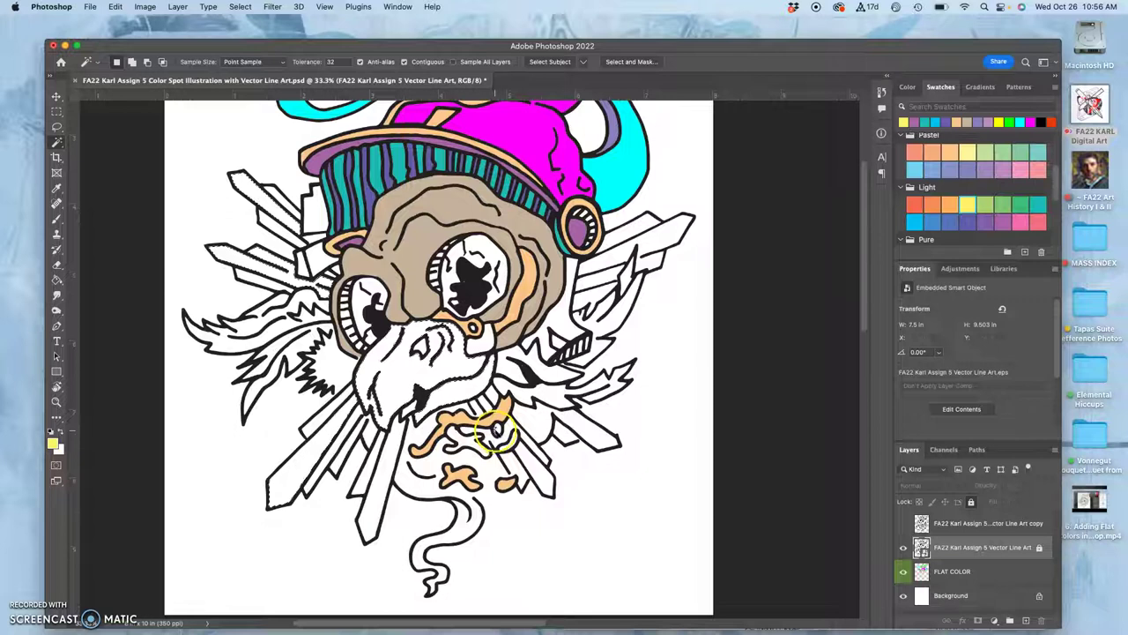
left_click(539, 472)
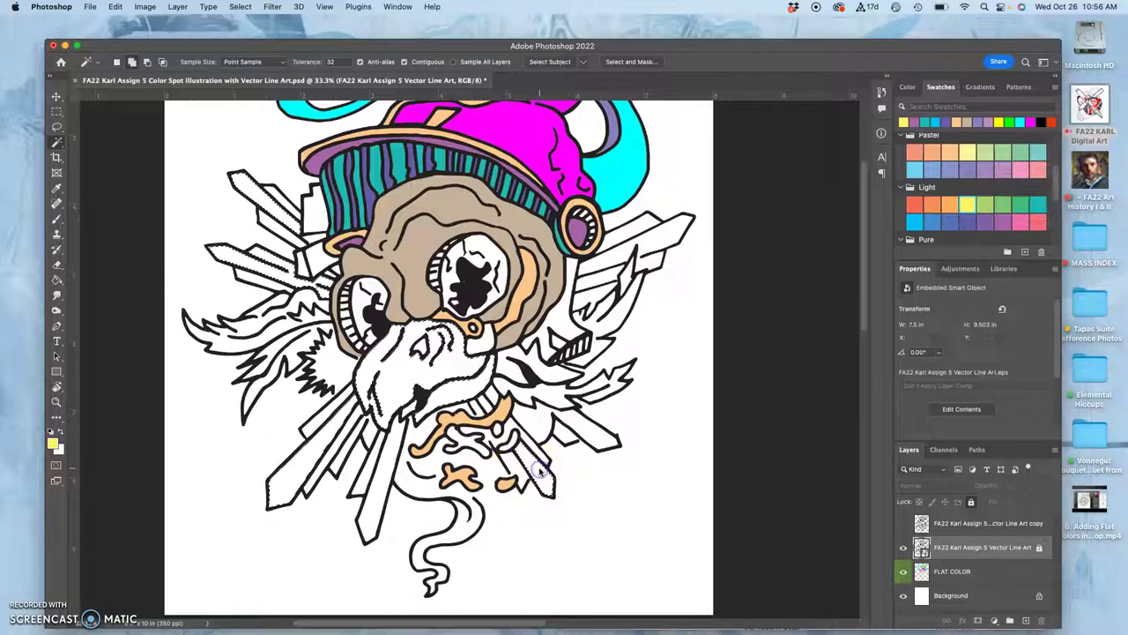
left_click(582, 434)
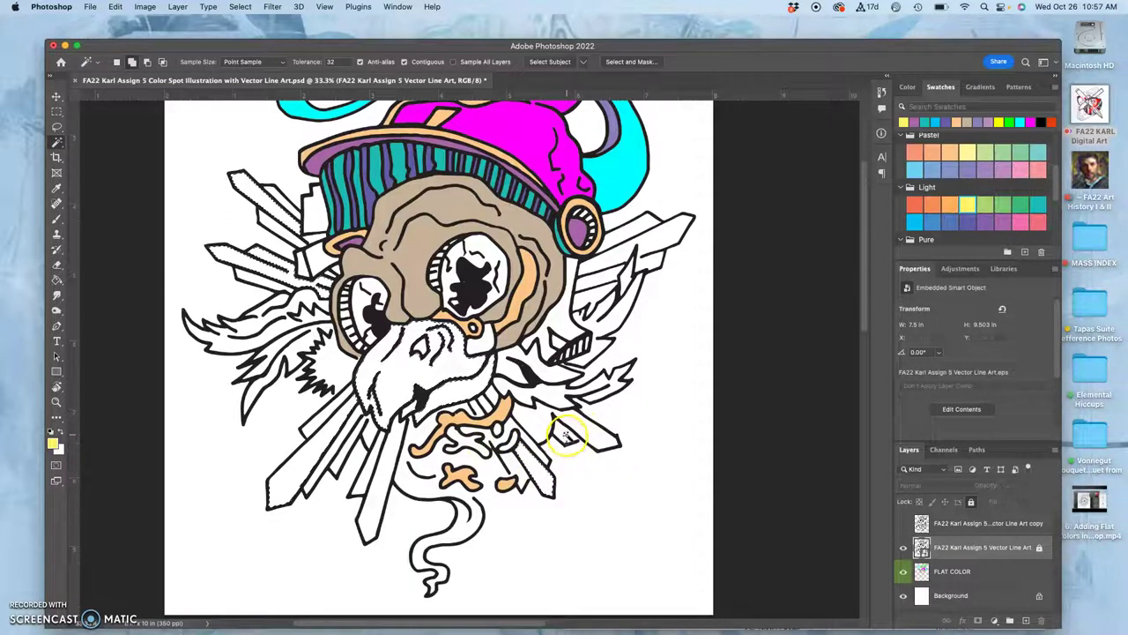
left_click(570, 453)
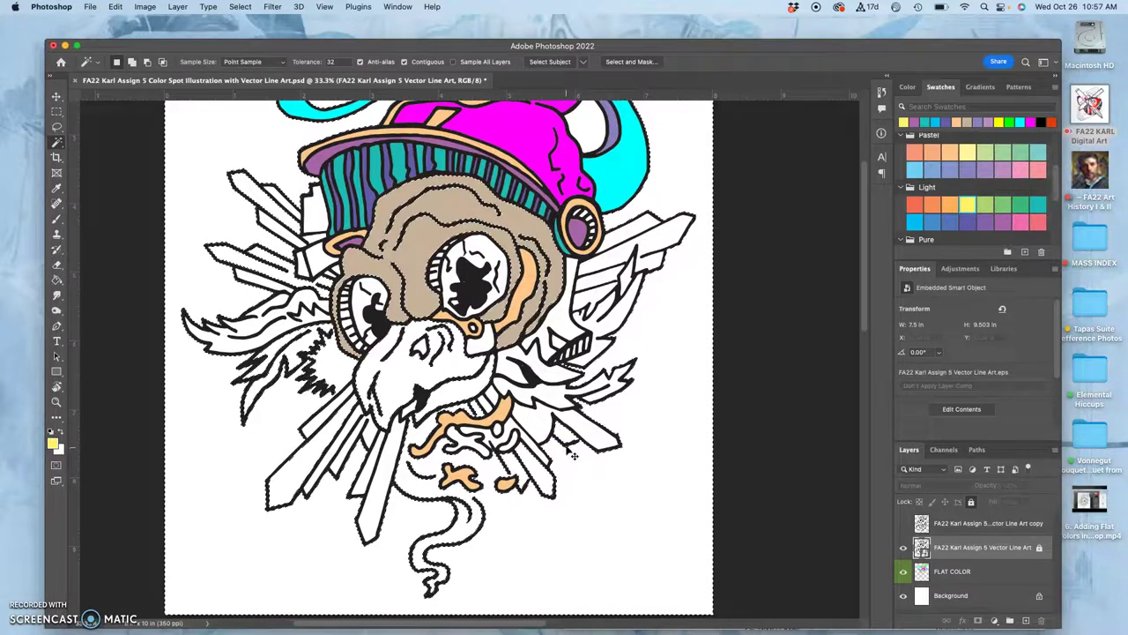
left_click(620, 261, "shift")
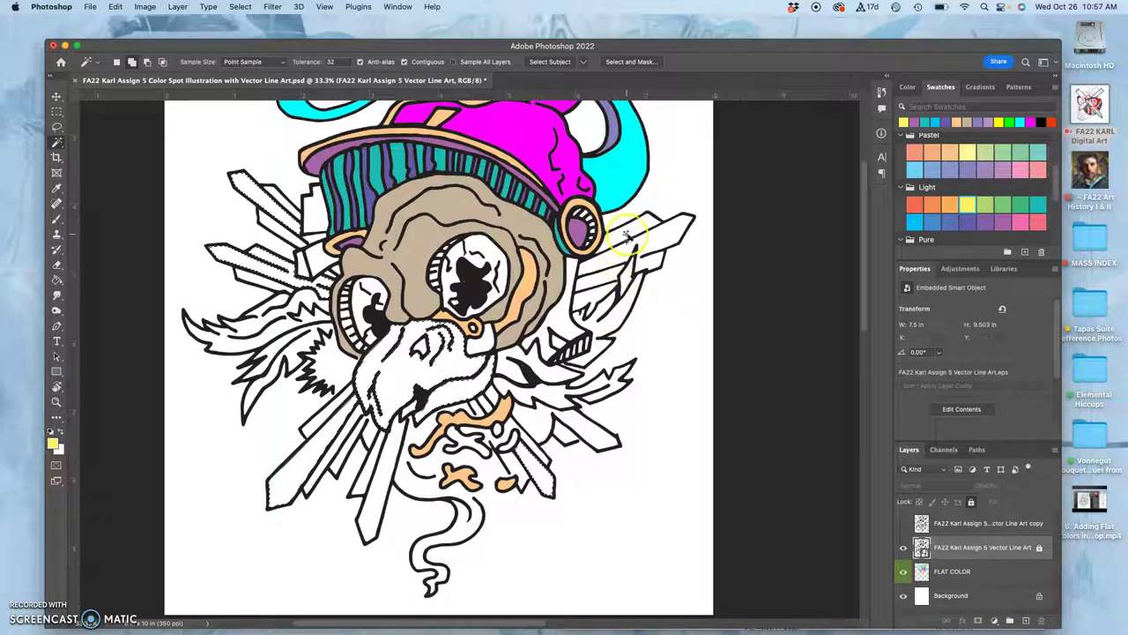
left_click(608, 280, "shift")
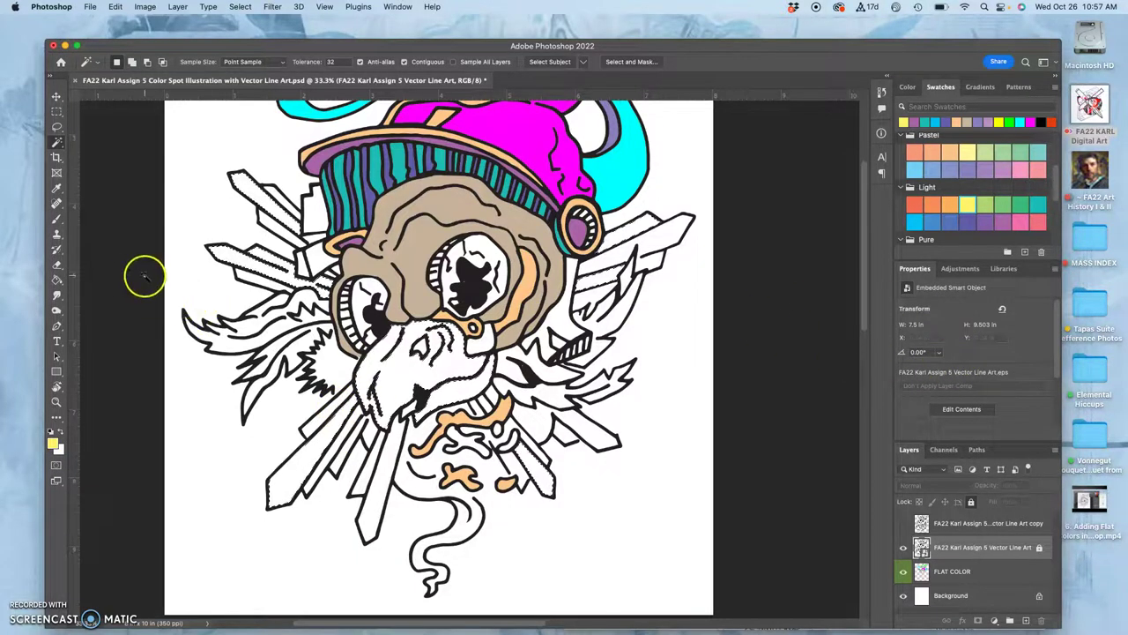
- Fill the selected beak and crystal shards with light yellow on the FLAT COLOR layer and check the flat colours with the line art hidden
key("g")
left_click(952, 571)
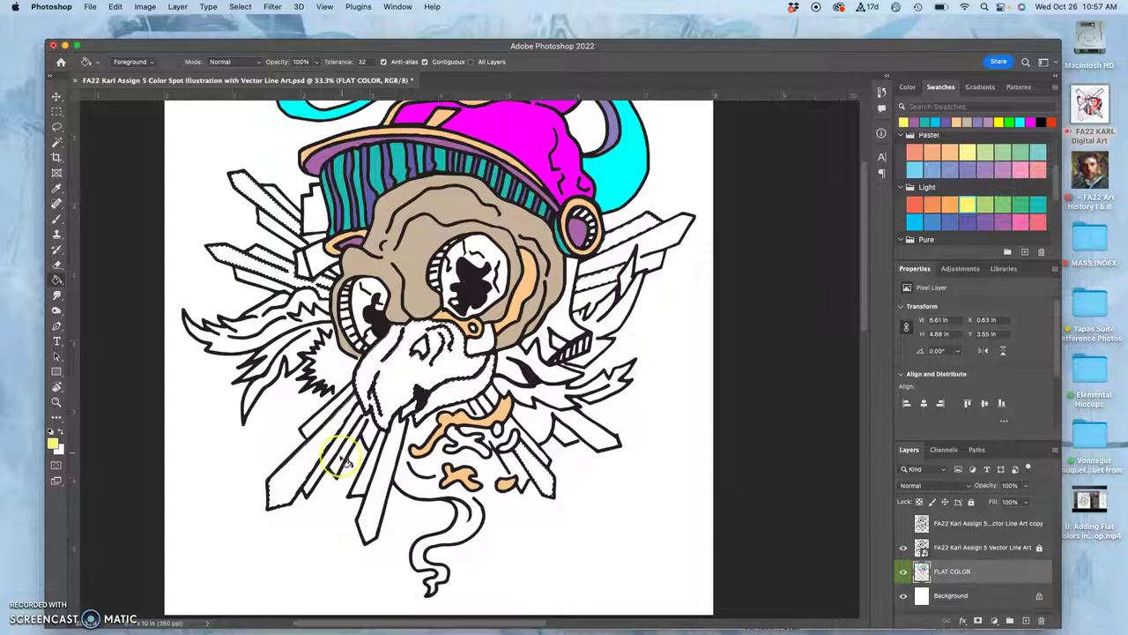
left_click(304, 463)
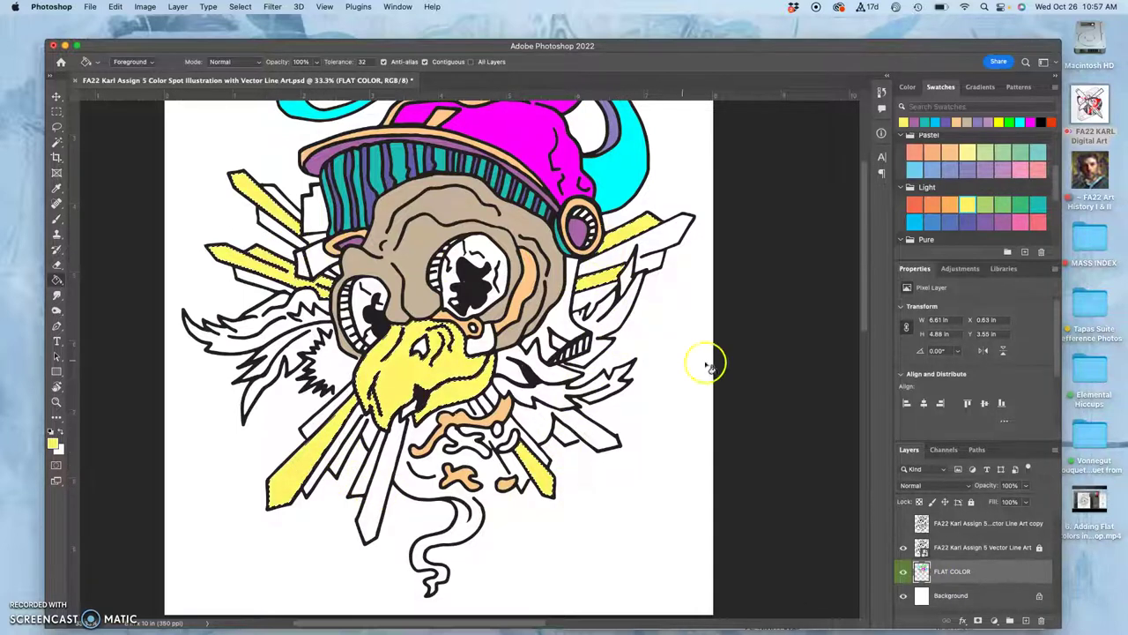
left_click(903, 548)
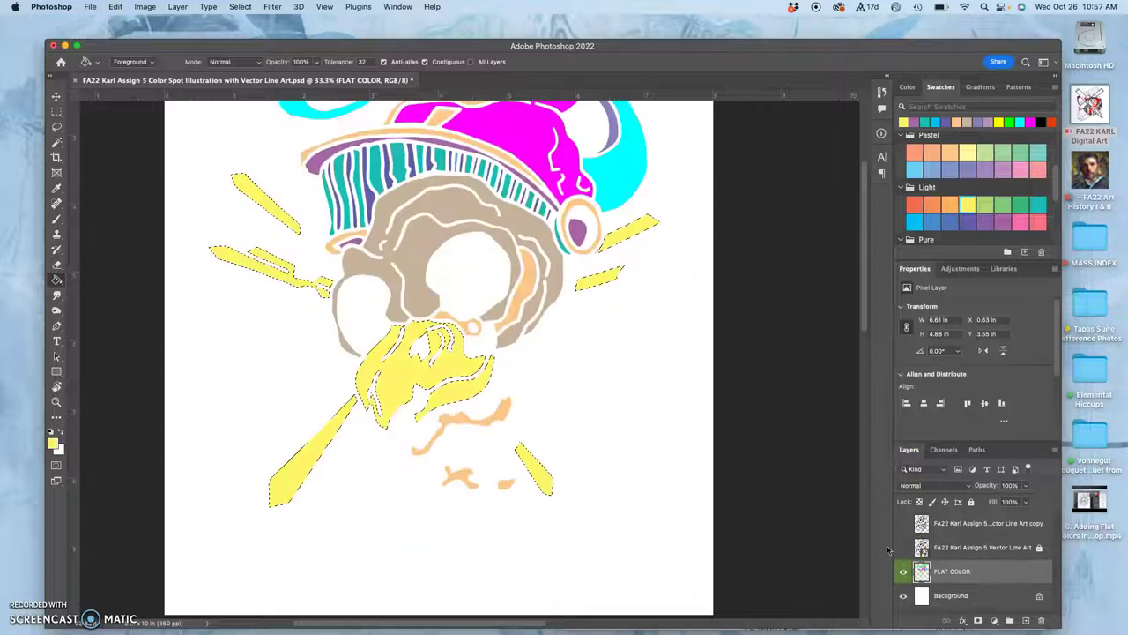
scroll(600, 255, "up", 3)
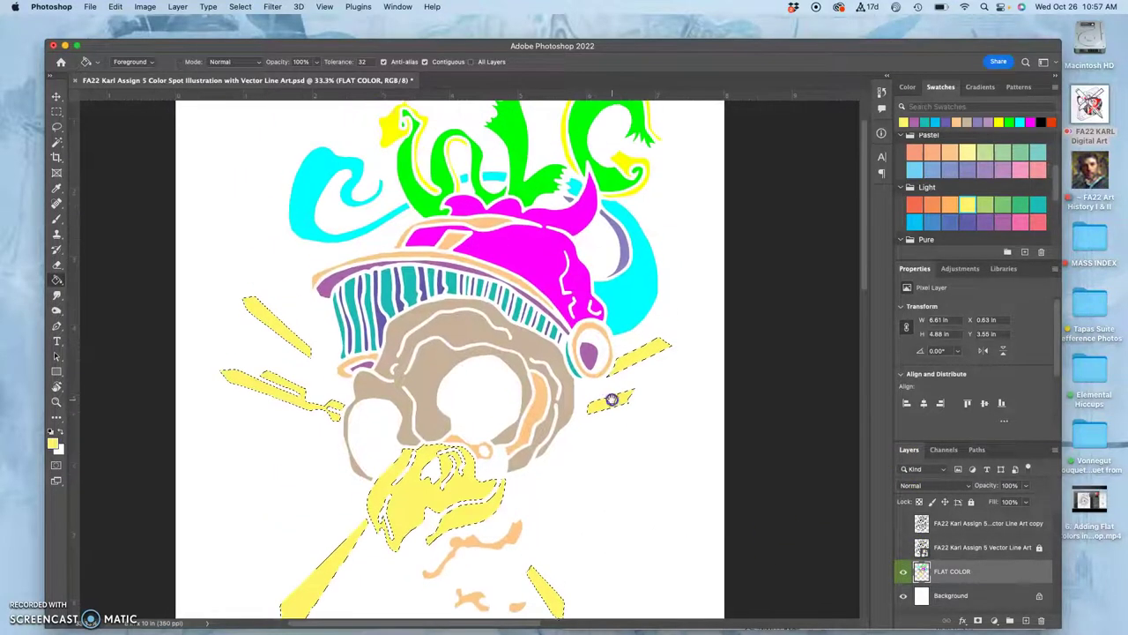
- Deselect the filled beak and shards and show the line art copy layer again
scroll(612, 396, "down", 4)
key("super+d")
left_click(903, 525)
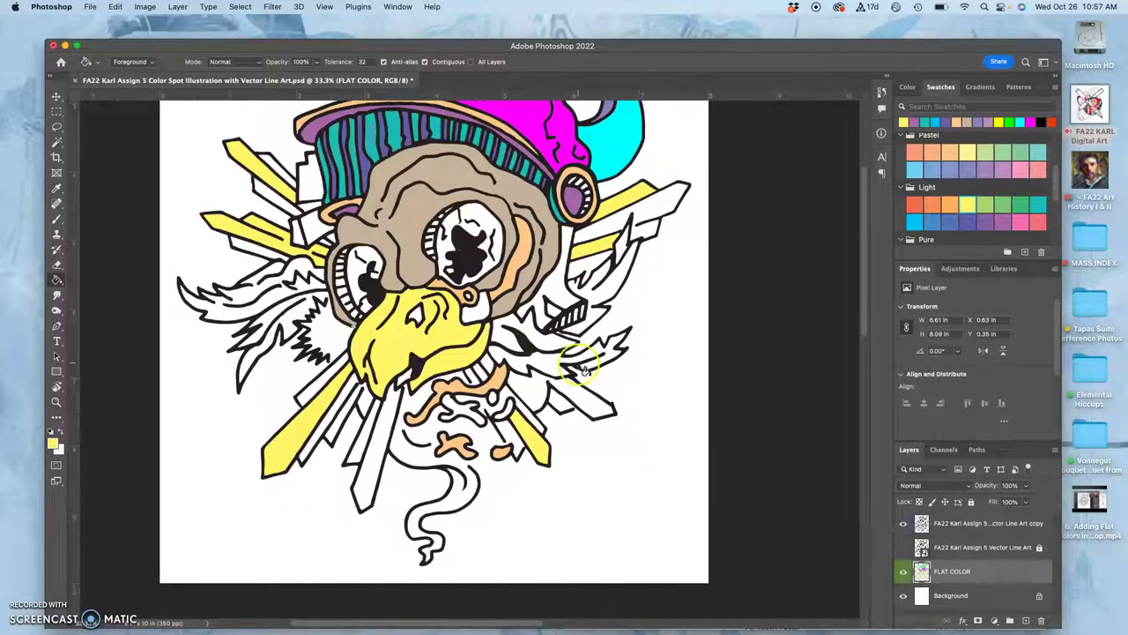
- Set the foreground to pastel yellow-green and Magic Wand both eyes and the small shape beside the beak on the visible vector line art layer
left_click(986, 152)
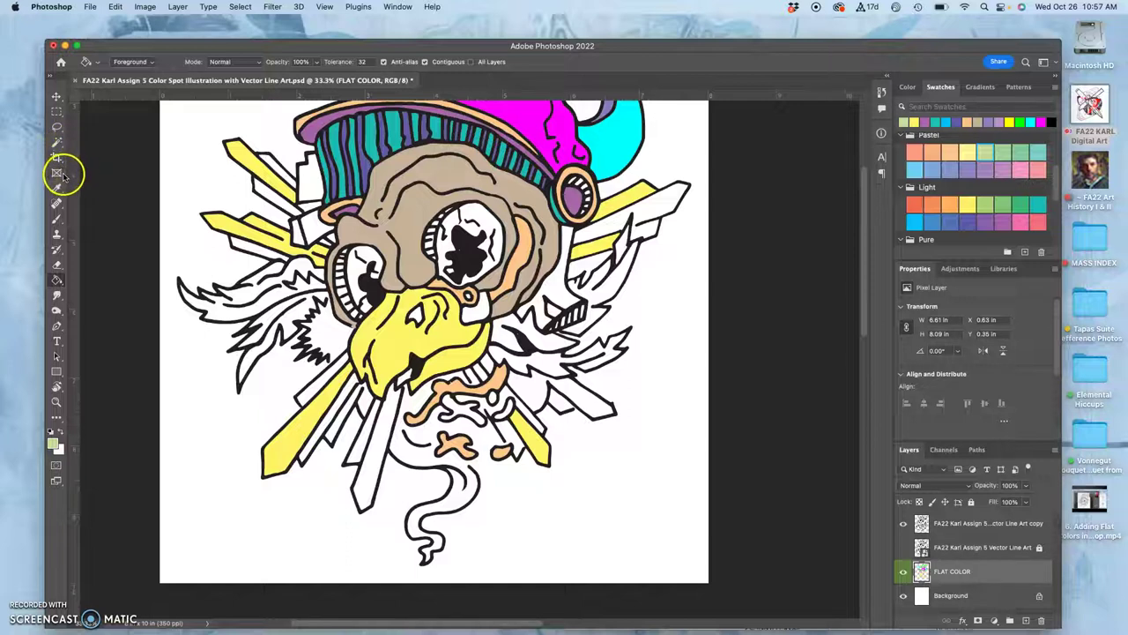
left_click(58, 140)
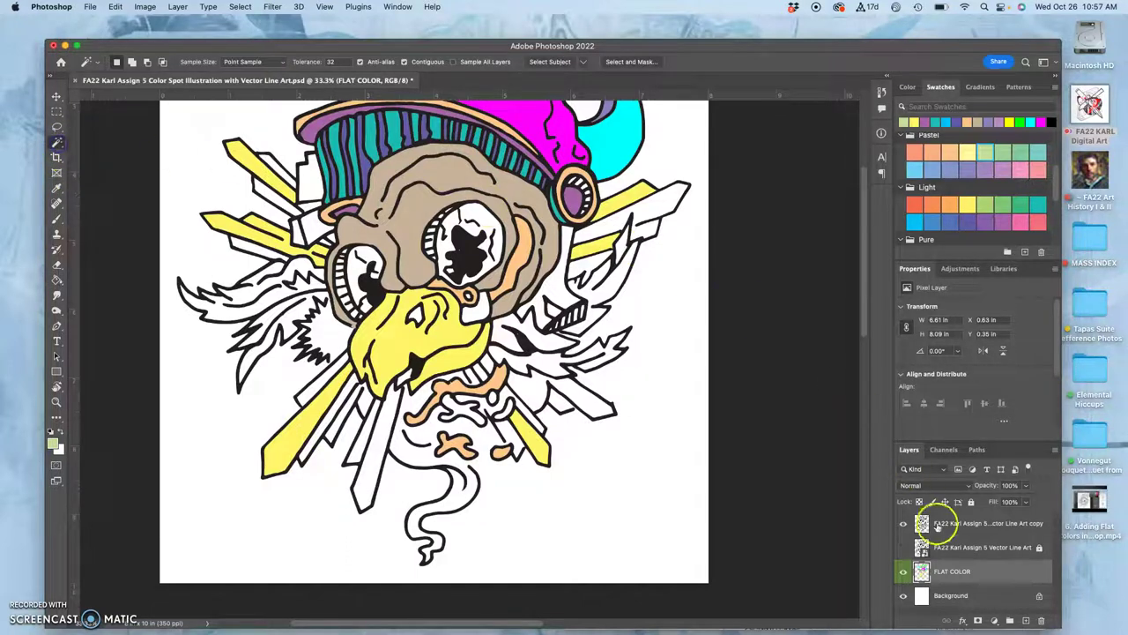
left_click(949, 548)
left_click(902, 548)
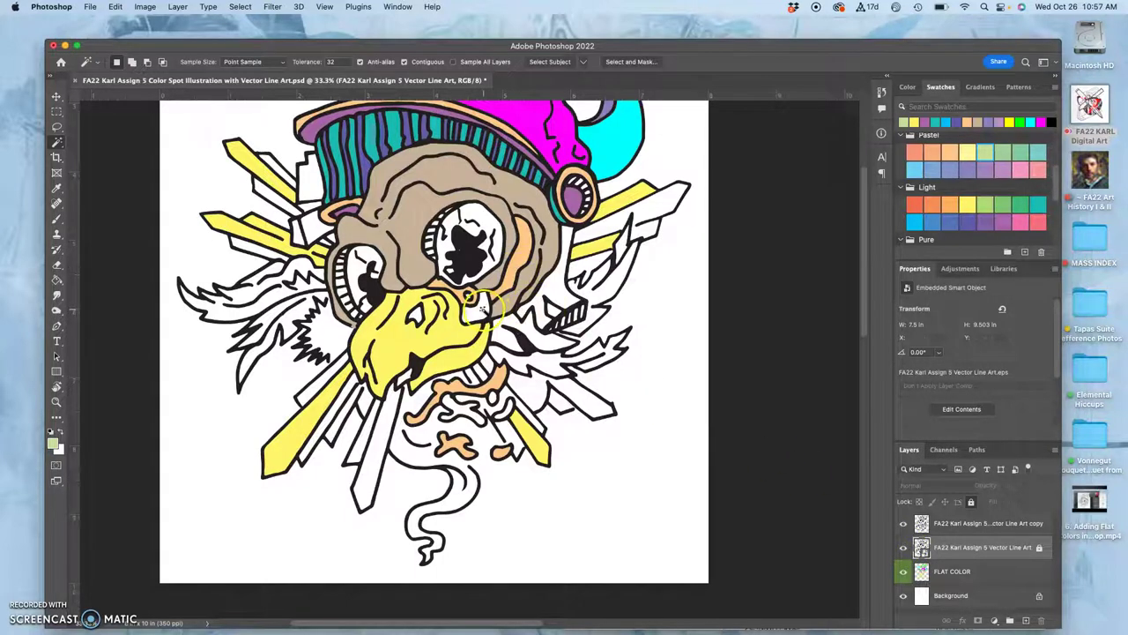
left_click(472, 298, "shift")
left_click(418, 314, "shift")
left_click(356, 271, "shift")
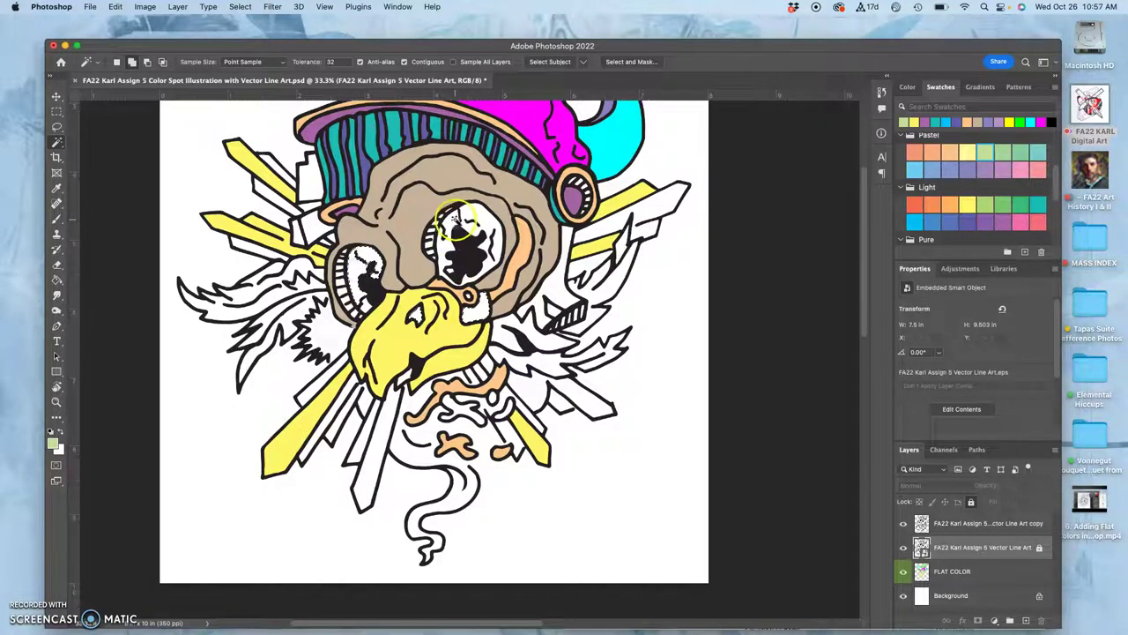
left_click(453, 220, "shift")
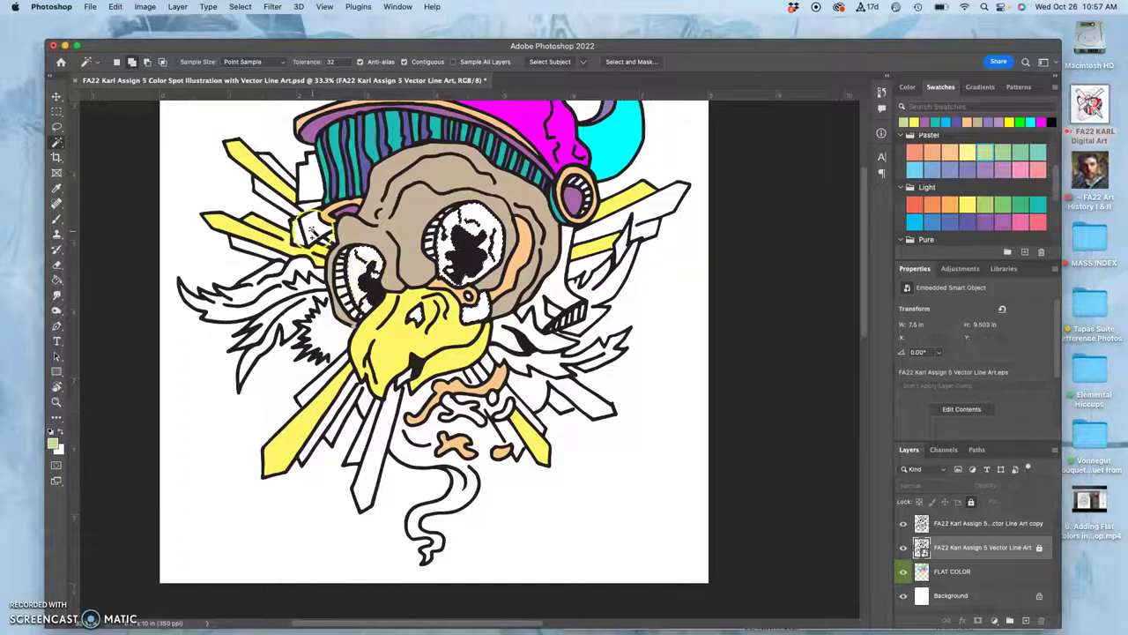
- Add the two blocky shards beside the hat's left edge to the selection and fill it with pastel yellow-green on the FLAT COLOR layer
left_click(315, 228)
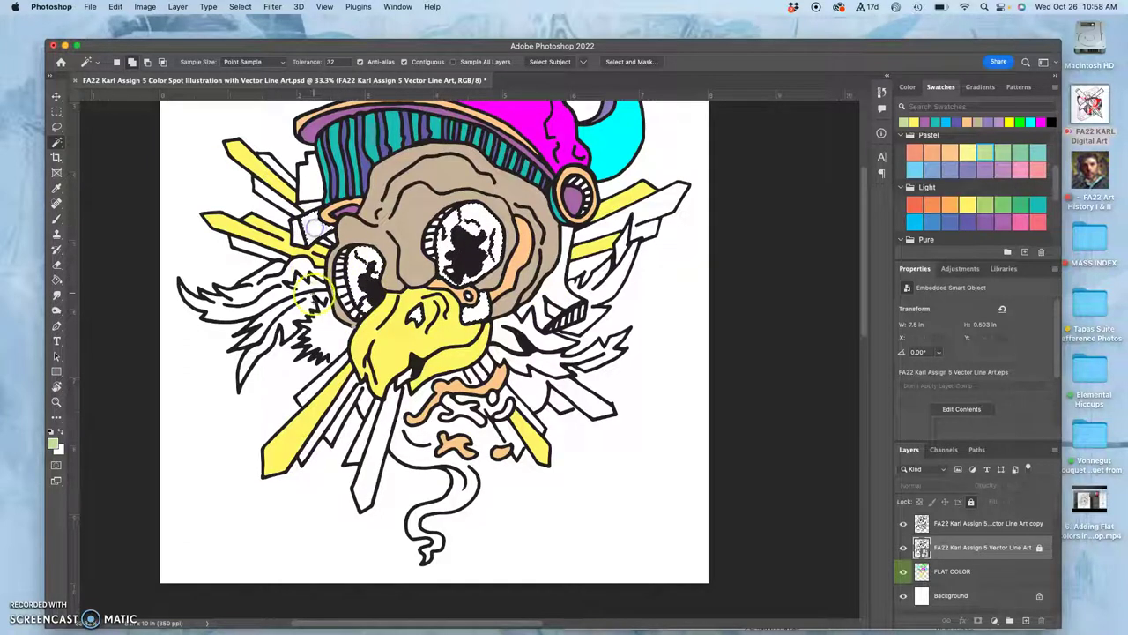
left_click(313, 187, "shift")
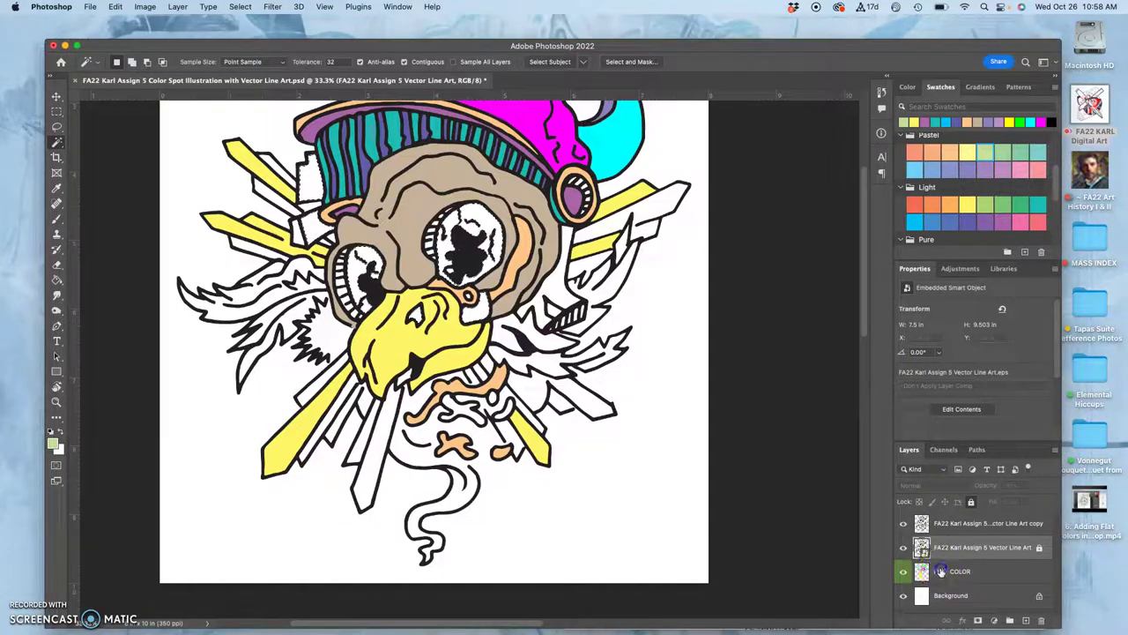
left_click(943, 571)
key("g")
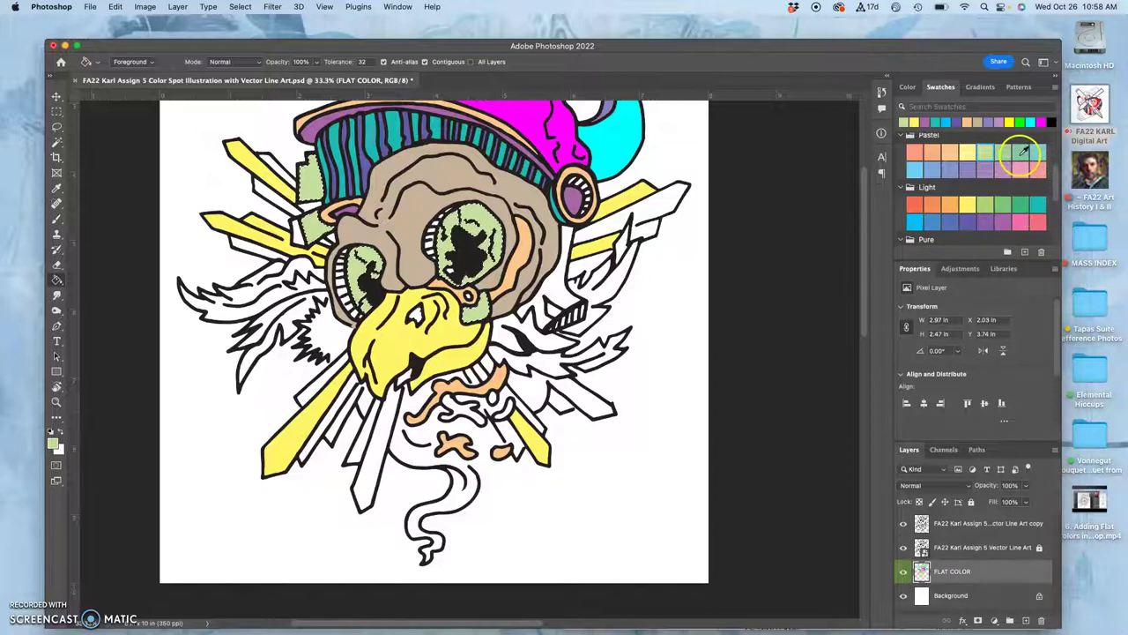
- Set the foreground to the darker green from the Light swatches and fill the beak's nostril on the FLAT COLOR layer
left_click(1021, 203)
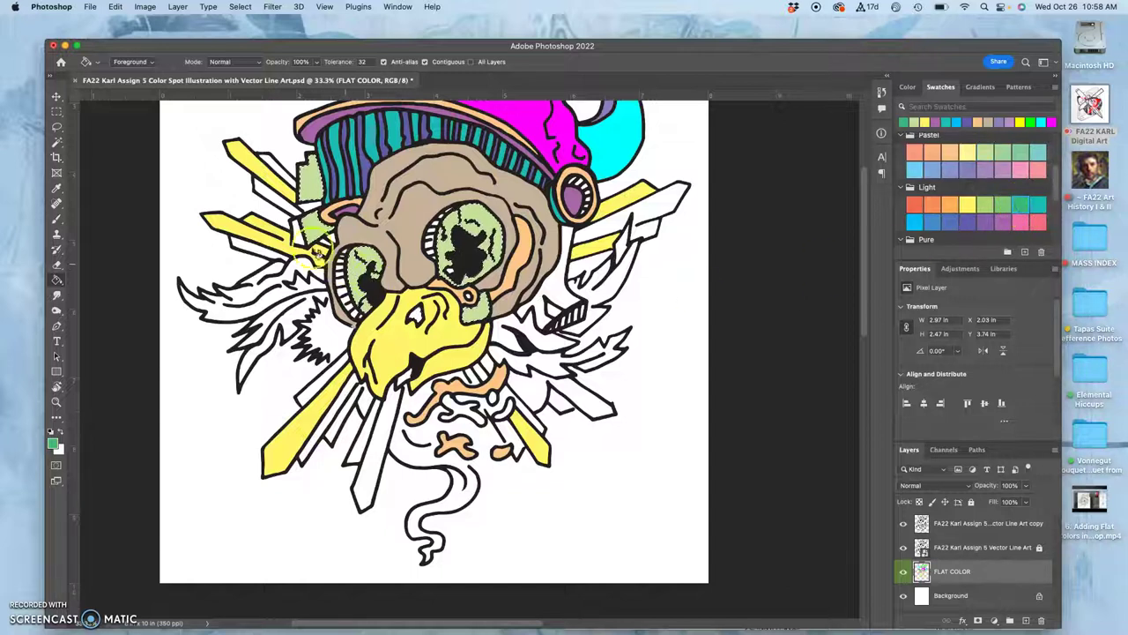
left_click(56, 142)
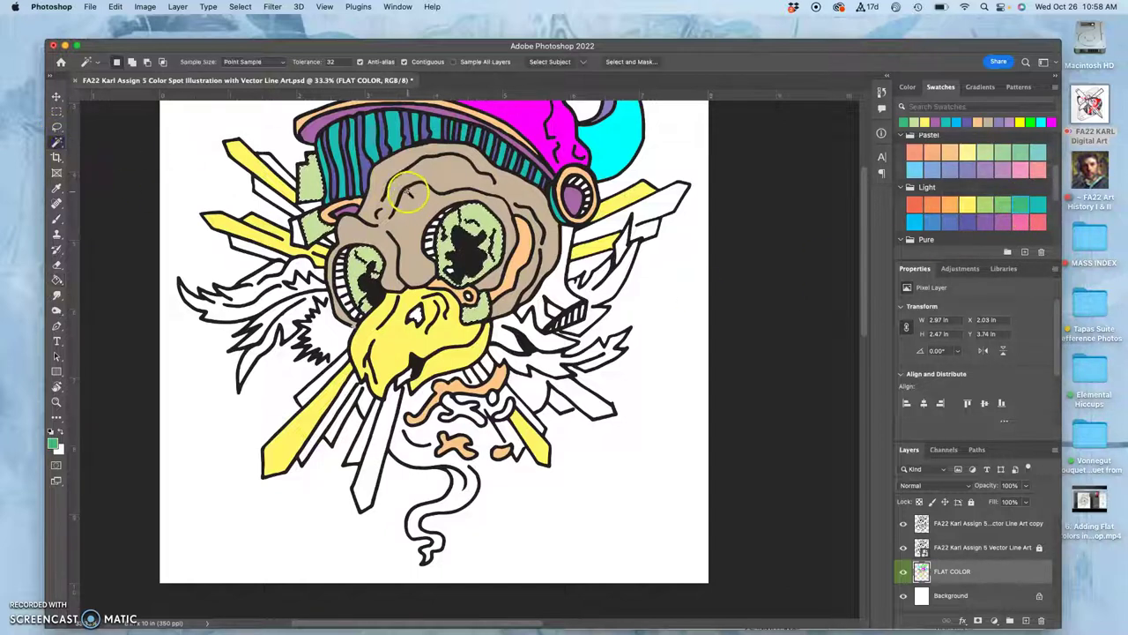
key("super+plus")
key("super+plus")
key("super+plus")
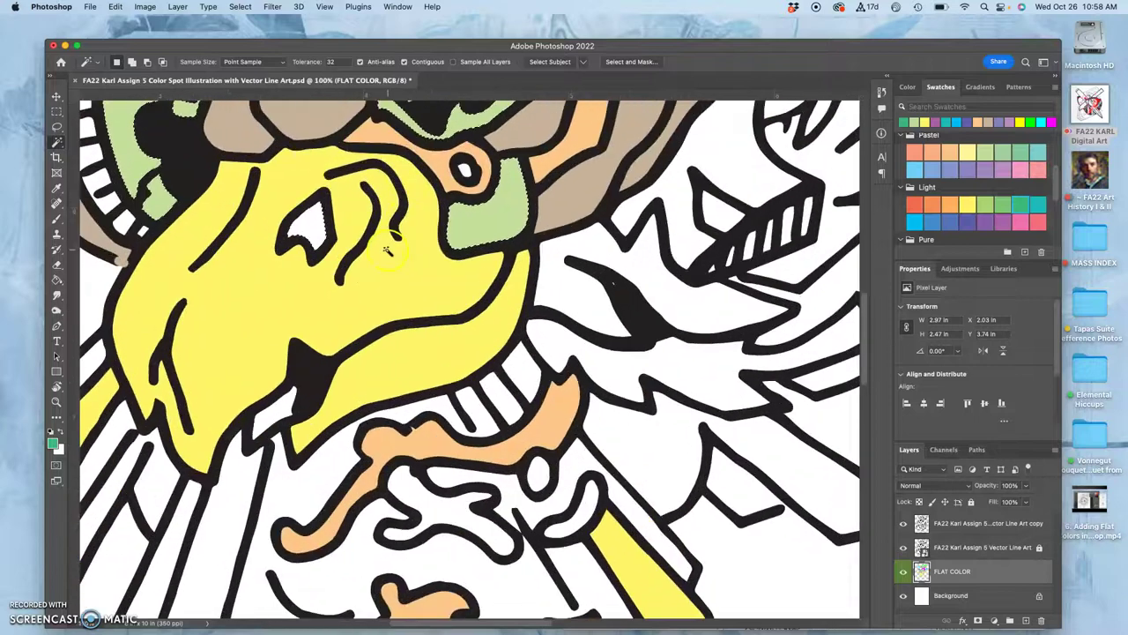
left_click_drag(390, 236, 561, 301)
left_click(506, 306)
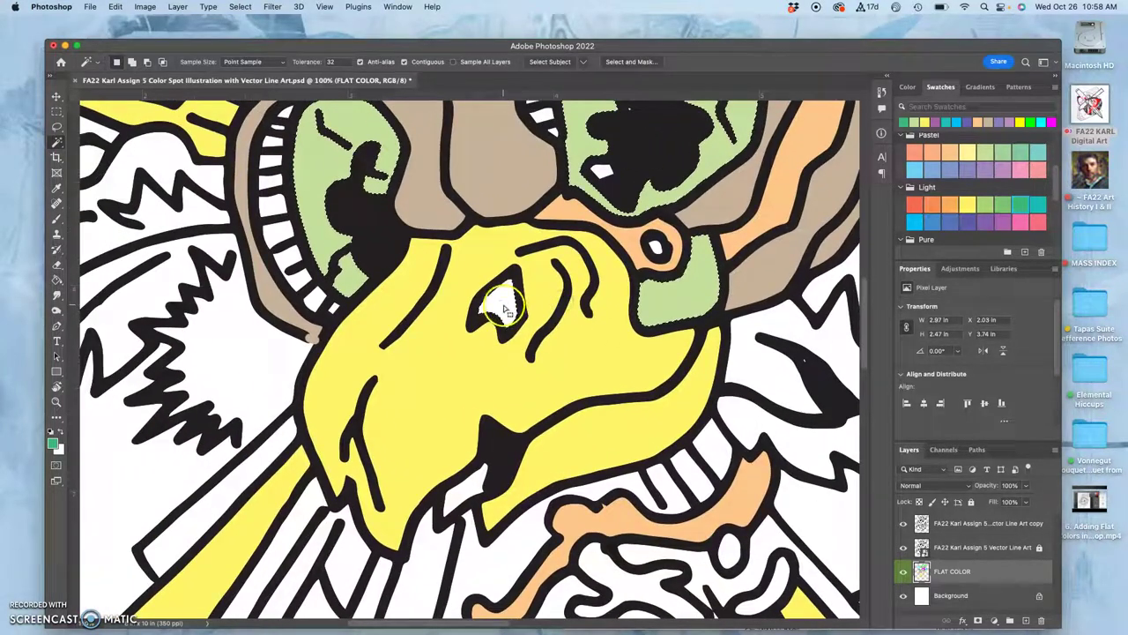
left_click(309, 303)
key("g")
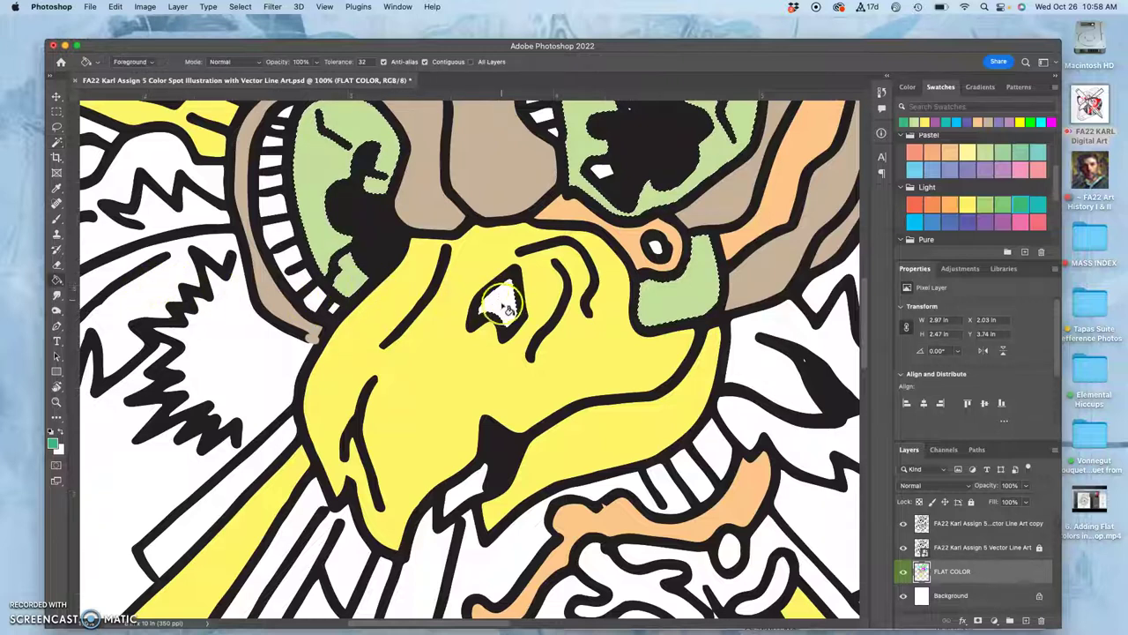
left_click(495, 317)
key("super+minus")
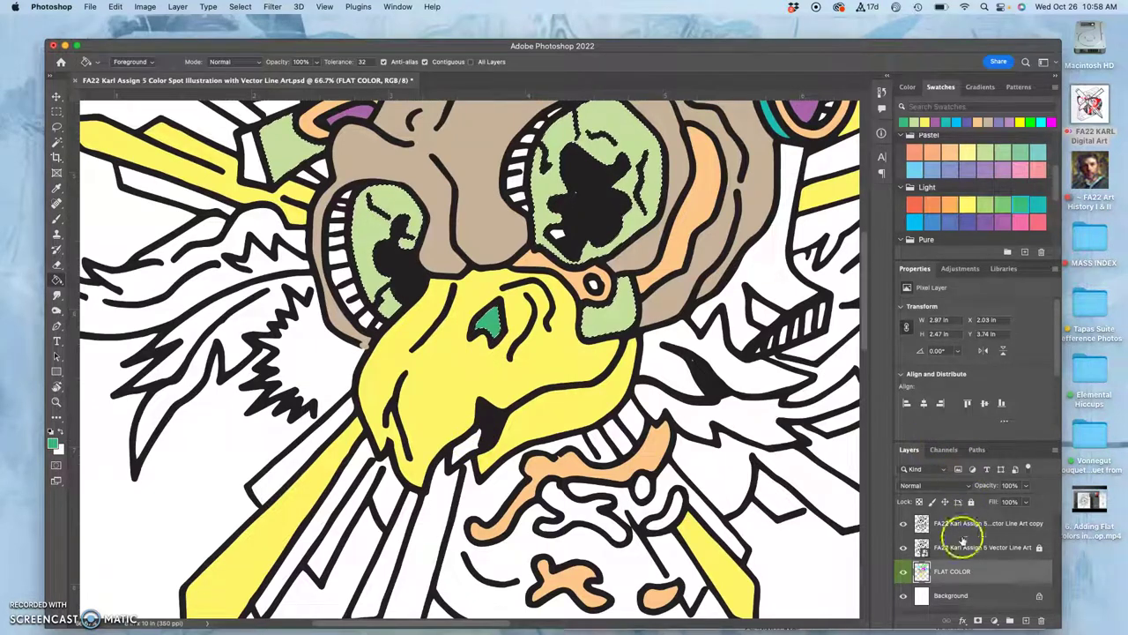
- Magic Wand the small gap inside the beak's mouth and the shard side left of the hat on the vector line art layer
left_click(959, 547)
key("w")
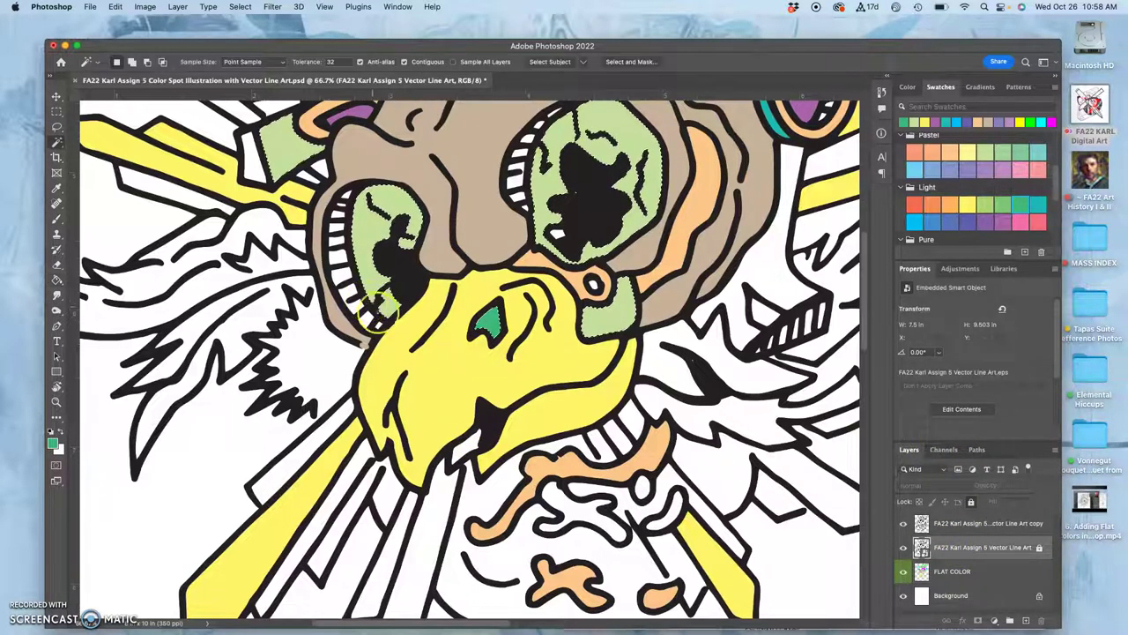
left_click(470, 443)
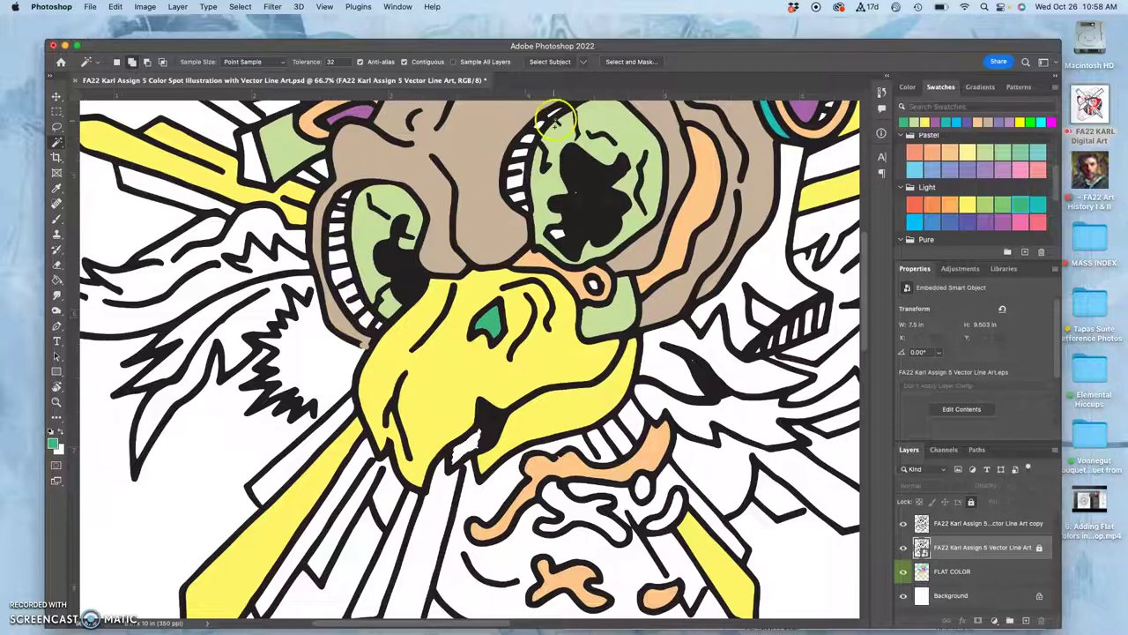
left_click(254, 165)
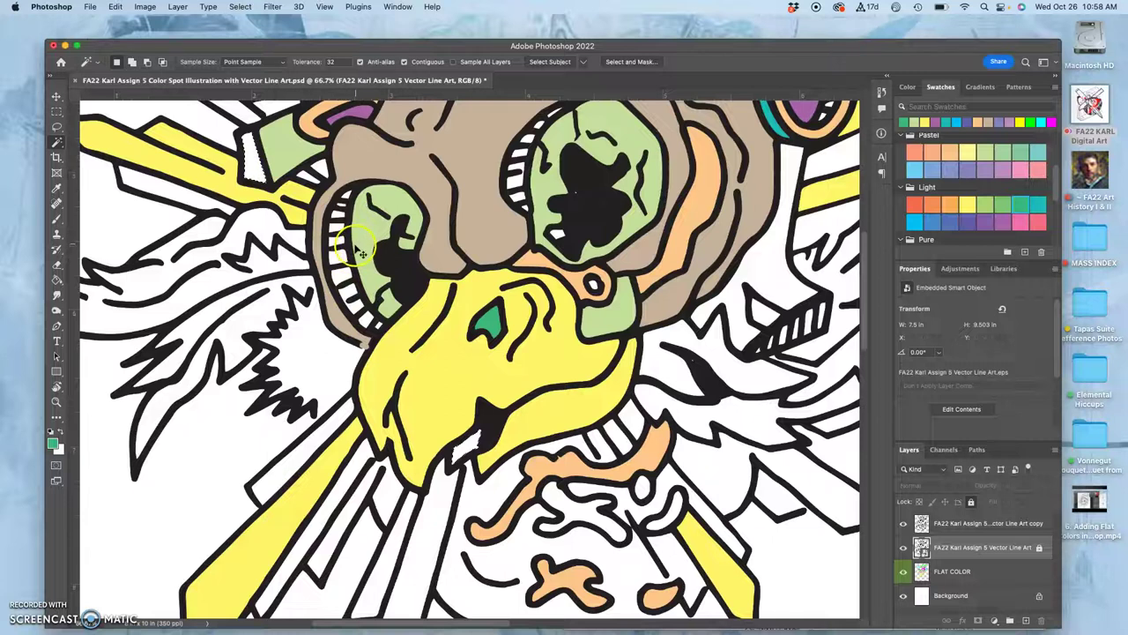
- Lasso the striped rim of the left eye and fill it with the darker green on the FLAT COLOR layer
key("super+equal")
key("super+equal")
left_click_drag(309, 256, 519, 354)
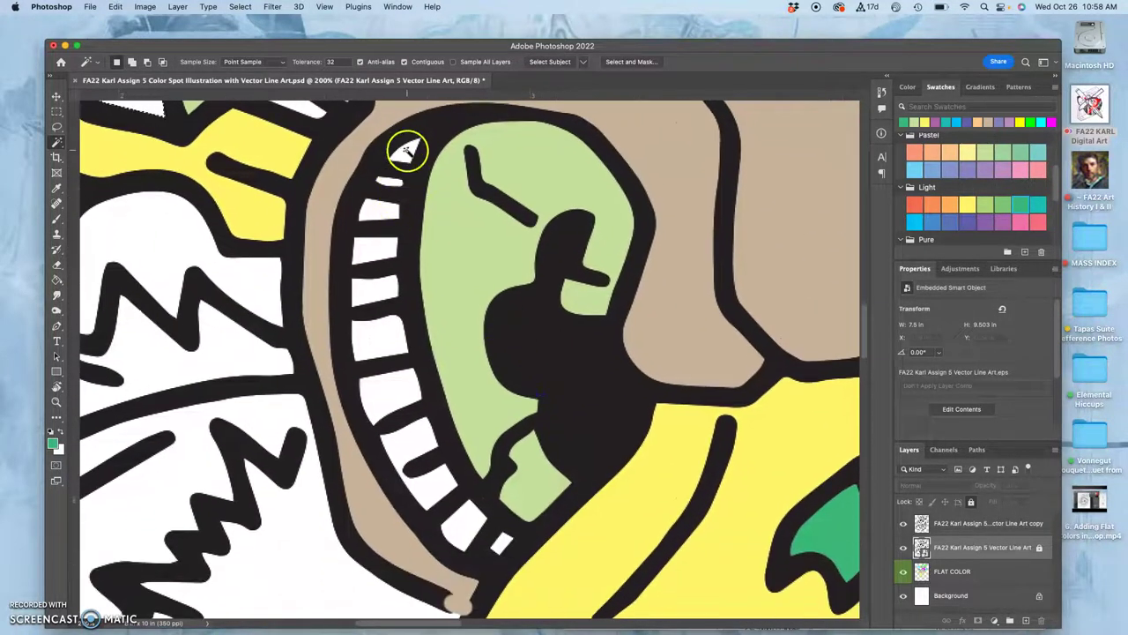
left_click(59, 128)
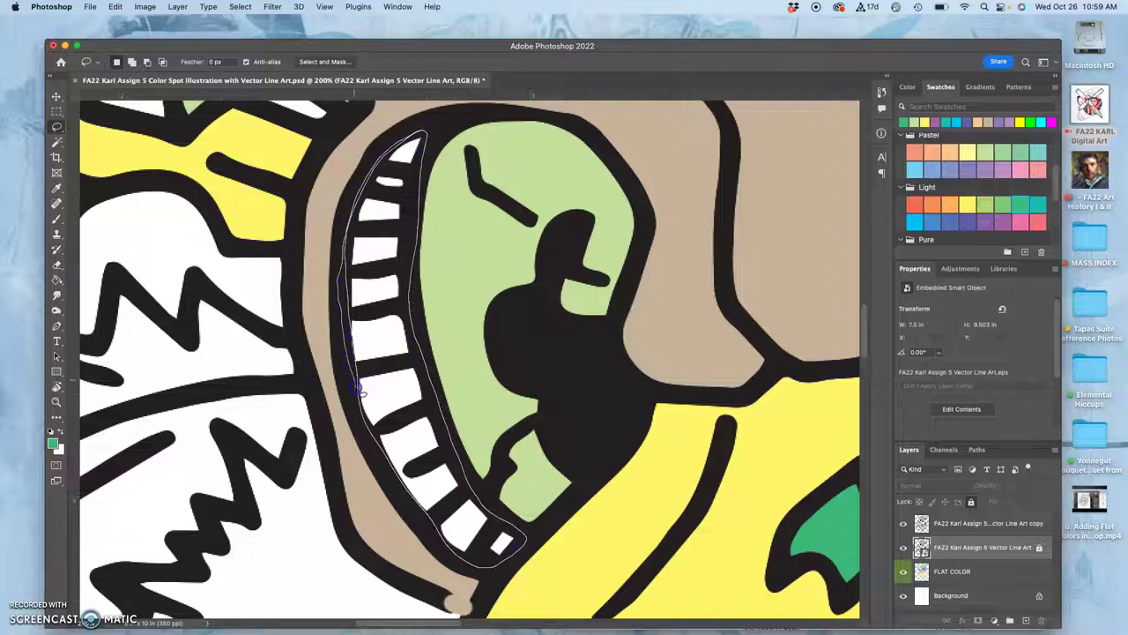
left_click_drag(361, 397, 365, 448)
left_click(957, 574)
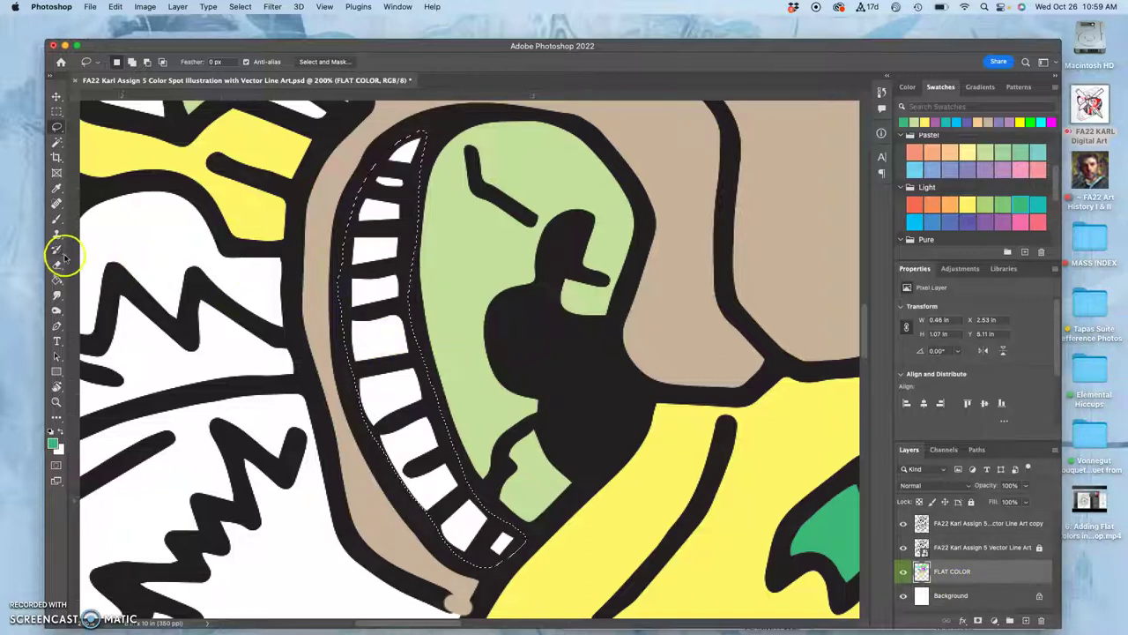
left_click(57, 279)
left_click(391, 324)
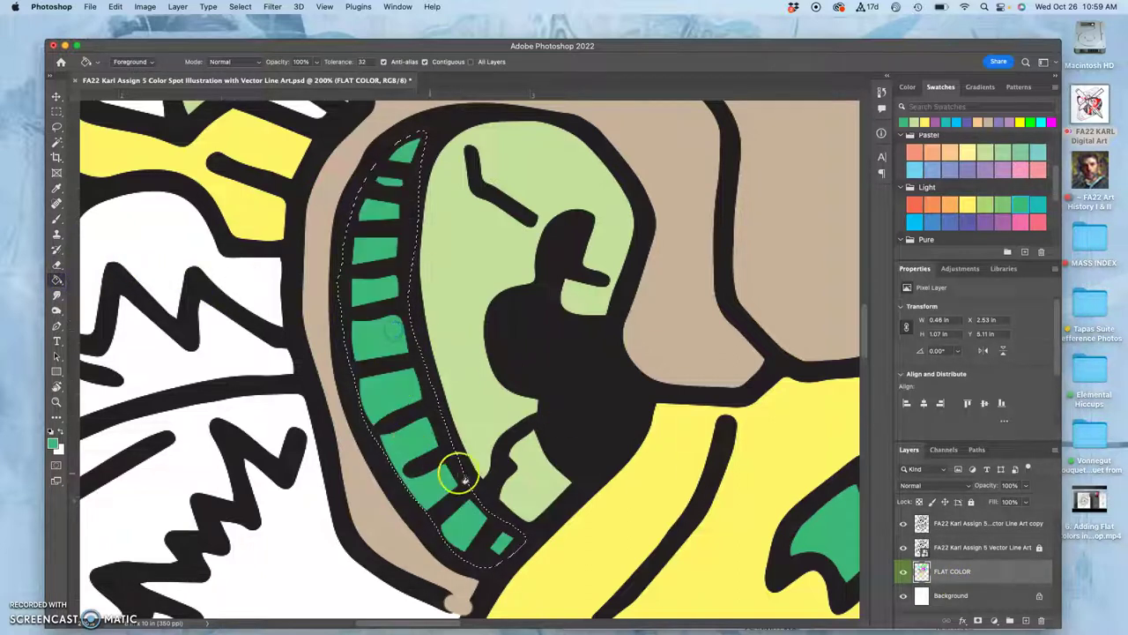
- Magic Wand all the white rim segments along the left side of the large eye on the vector line art layer
left_click_drag(662, 325, 272, 302)
left_click_drag(554, 327, 383, 405)
left_click_drag(434, 129, 398, 372)
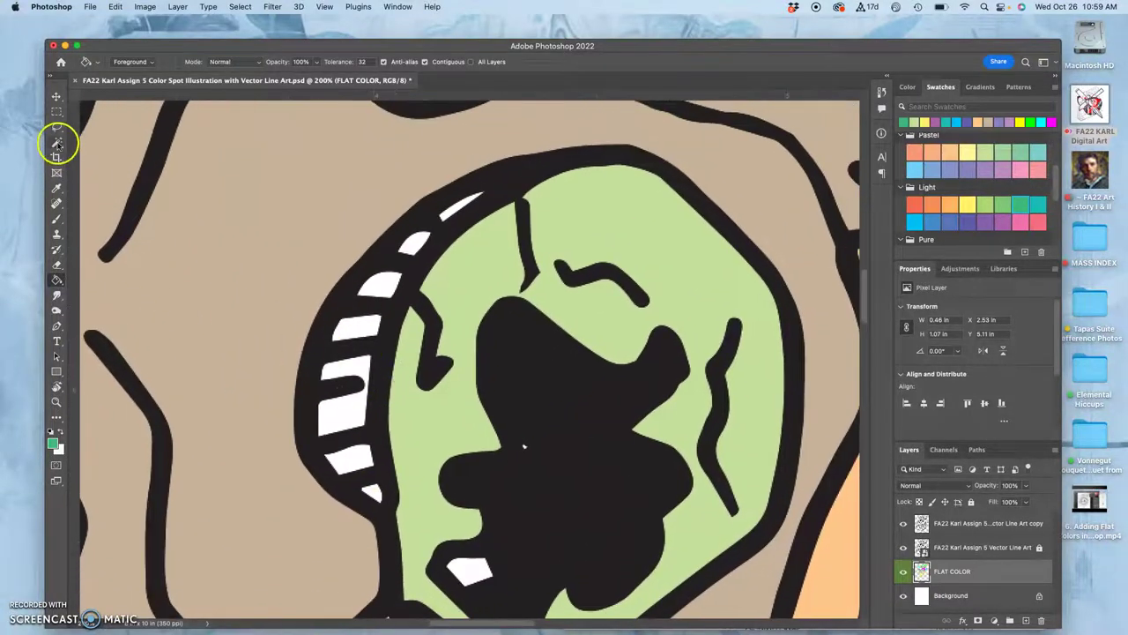
left_click(56, 142)
left_click(943, 547)
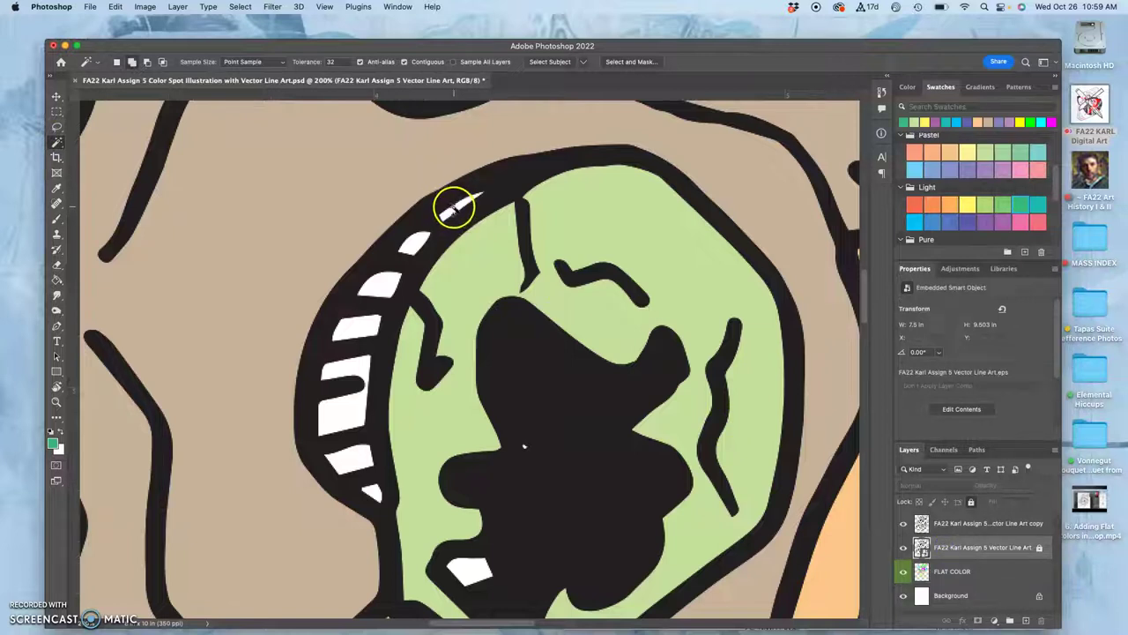
left_click(411, 244, "shift")
left_click(382, 285, "shift")
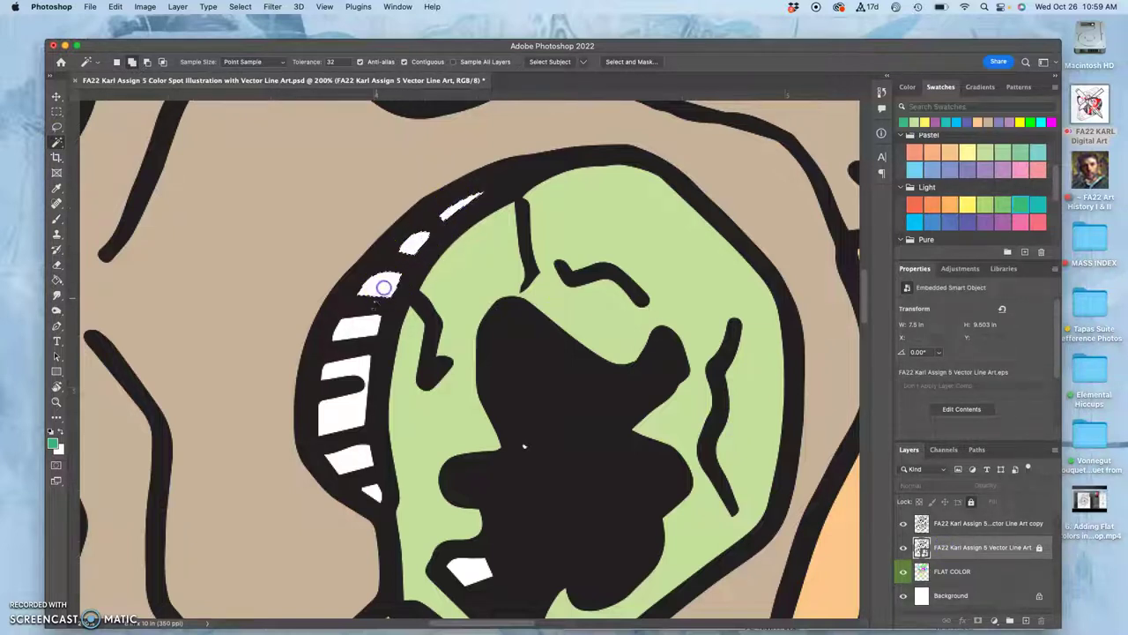
left_click(361, 331, "shift")
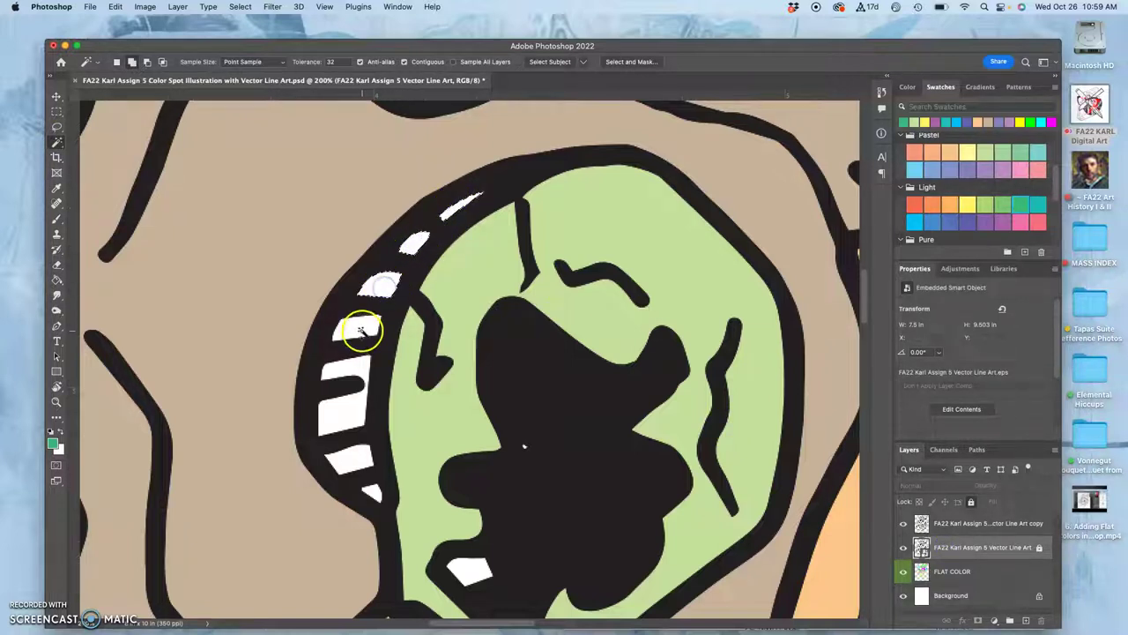
left_click(365, 458, "shift")
left_click(372, 490, "shift")
left_click(386, 554, "shift")
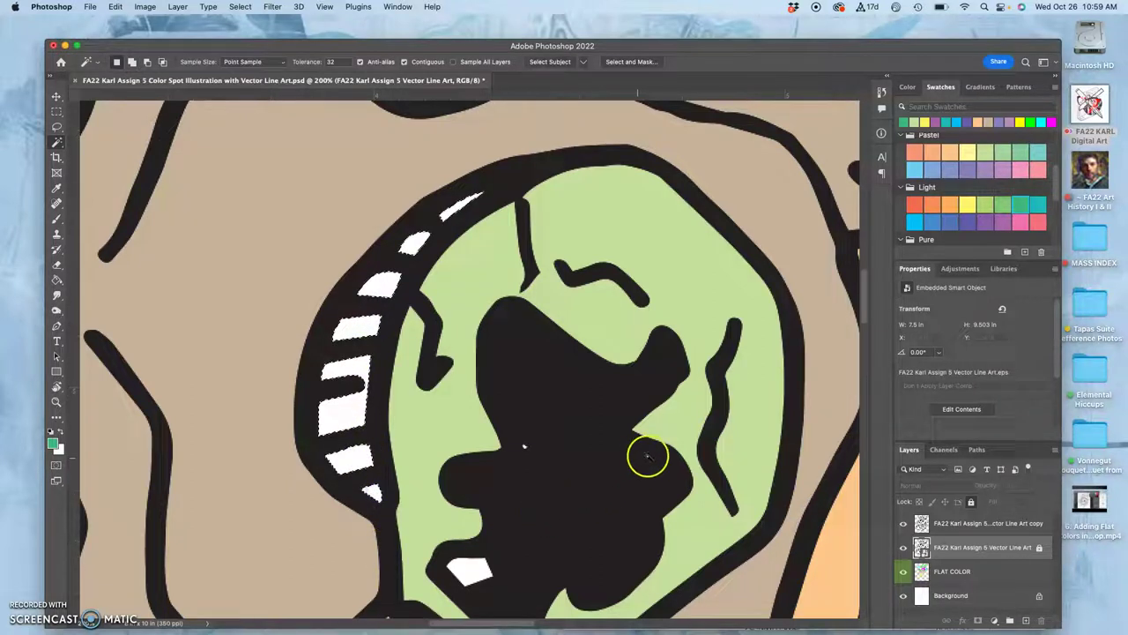
- Fill the large eye's rim segments with green on FLAT COLOR, deselect, and brush the same green over the white patch at the pupil's lower edge
left_click(56, 280)
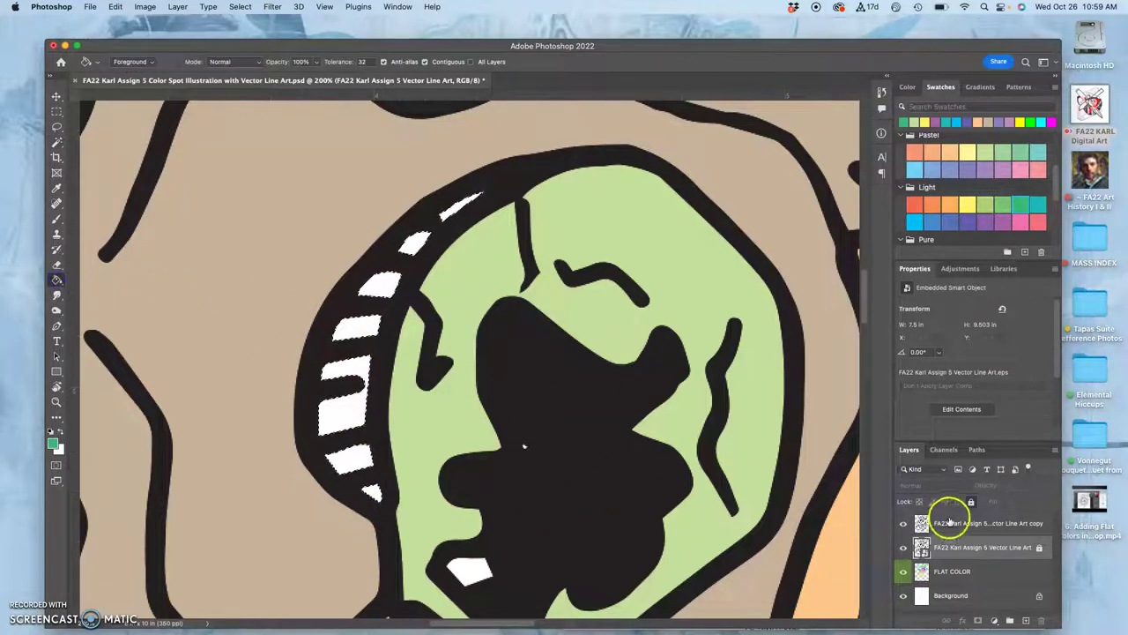
left_click(942, 575)
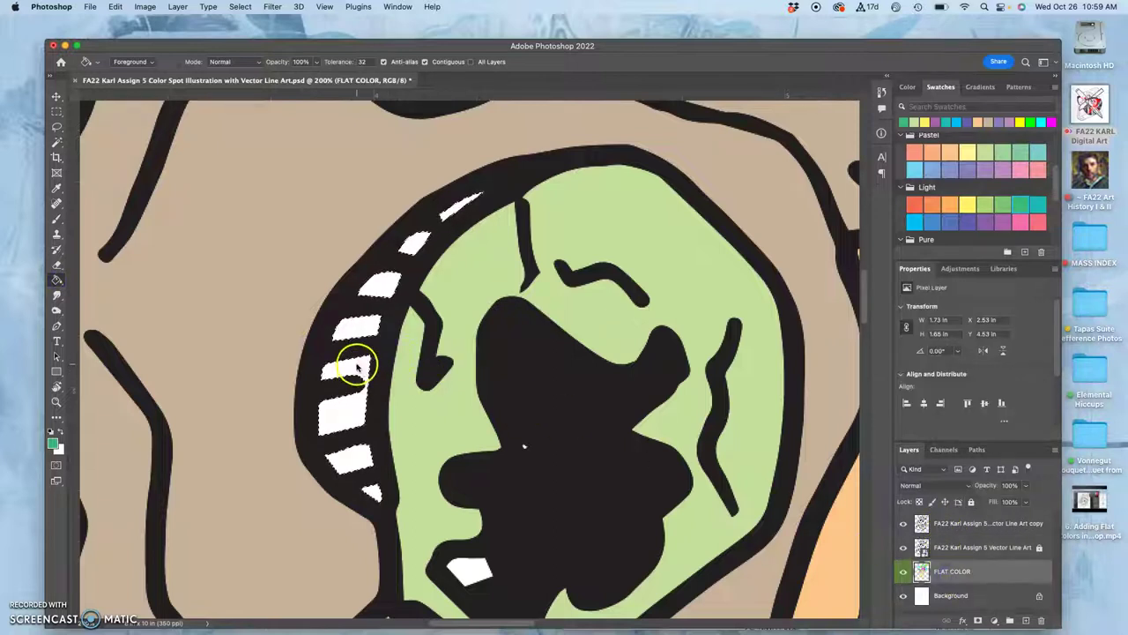
left_click(363, 374)
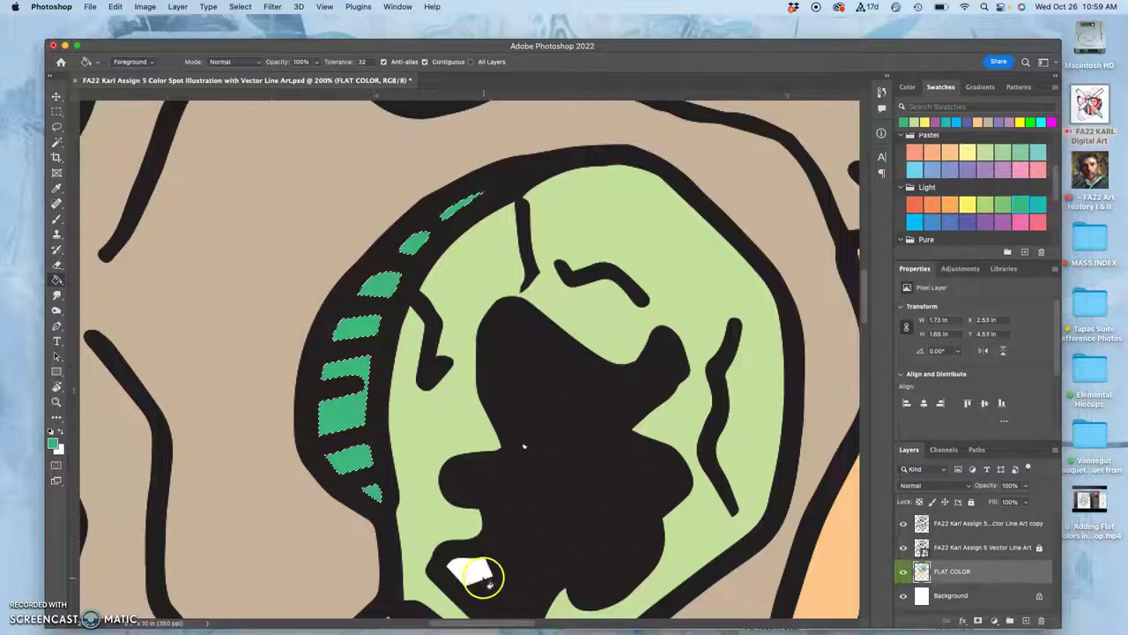
left_click(57, 219)
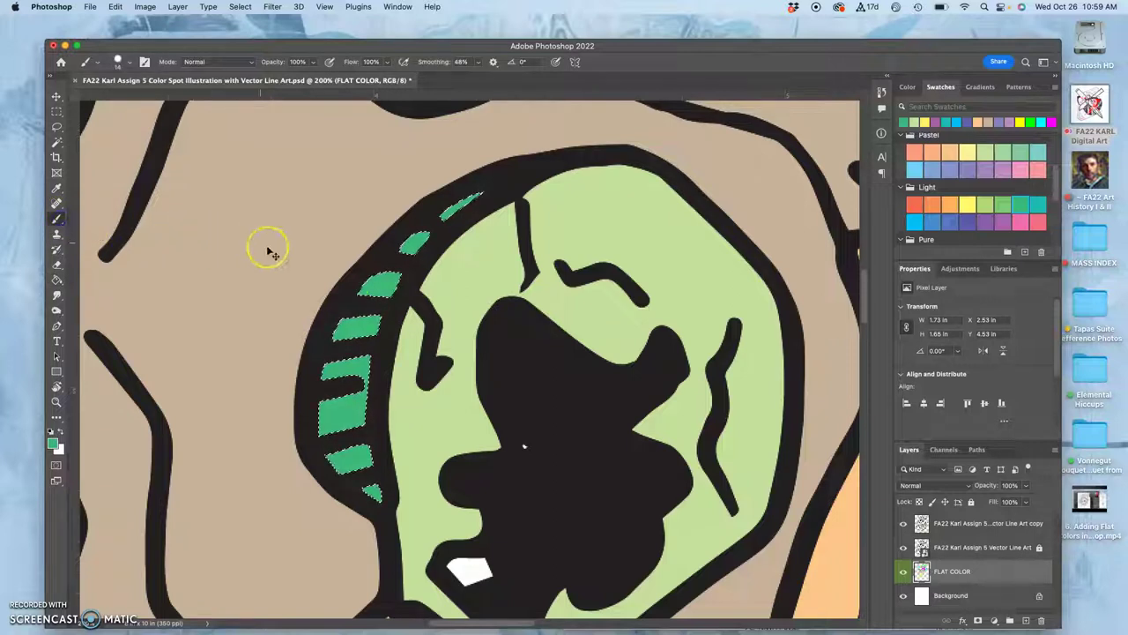
key("super+d")
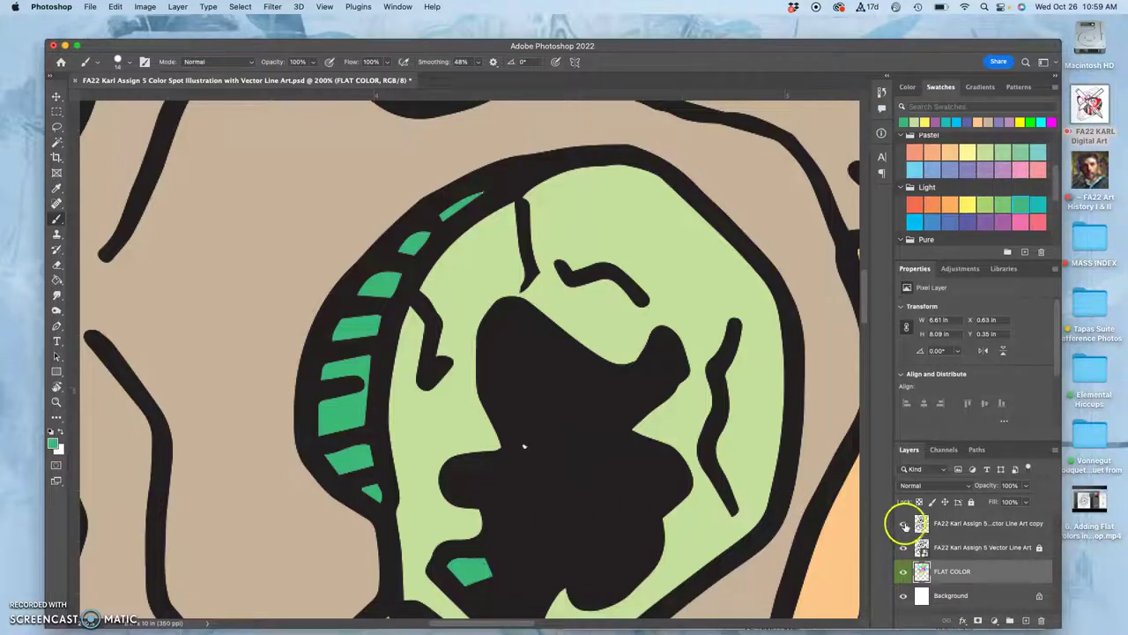
- Hide both line art layers and examine the flat colours around the eyes and beak and across the whole illustration
left_click(903, 548)
left_click(902, 525)
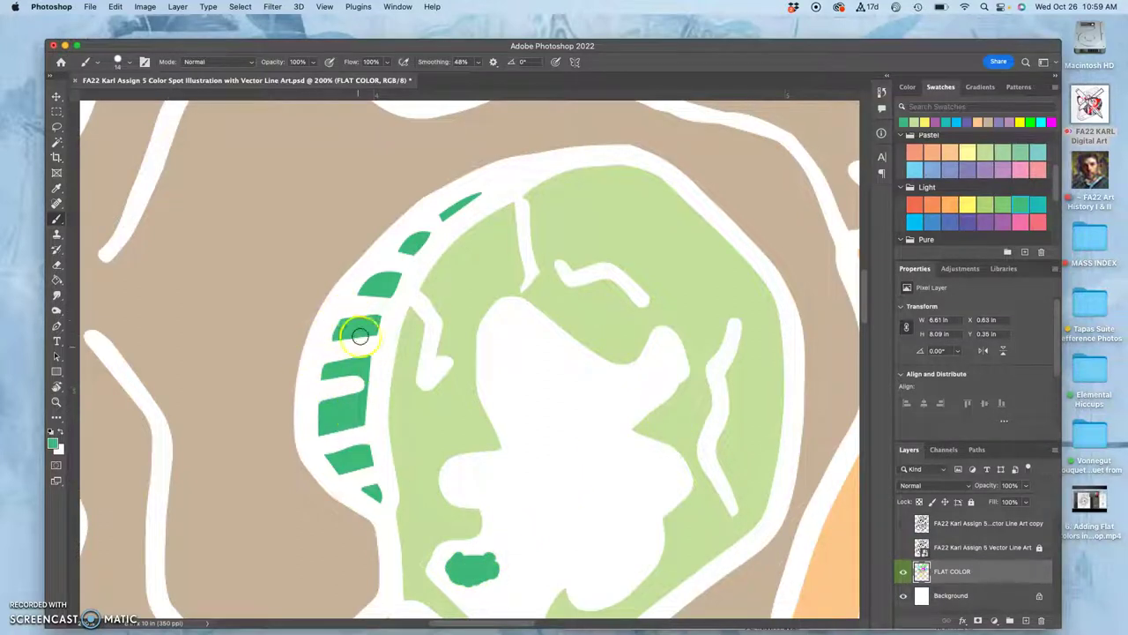
left_click_drag(307, 415, 846, 304)
left_click_drag(431, 338, 351, 141)
left_click_drag(344, 335, 272, 244)
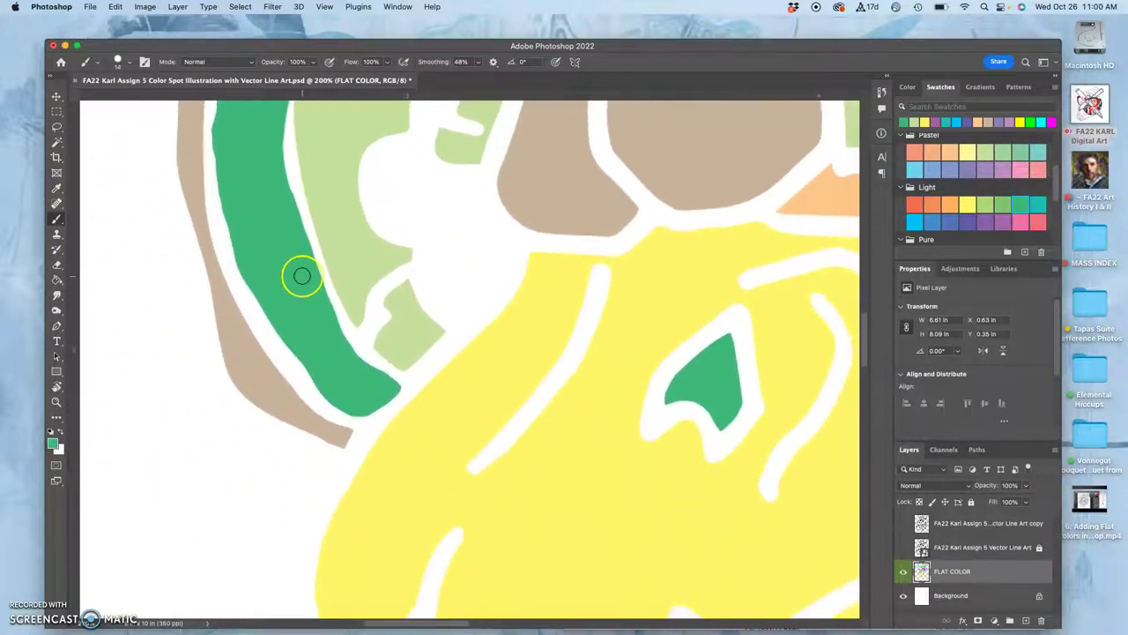
key("super+minus")
key("super+minus")
key("super+minus")
key("super+minus")
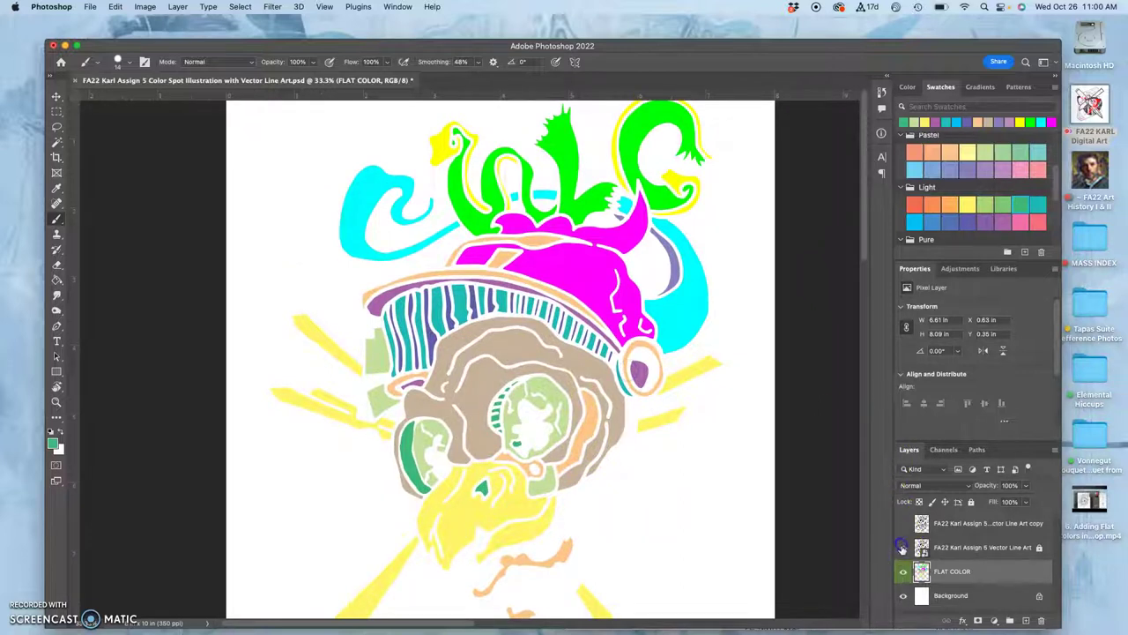
- Show the vector line art layer and Magic Wand the white shards on either side of the yellow shard below the beak
left_click(901, 547)
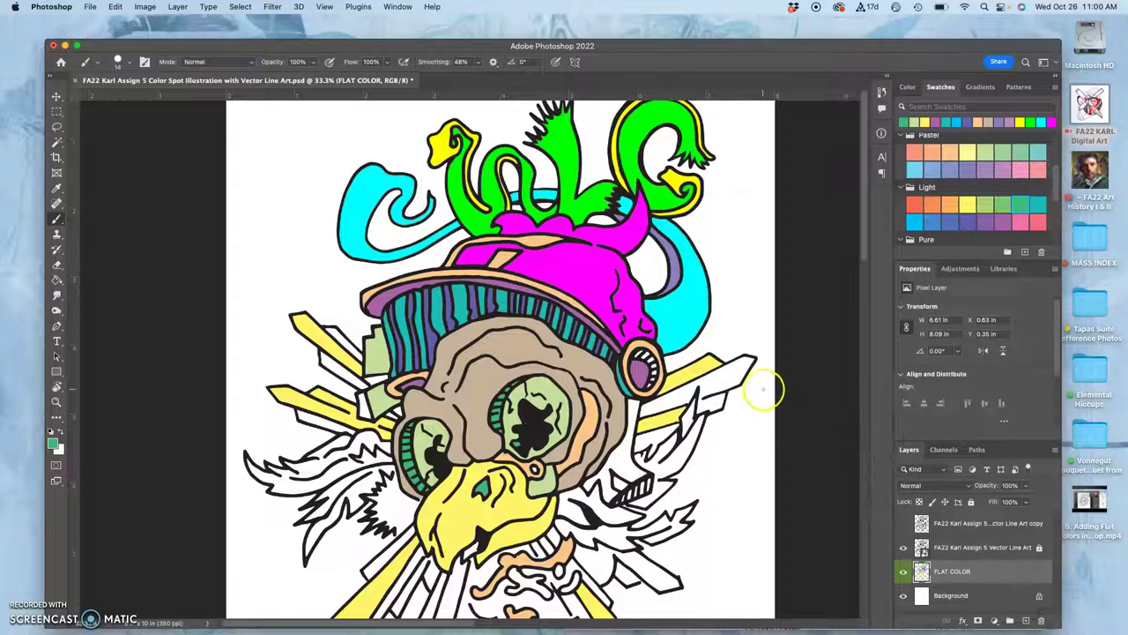
scroll(638, 296, "down", 4)
scroll(513, 370, "left", 2)
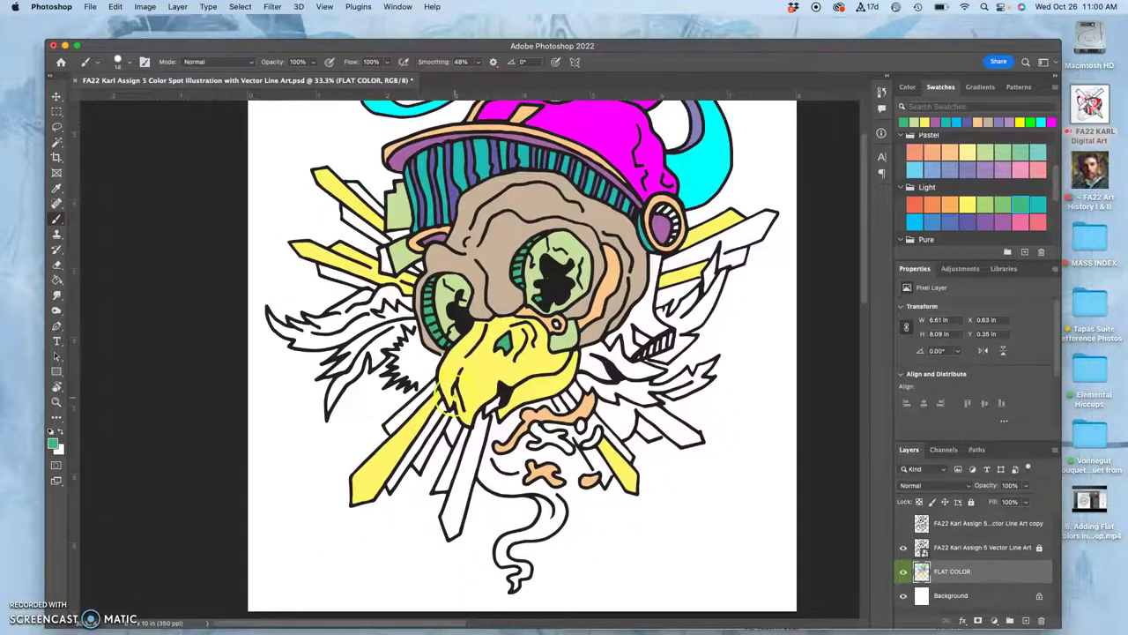
key("super+equal")
key("super+equal")
key("super+equal")
key("super+equal")
left_click_drag(438, 455, 567, 93)
left_click_drag(494, 265, 531, 218)
left_click(56, 143)
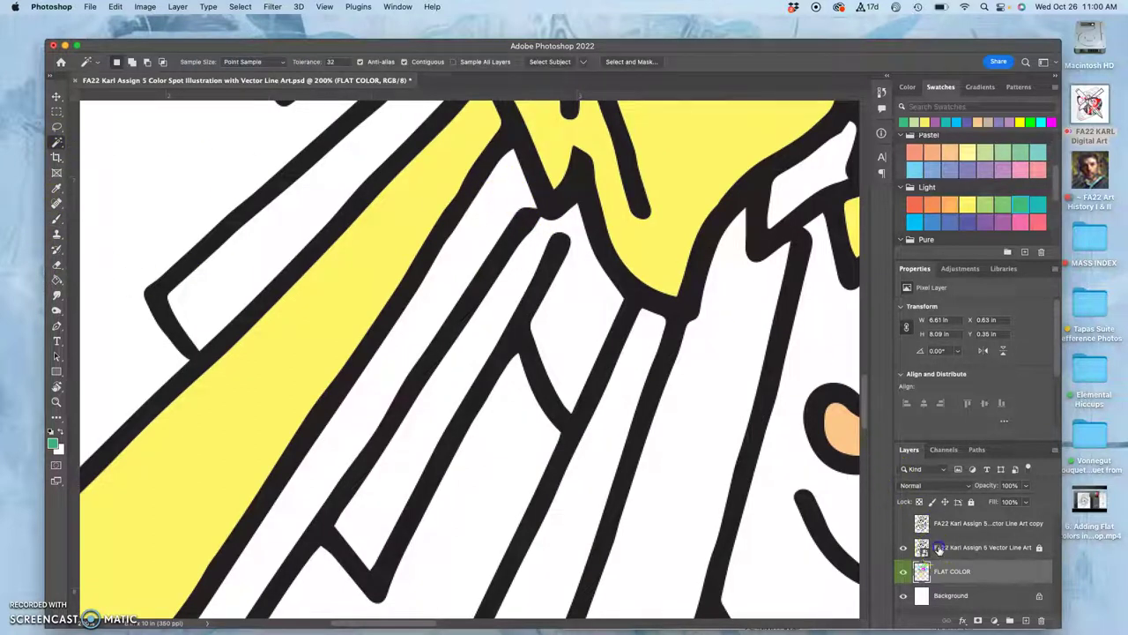
left_click(938, 547)
left_click(485, 223)
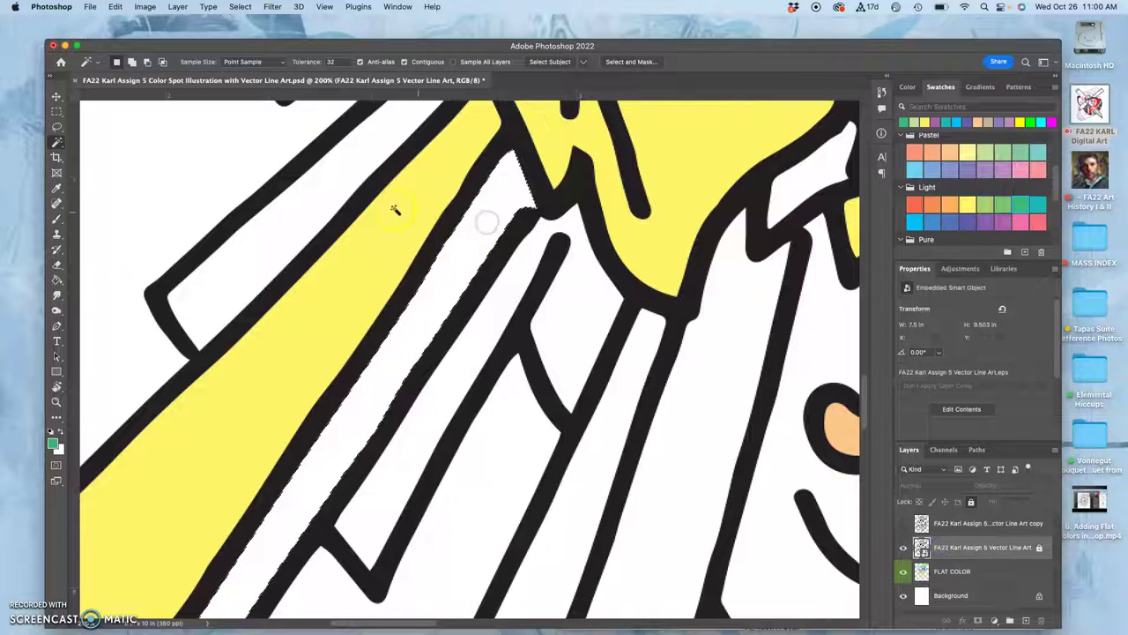
left_click(344, 174)
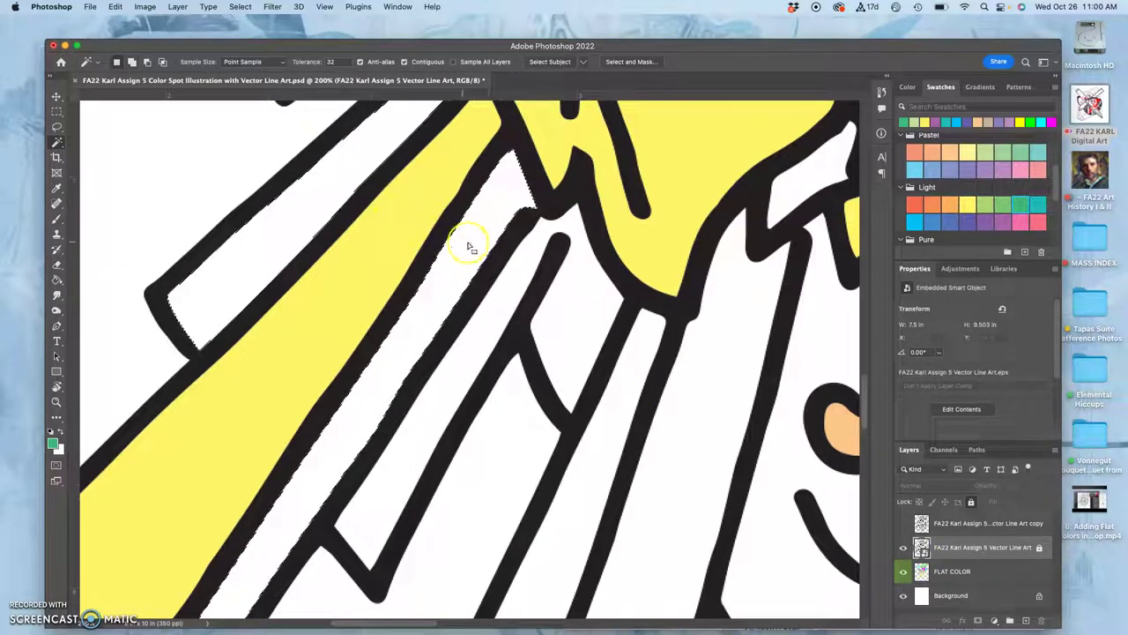
- Add the long white shards under the beak tip and the small white segment beneath the jaw to the selection
scroll(570, 273, "down", 5)
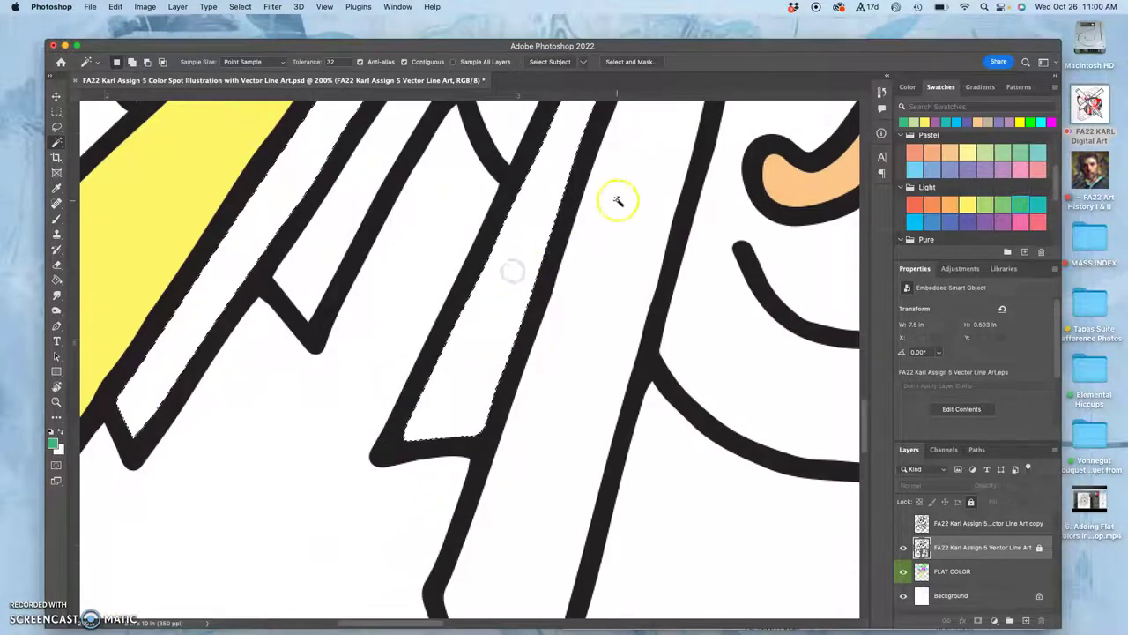
scroll(535, 431, "up", 5)
scroll(529, 353, "down", 4)
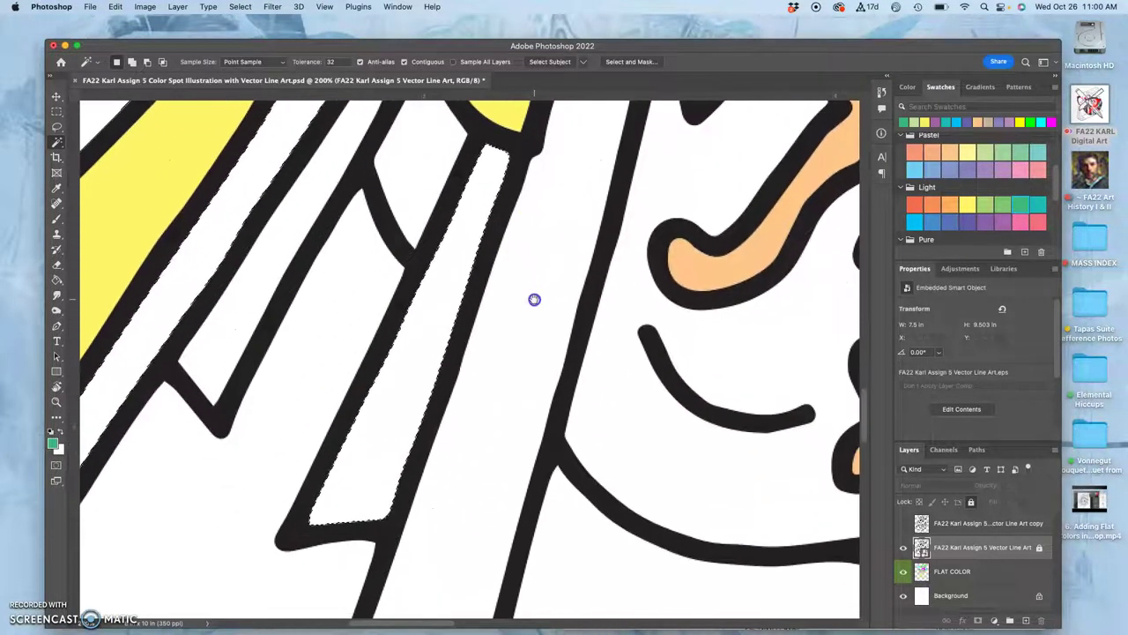
left_click(518, 261)
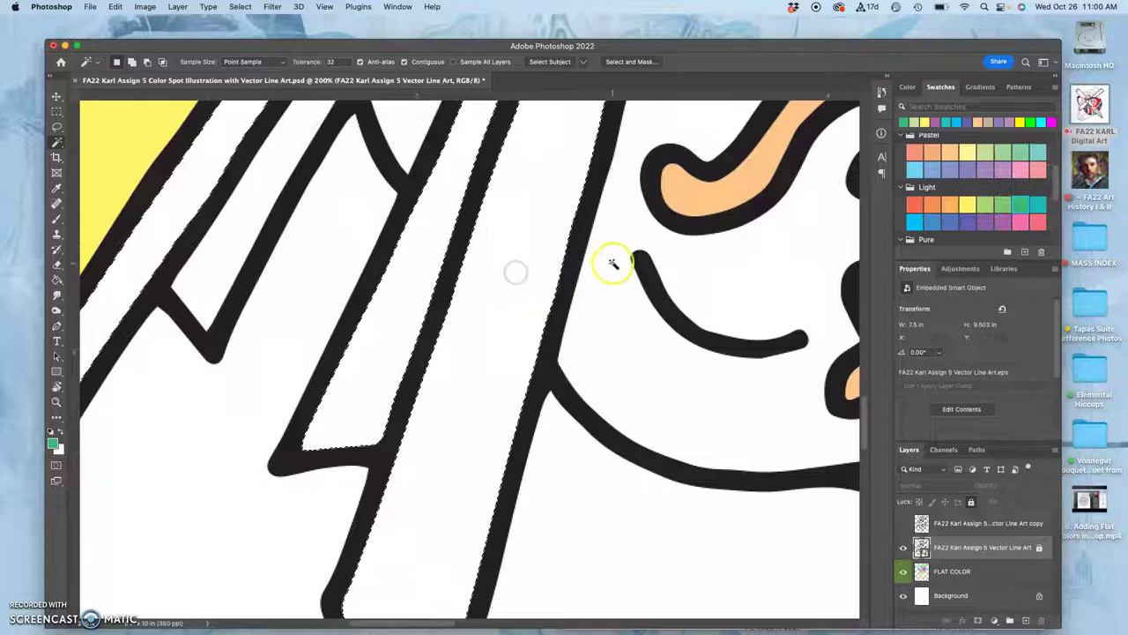
key("super+minus")
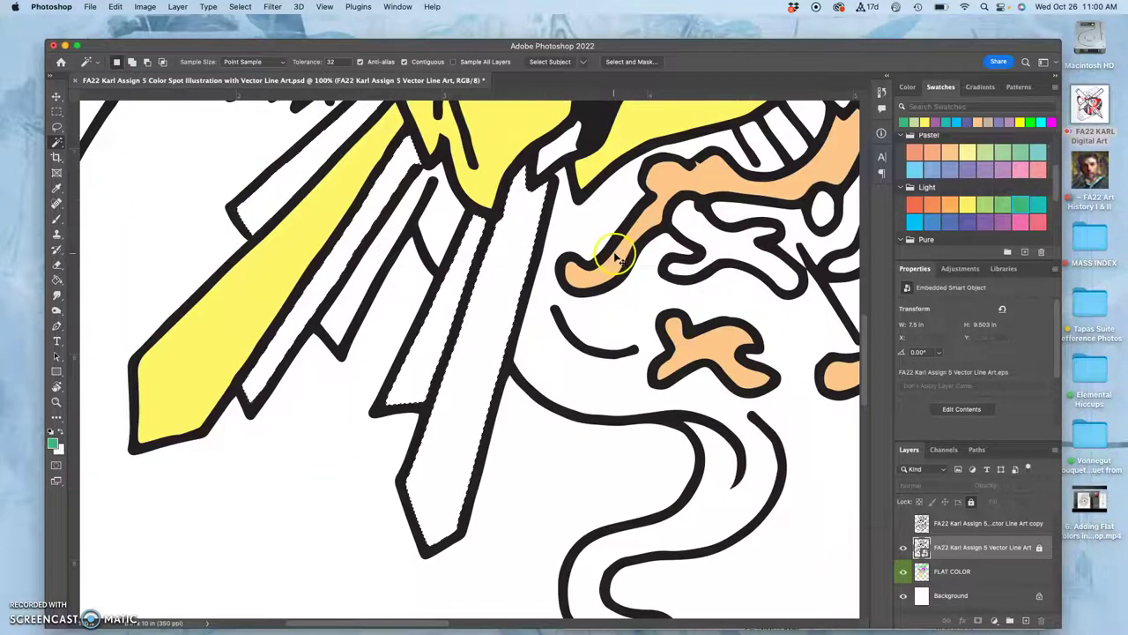
key("super+minus")
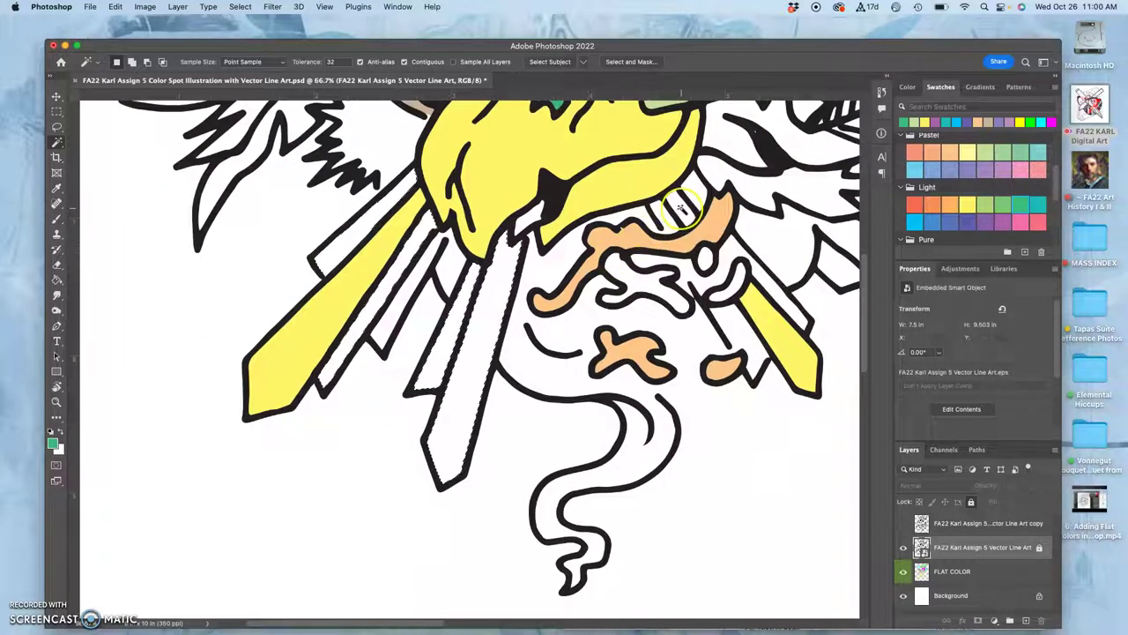
left_click(681, 213, "shift")
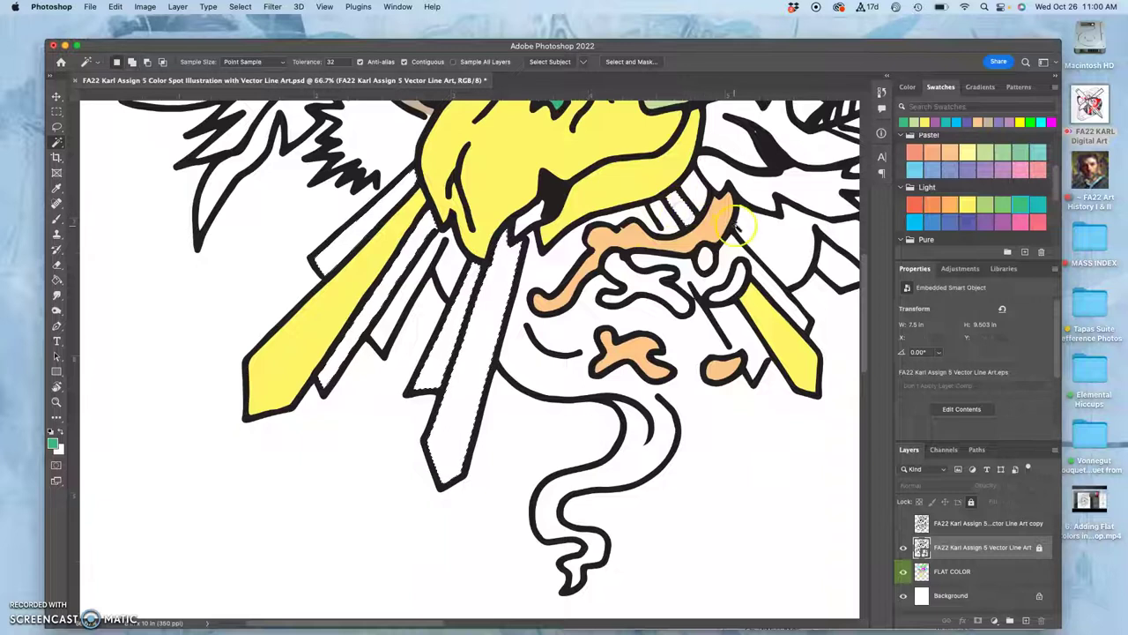
- Add the white shards below the right-hand feathers to the selection, undoing one stray pick
scroll(736, 228, "right", 5)
scroll(736, 227, "up", 2)
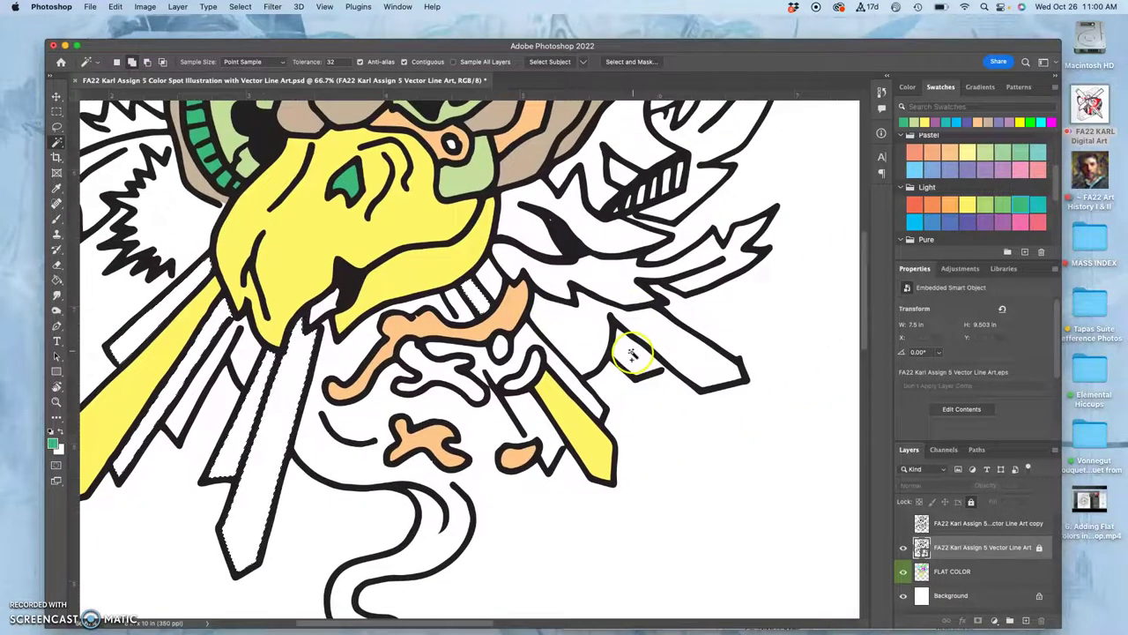
left_click(632, 354, "shift")
key("super+z")
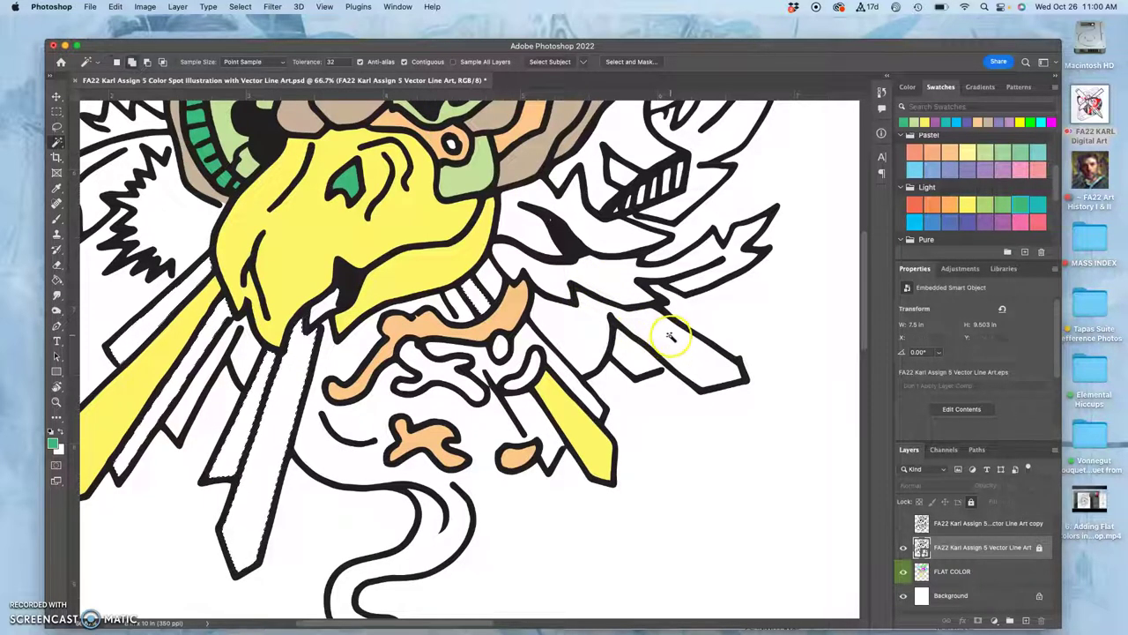
left_click(670, 337, "shift")
left_click_drag(525, 310, 657, 366)
left_click_drag(484, 331, 636, 508)
left_click_drag(550, 336, 552, 348)
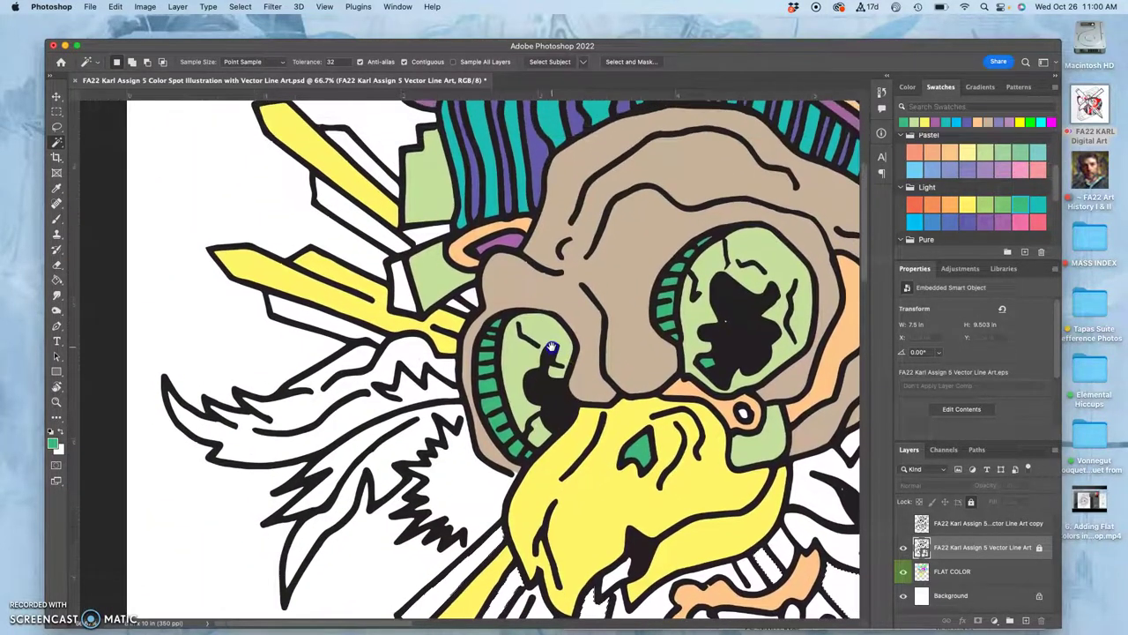
- Add the white shards and small gaps around the yellow shards left of the skull to the selection
left_click(335, 325, "shift")
left_click(354, 150, "shift")
left_click(465, 294, "shift")
left_click(458, 346, "shift")
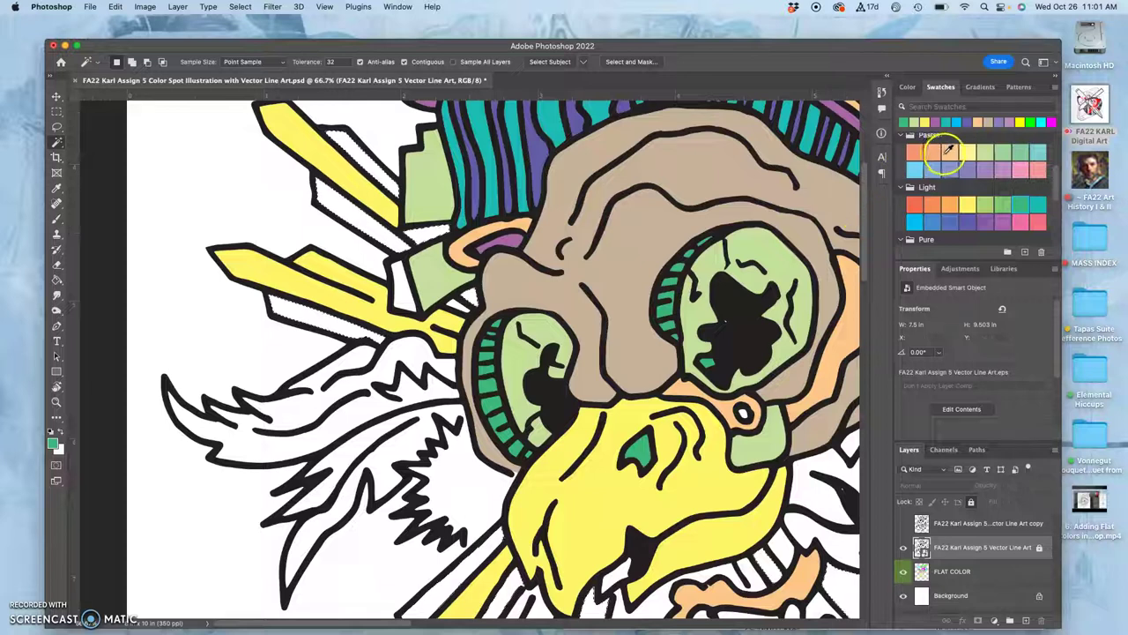
- Fill all the selected shards with a pastel orange swatch on the FLAT COLOR layer using the Paint Bucket
left_click(934, 153)
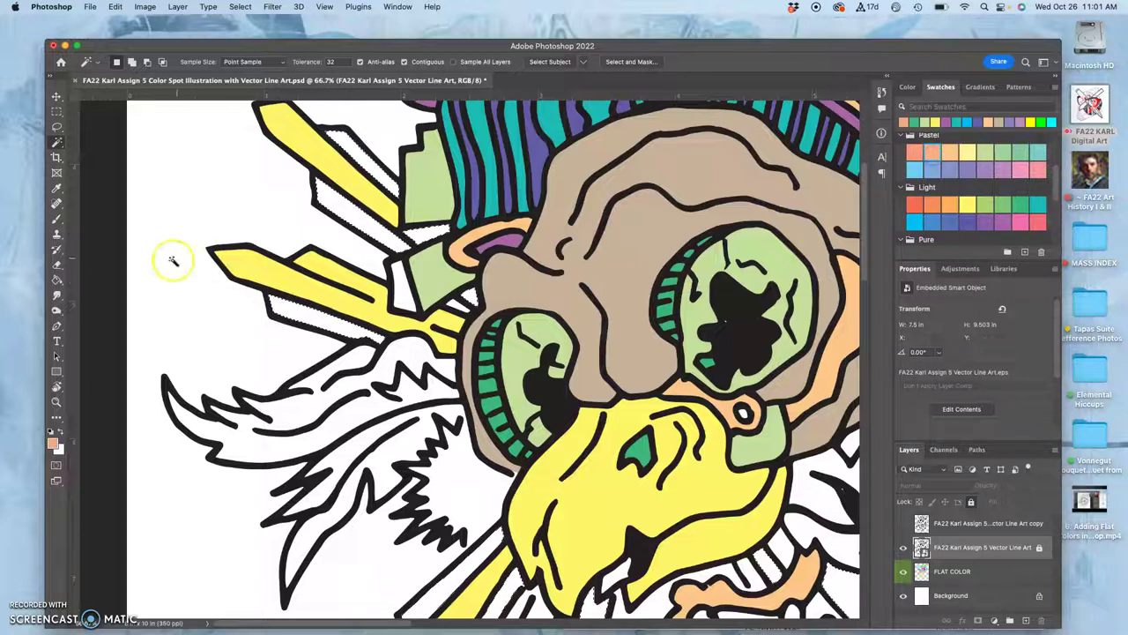
left_click(56, 279)
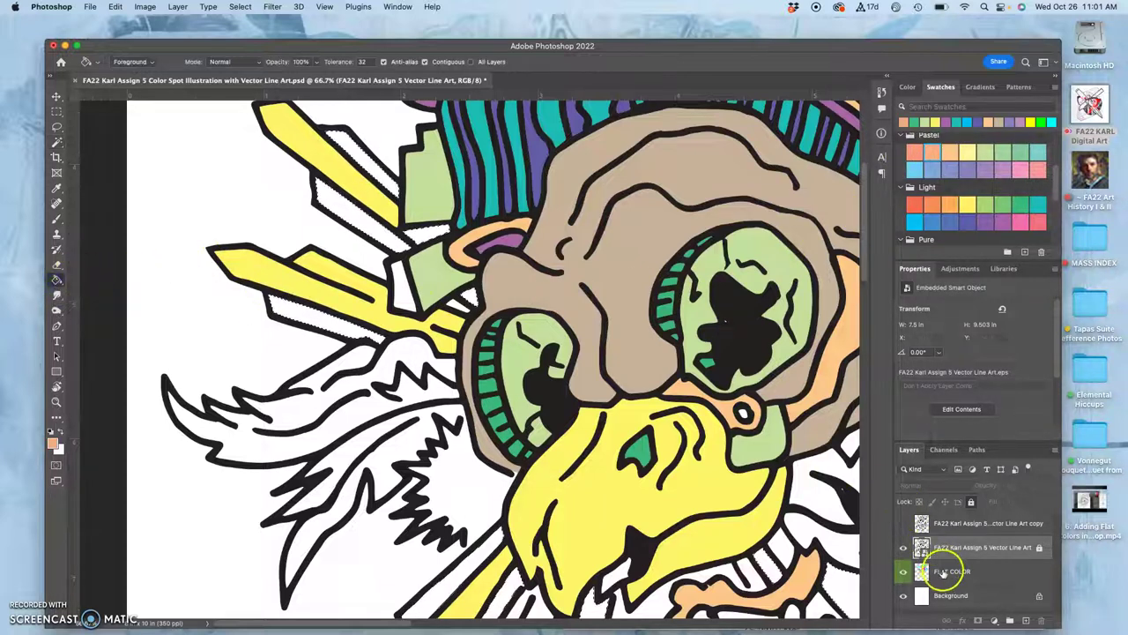
left_click(942, 571)
left_click(356, 151)
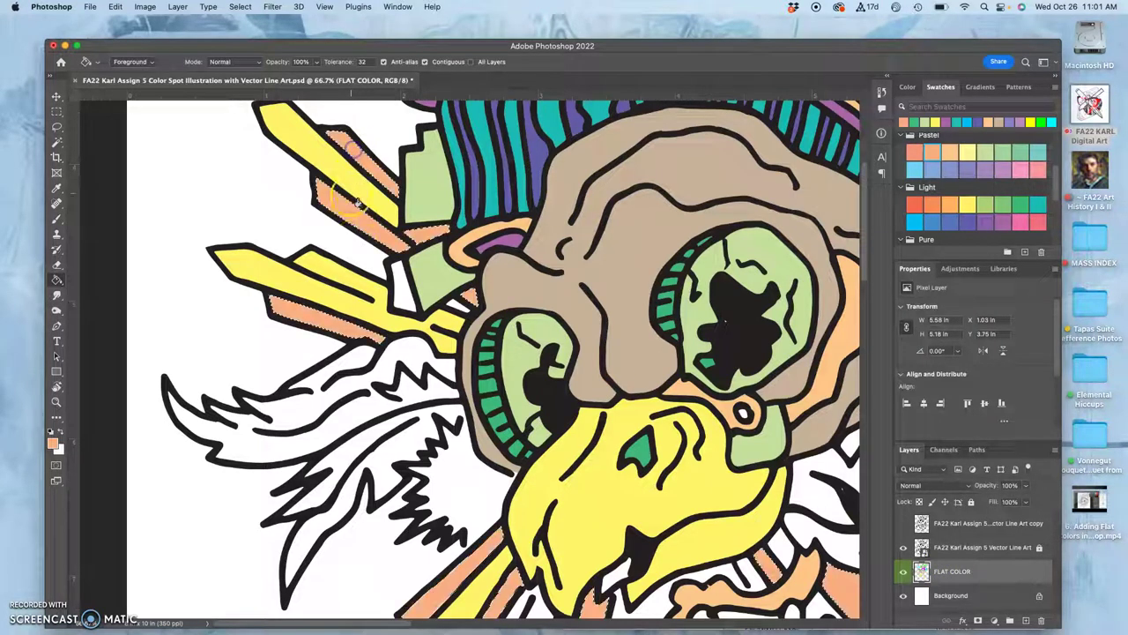
key("super+minus")
key("super+minus")
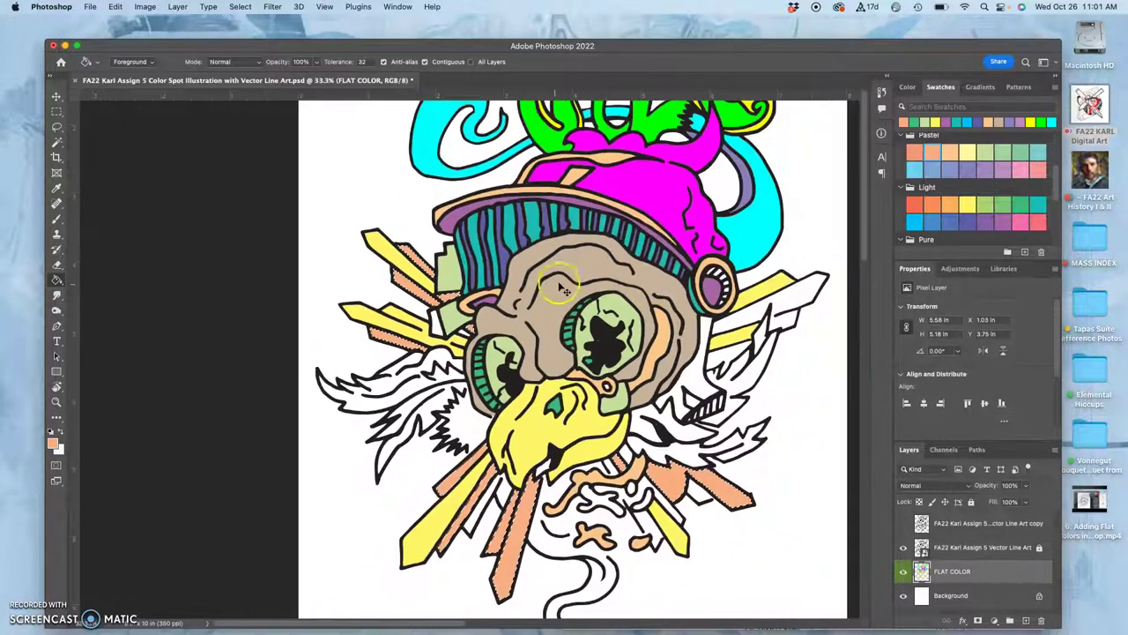
- Toggle the vector line art off and on, then show the line art copy layer in its place and make it active
left_click(903, 547)
left_click(902, 547)
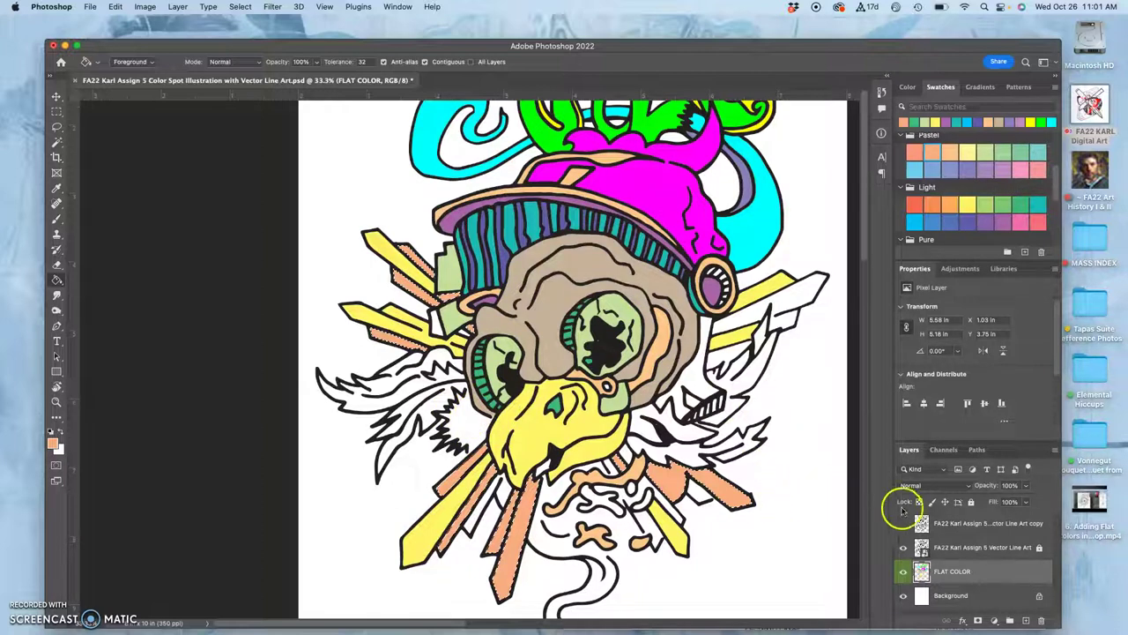
left_click(936, 524)
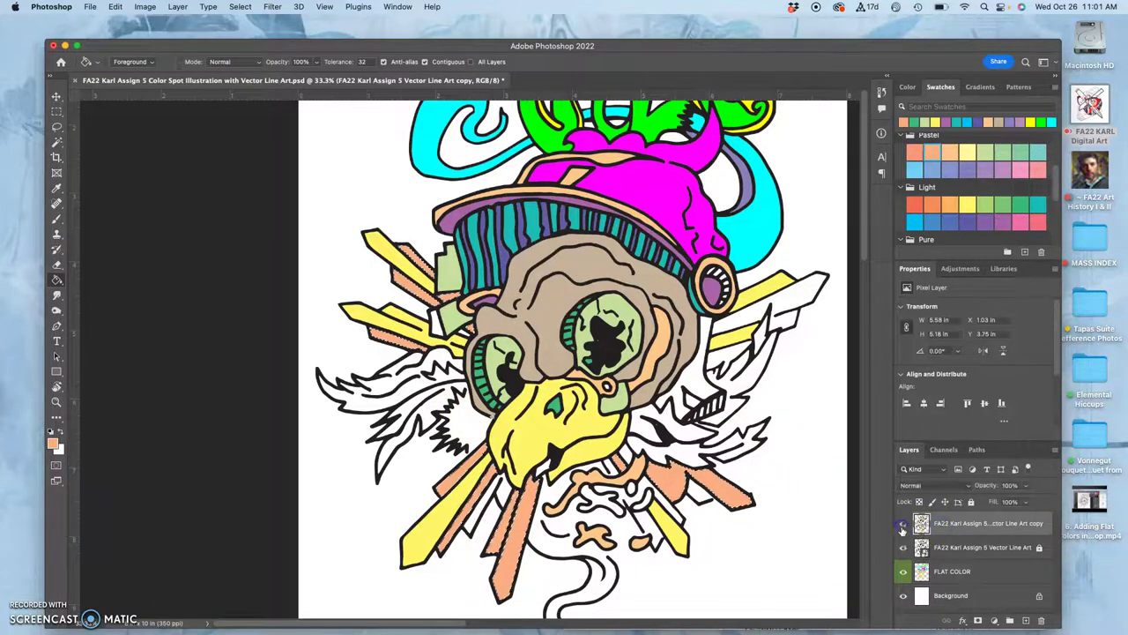
left_click(902, 522)
left_click(903, 546)
- Deselect and brush light blue over the two outline gaps of the spiky feather area left of the beak on the line art copy
key("super+=")
key("super+=")
key("super+=")
key("super+=")
left_click_drag(571, 406, 594, 82)
left_click_drag(540, 353, 566, 313)
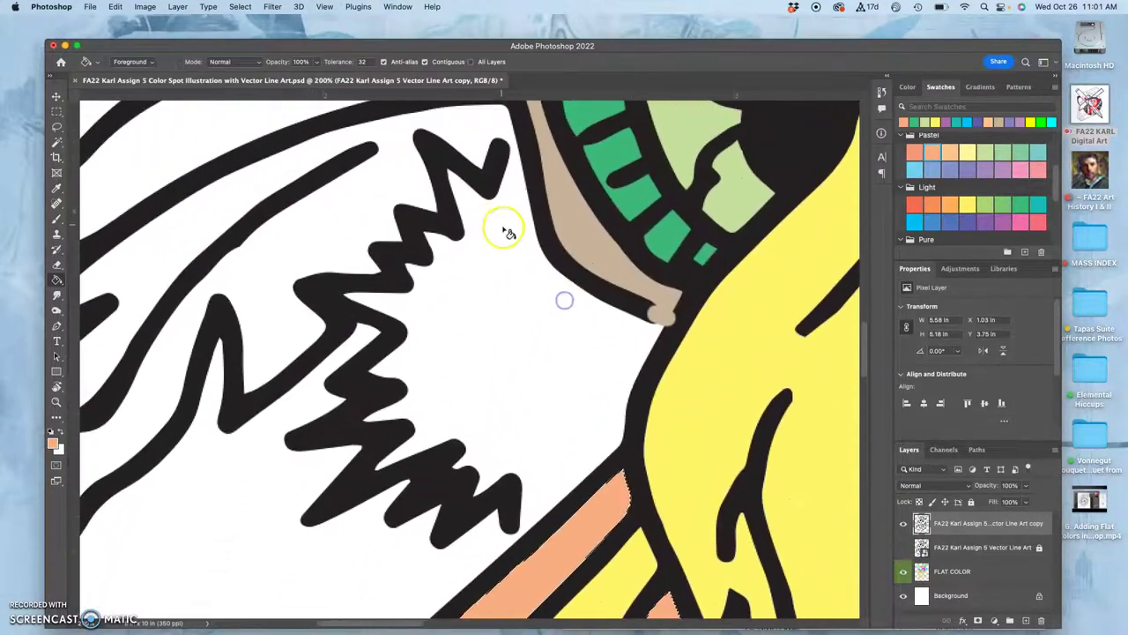
left_click(931, 223)
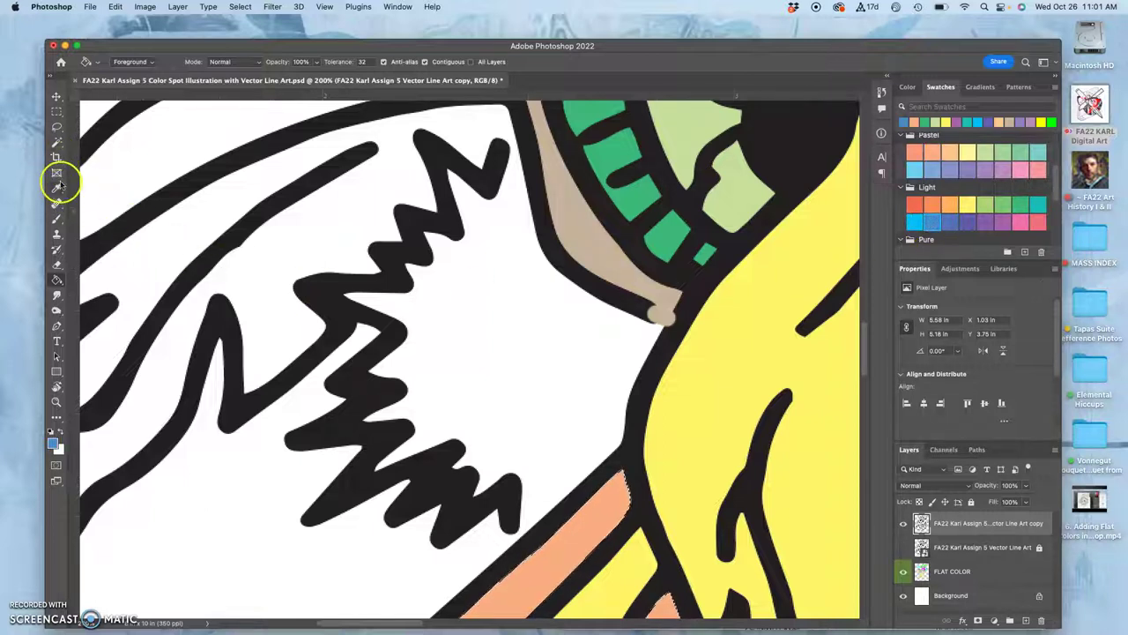
left_click(57, 218)
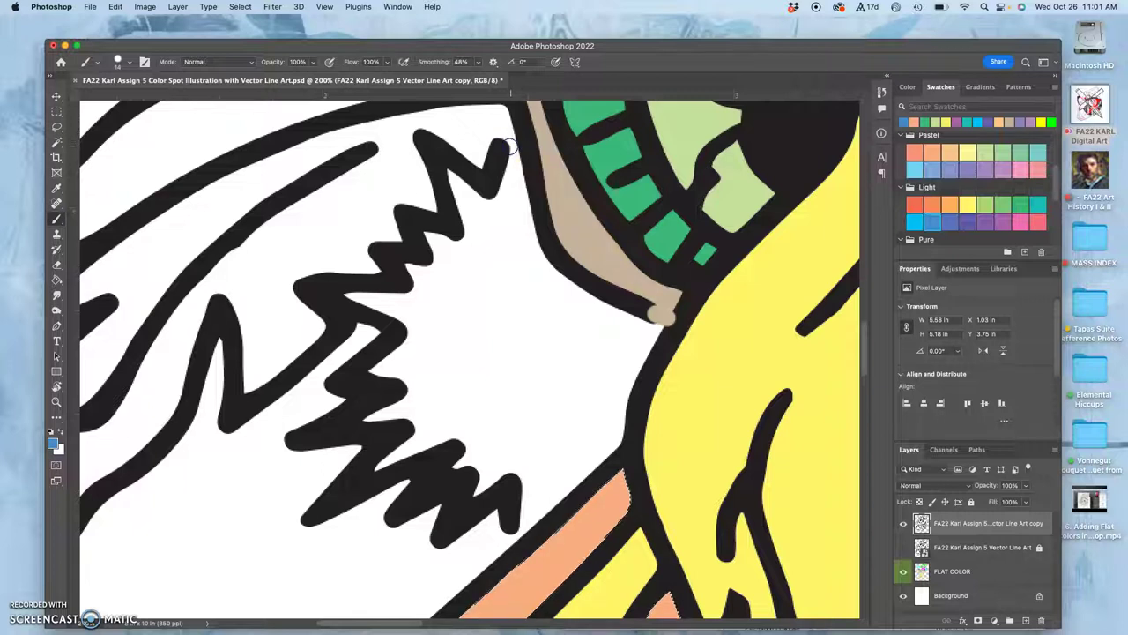
key("super+d")
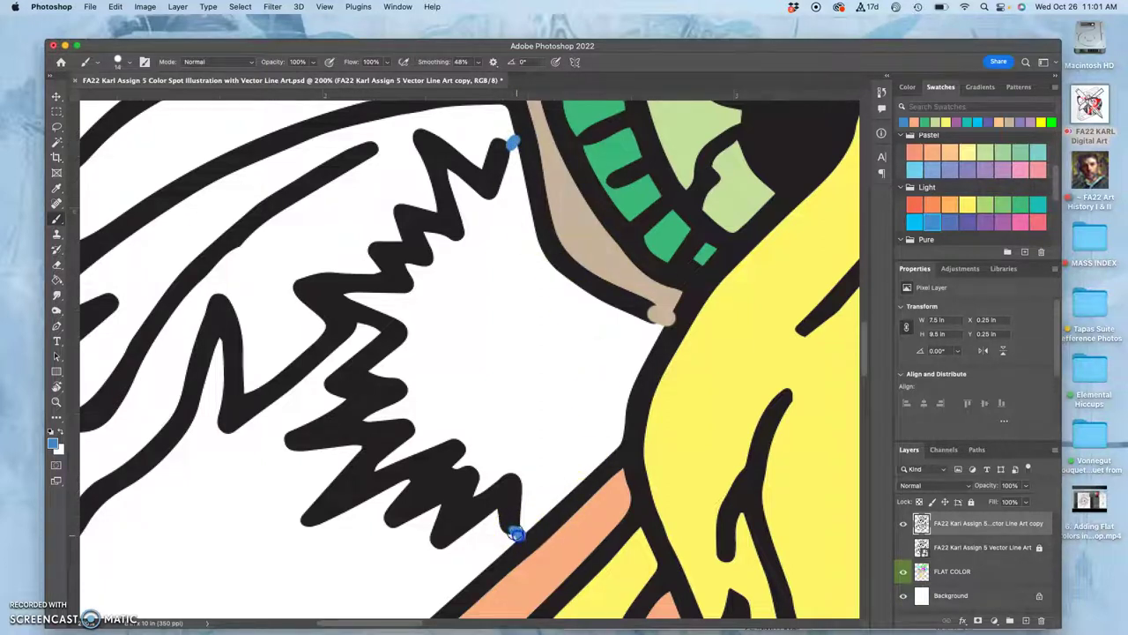
- Magic Wand the closed spiky area left of the beak and fill it with the light blue on the FLAT COLOR layer
left_click(60, 143)
left_click(549, 329)
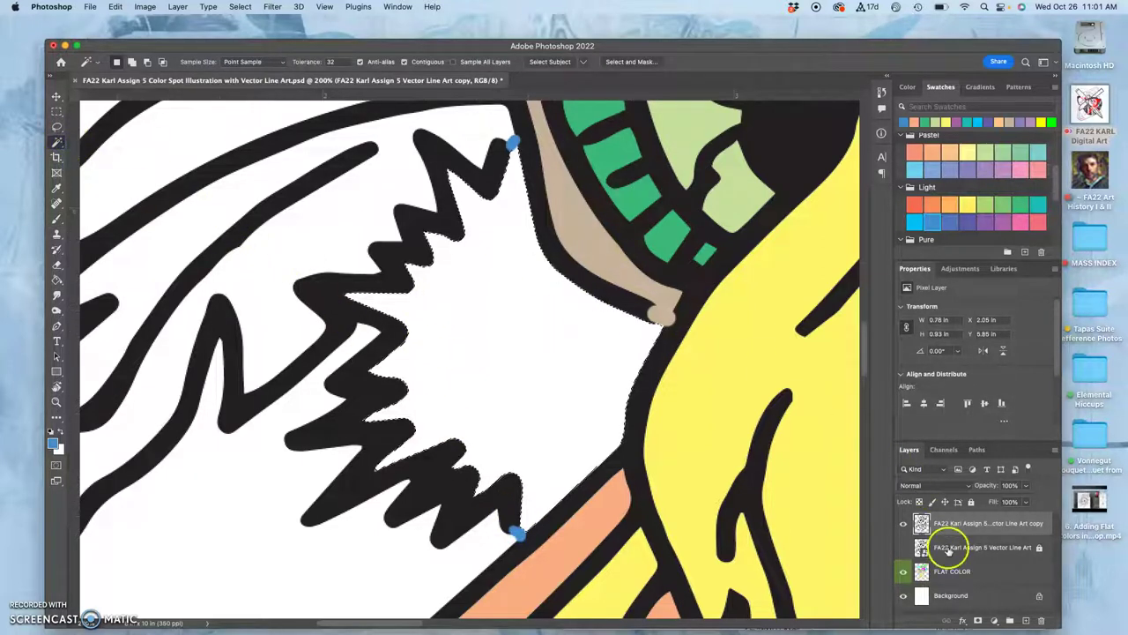
left_click(950, 572)
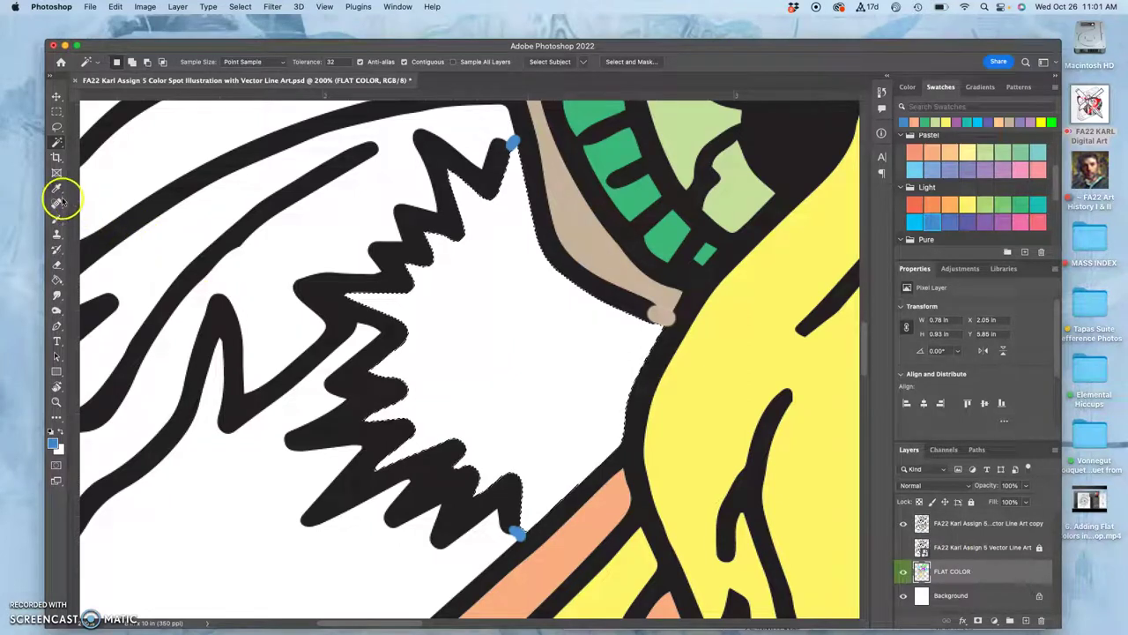
left_click(57, 280)
left_click(486, 307)
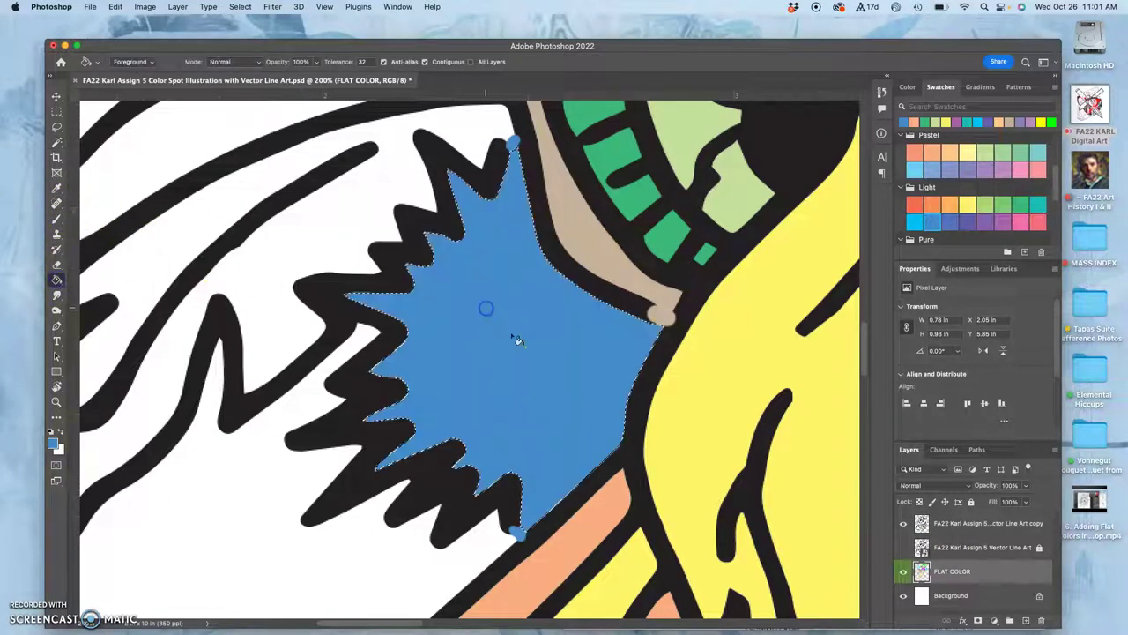
key("super+minus")
key("super+minus")
key("super+minus")
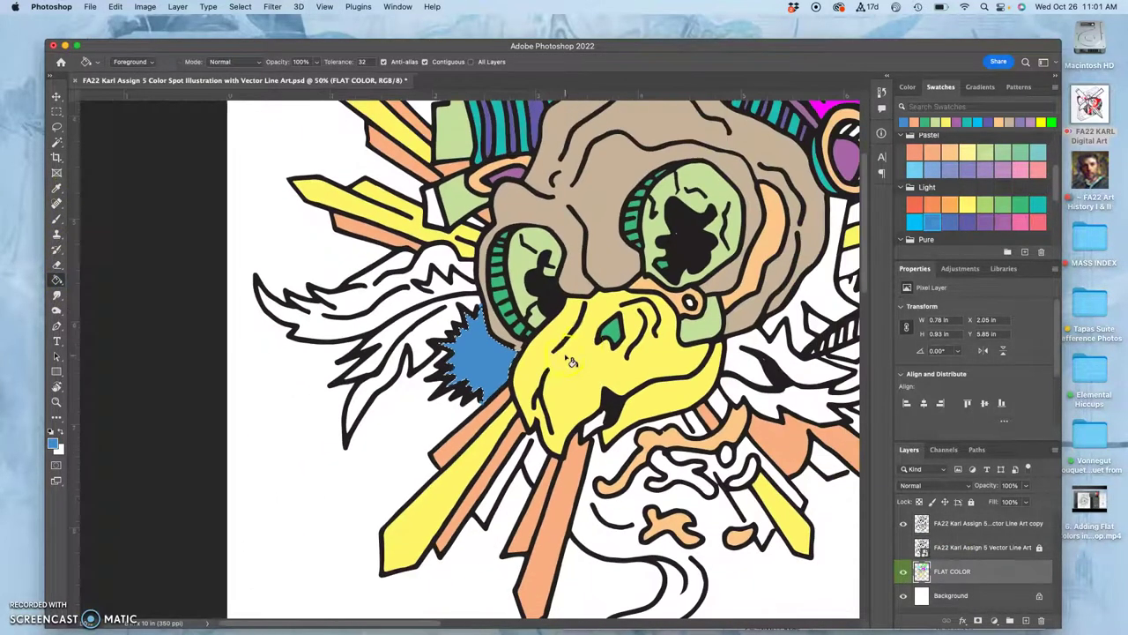
- Choose RGB cyan and brush over the outline gaps of the curling tail and the small shard below the beak on the line art copy
left_click_drag(600, 341, 356, 340)
left_click_drag(545, 339, 565, 276)
key("super+equal")
key("super+minus")
key("super+minus")
key("super+minus")
key("super+minus")
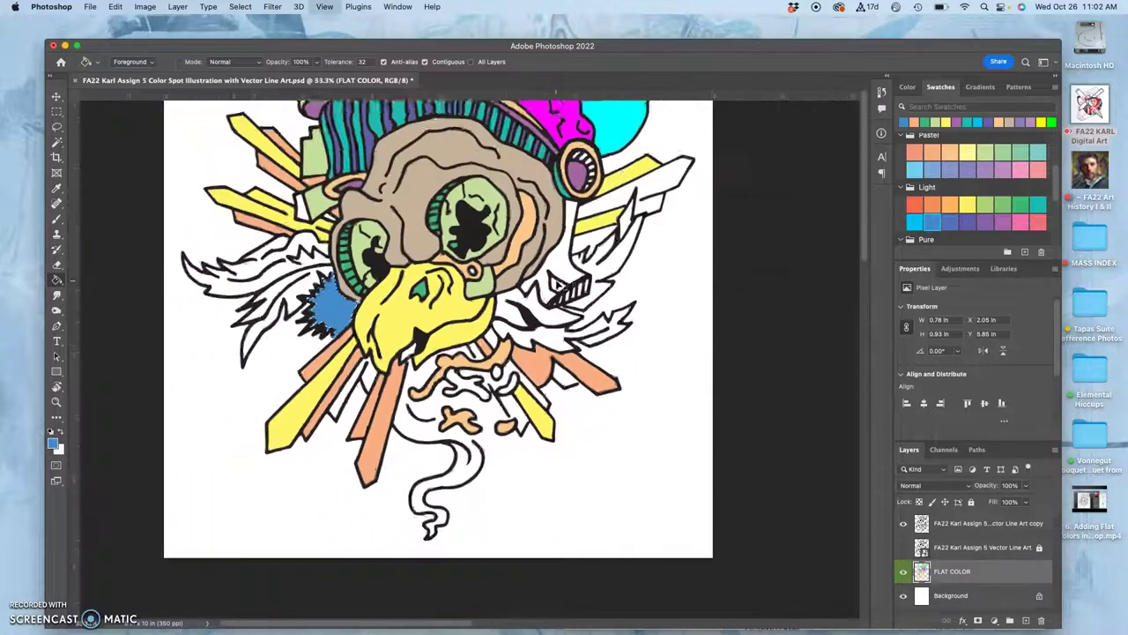
key("super+equal")
key("super+equal")
key("super+equal")
key("super+equal")
key("super+equal")
left_click_drag(516, 327, 500, 158)
scroll(499, 157, "down", 5)
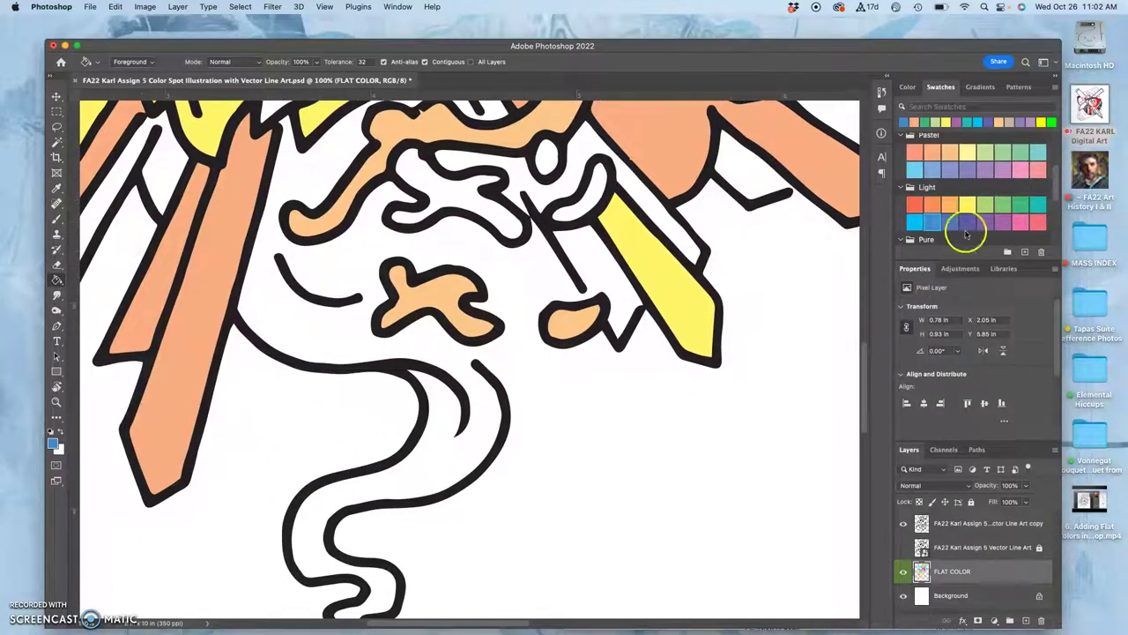
scroll(1055, 183, "up", 5)
left_click(967, 159)
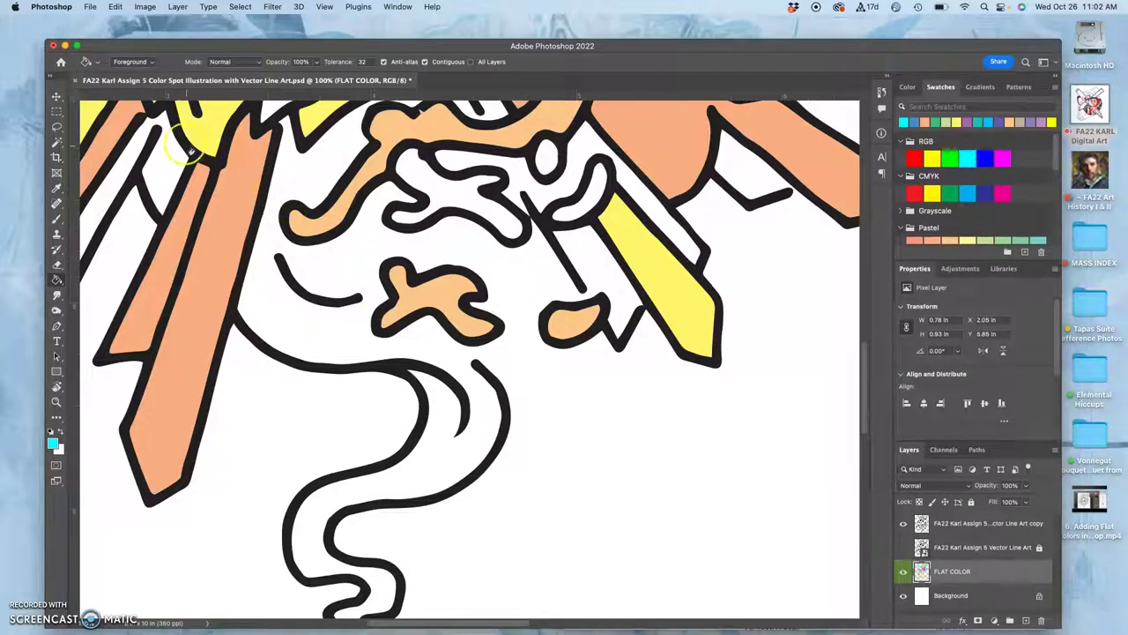
left_click(56, 219)
left_click(939, 524)
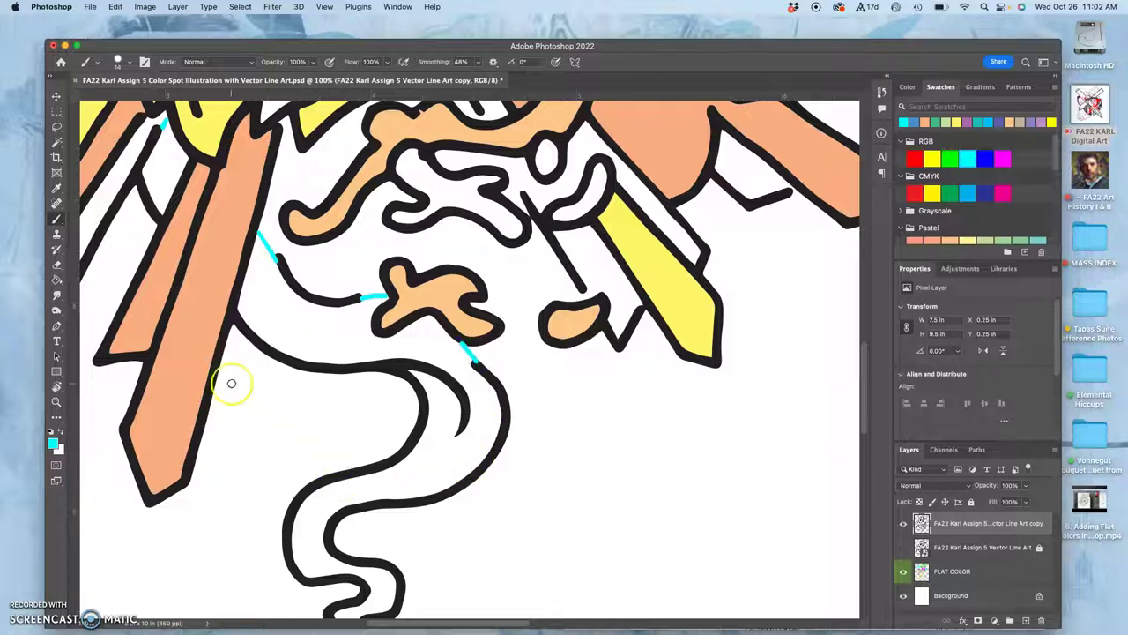
- Magic Wand the small white shard below the beak and the curling tail on the line art copy layer
left_click(56, 141)
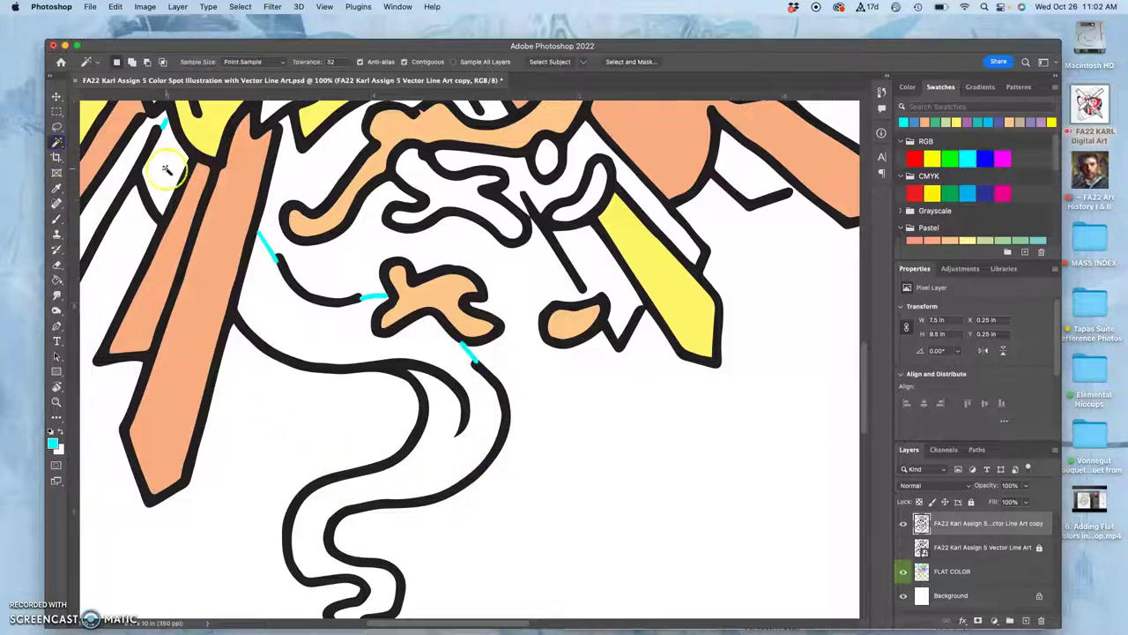
left_click(168, 168)
left_click(280, 300, "shift")
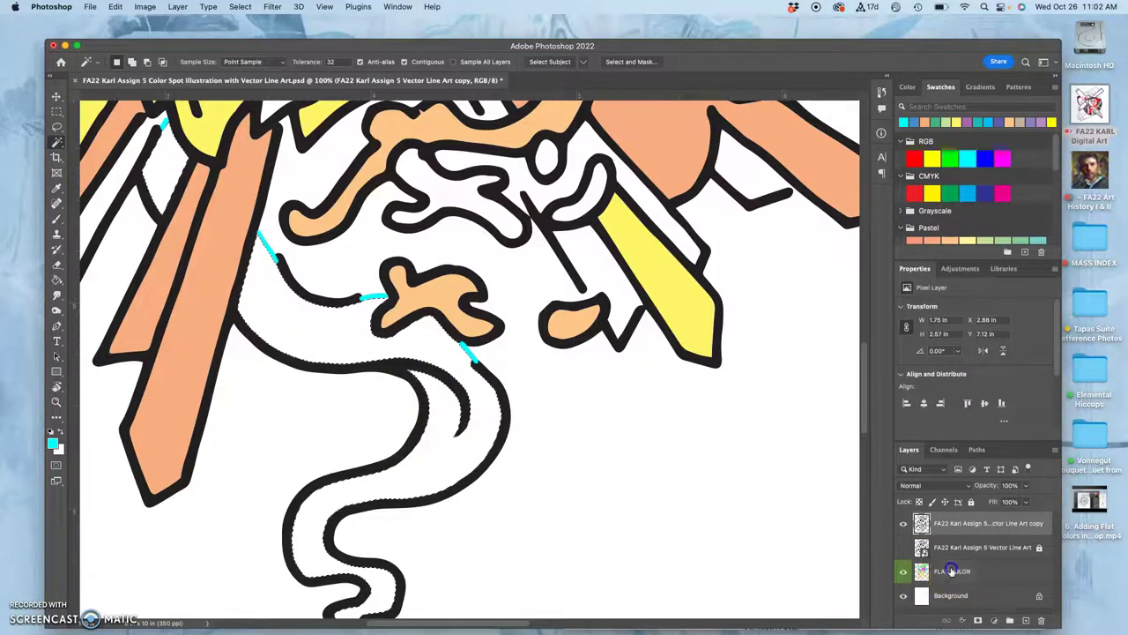
- Fill the selected curling tail and small shard below the beak with cyan on the FLAT COLOR layer, hiding the line art copy
left_click(951, 571)
left_click(57, 280)
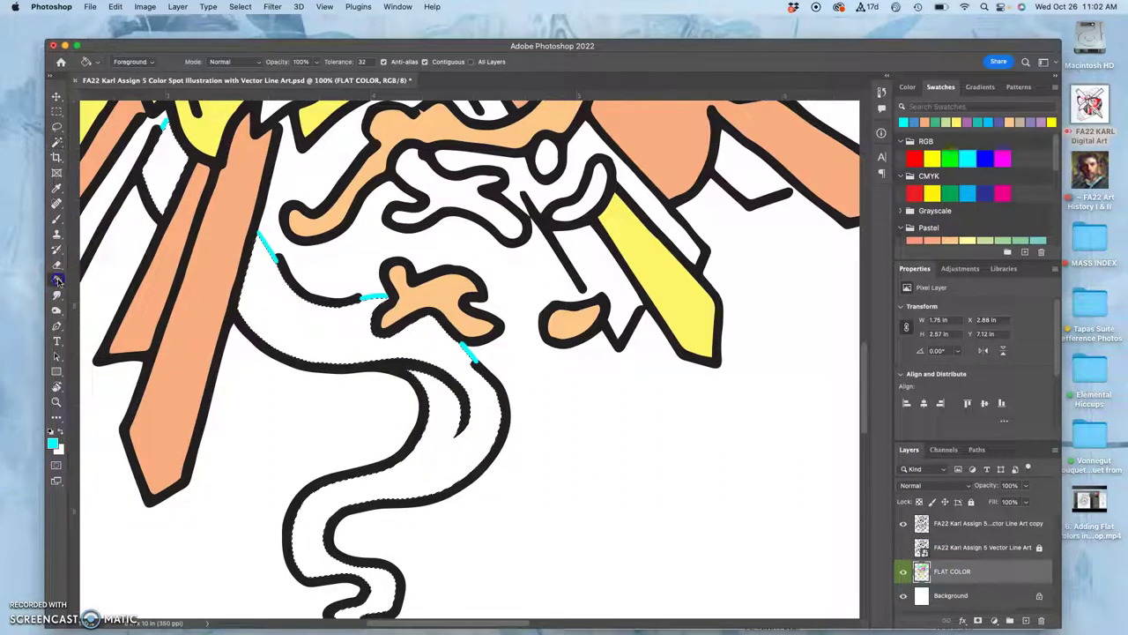
left_click(282, 306)
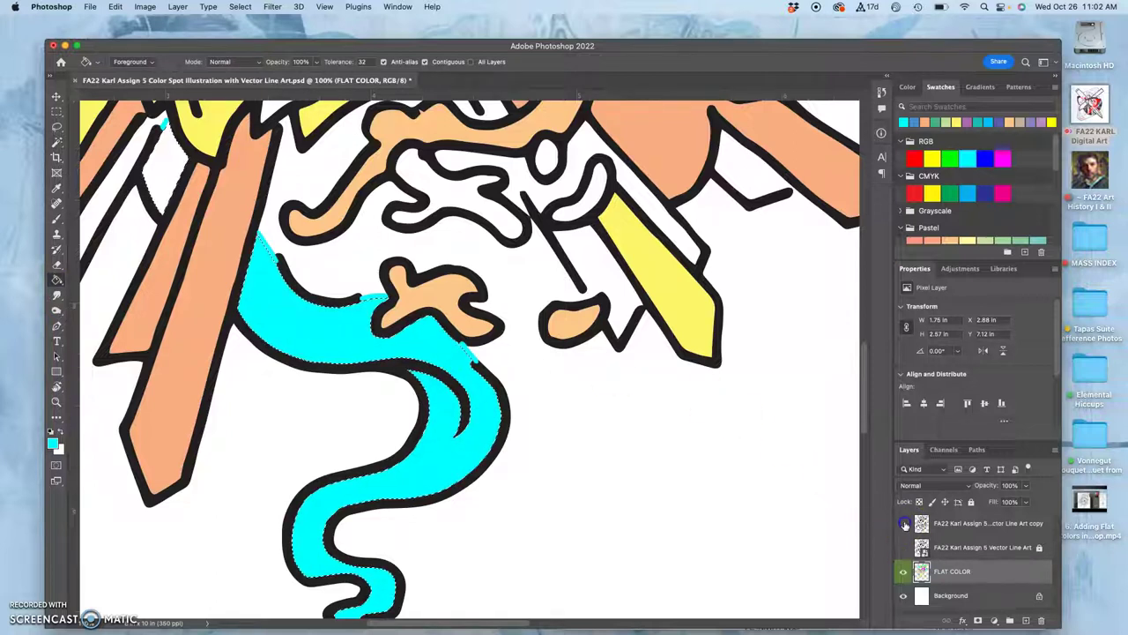
left_click(903, 523)
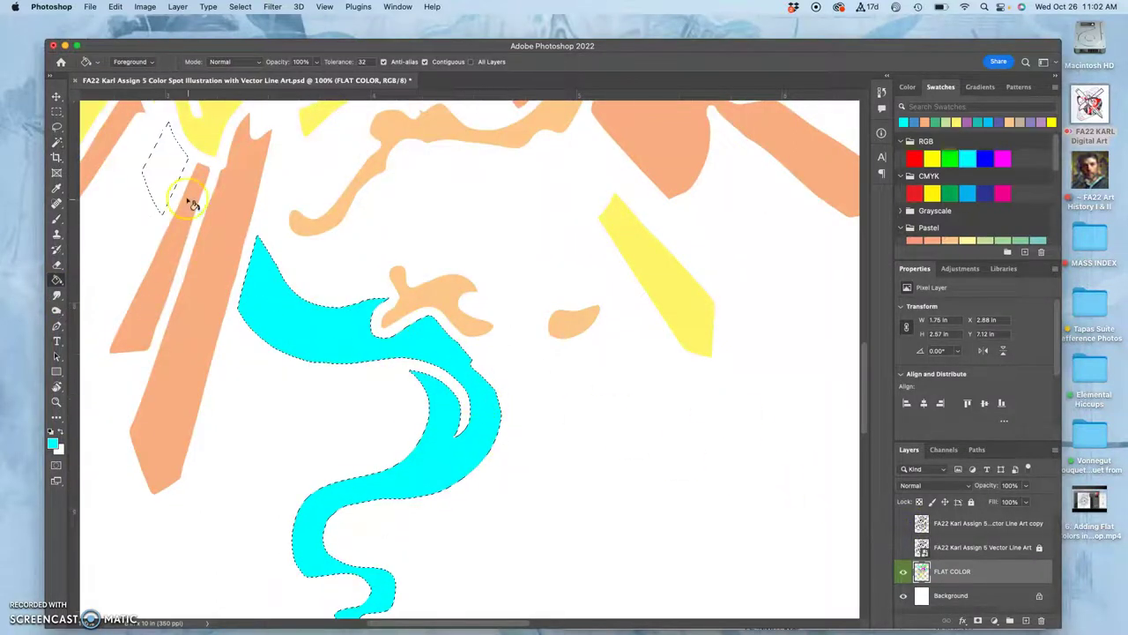
left_click(166, 180)
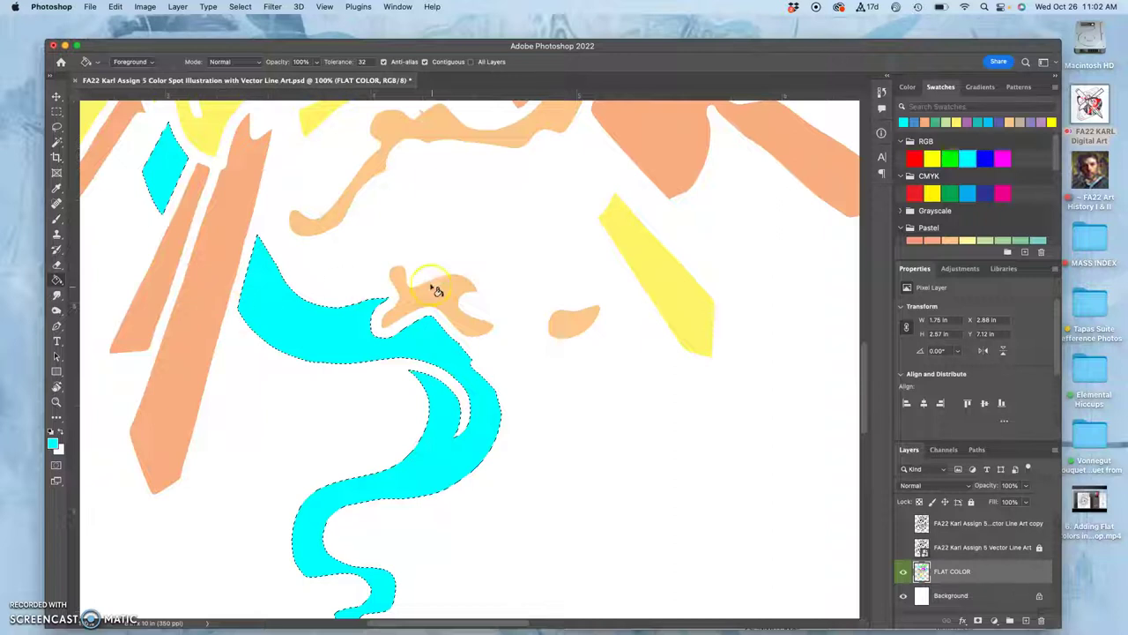
- Review the flat colours across the whole illustration without line art, and show the original vector line art layer again
key("super+minus")
key("super+minus")
key("super+minus")
key("super+minus")
key("super+minus")
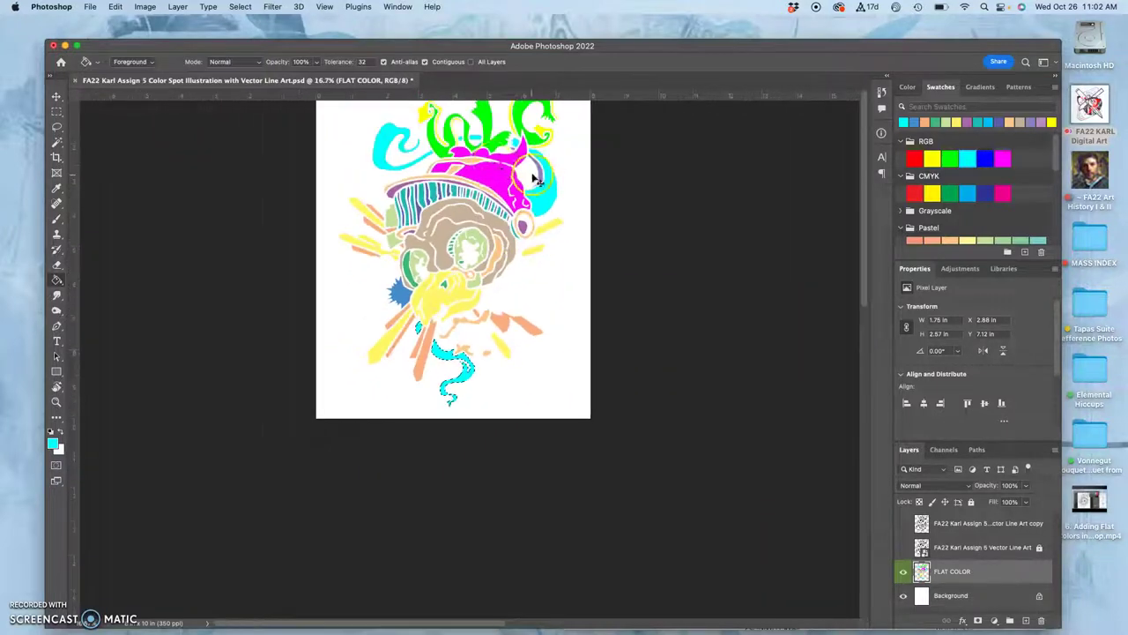
scroll(476, 357, "up", 6)
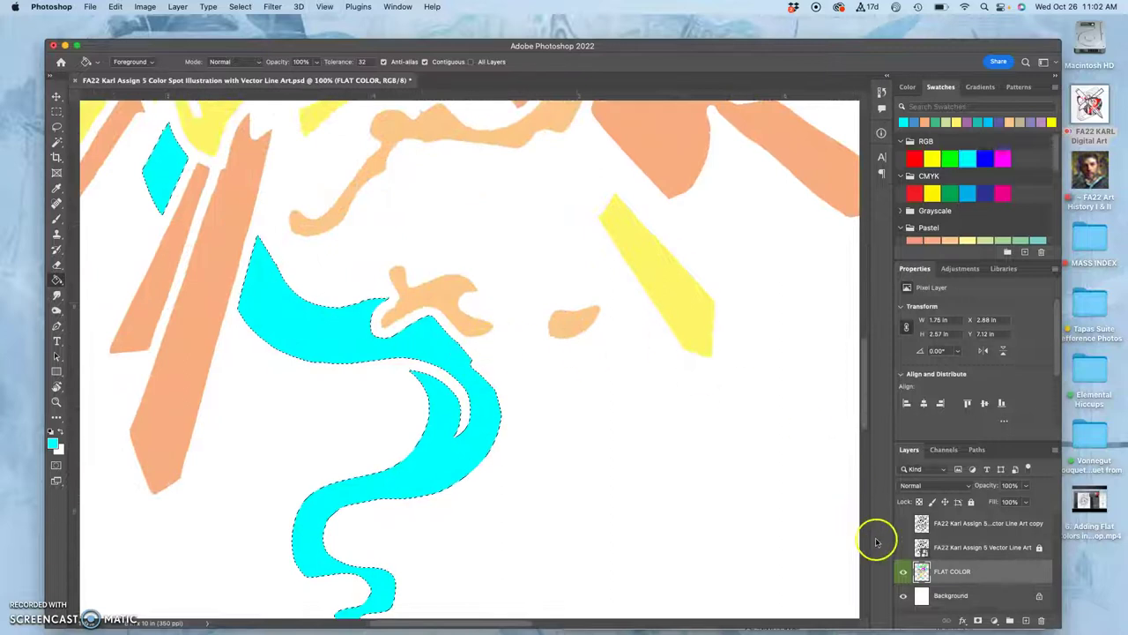
left_click(902, 547)
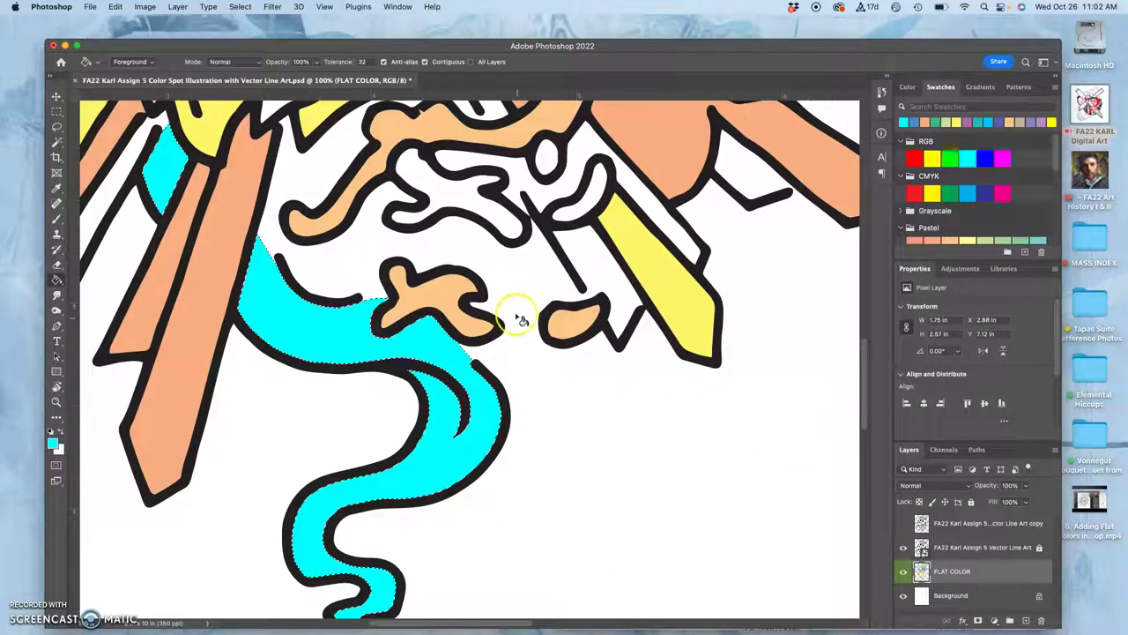
- Choose the pastel light orange and brush over the outline gaps of the shards right of the beak on the visible line art copy
left_click_drag(516, 262, 450, 437)
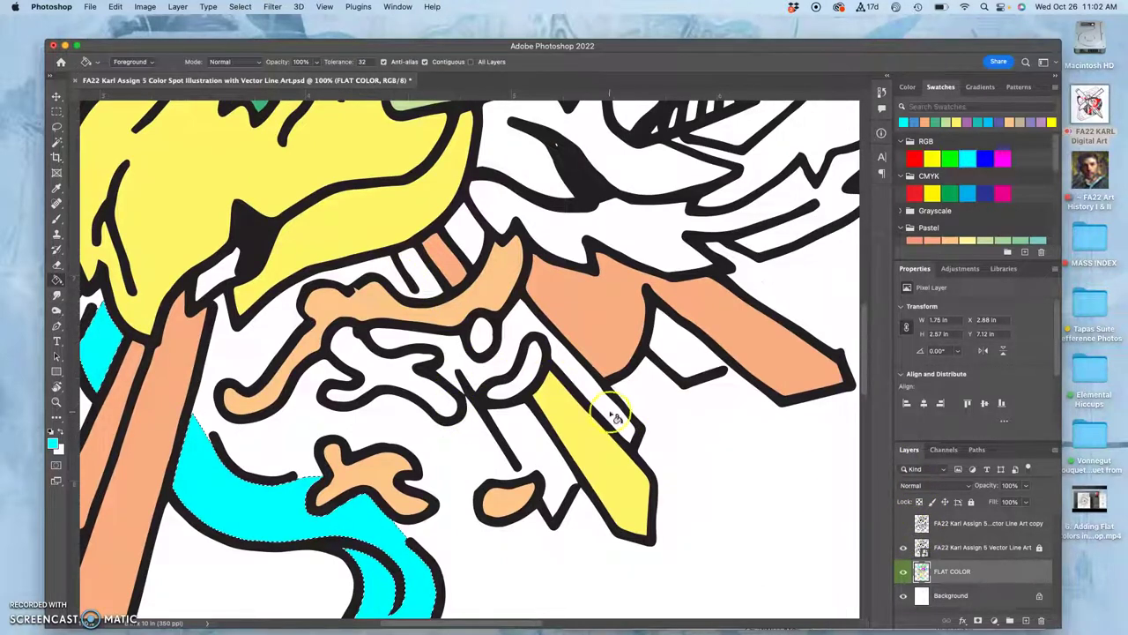
left_click(946, 524)
left_click(519, 327)
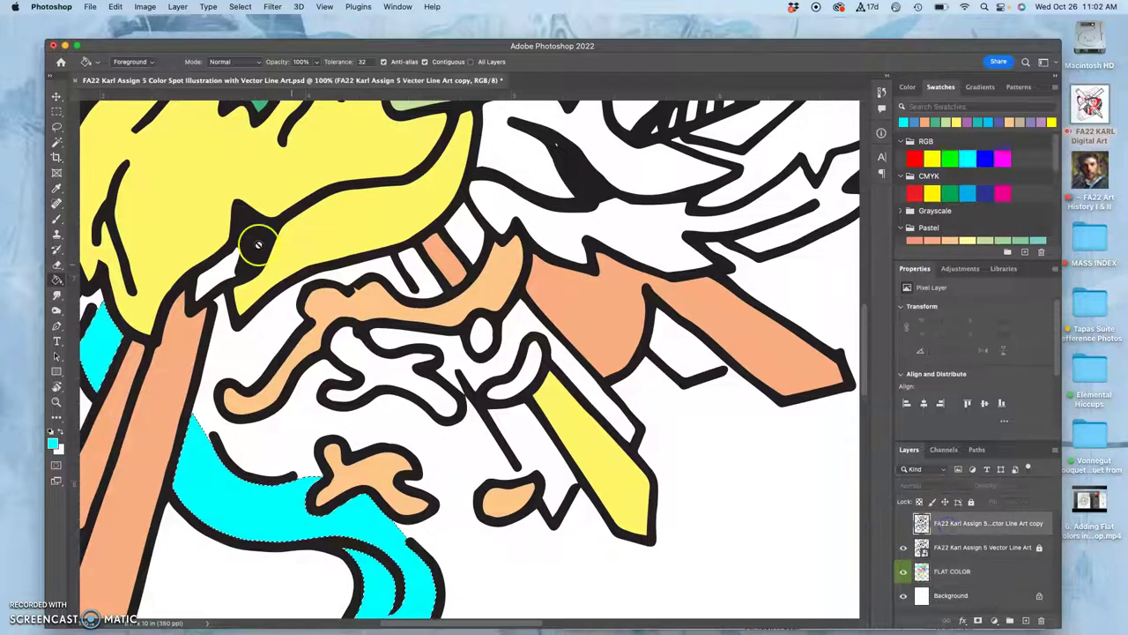
left_click(56, 219)
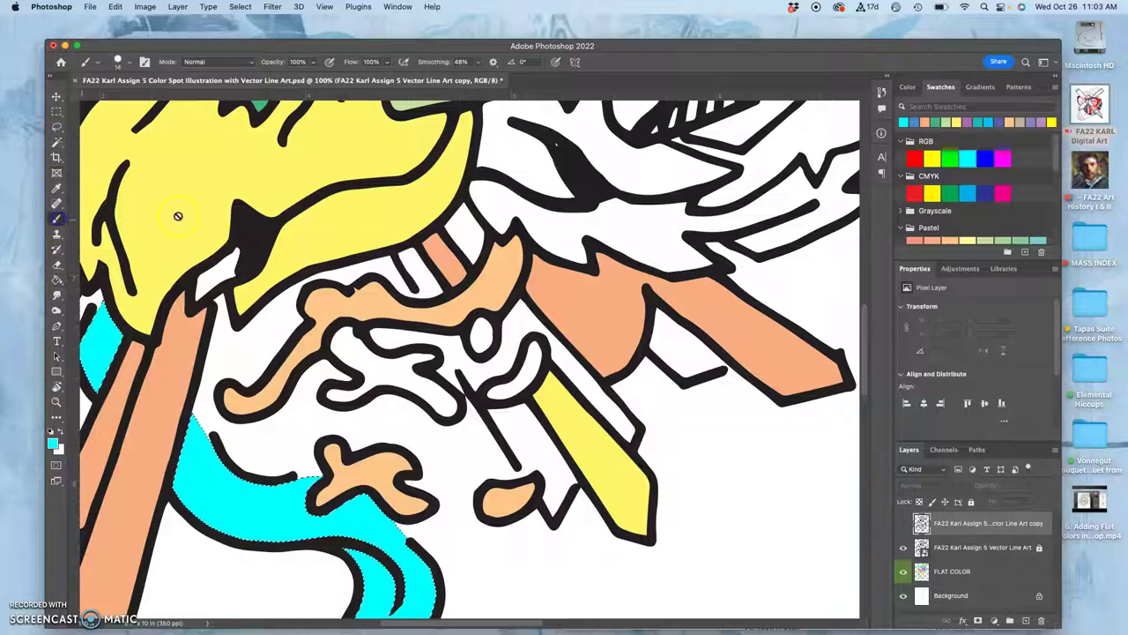
left_click(944, 241)
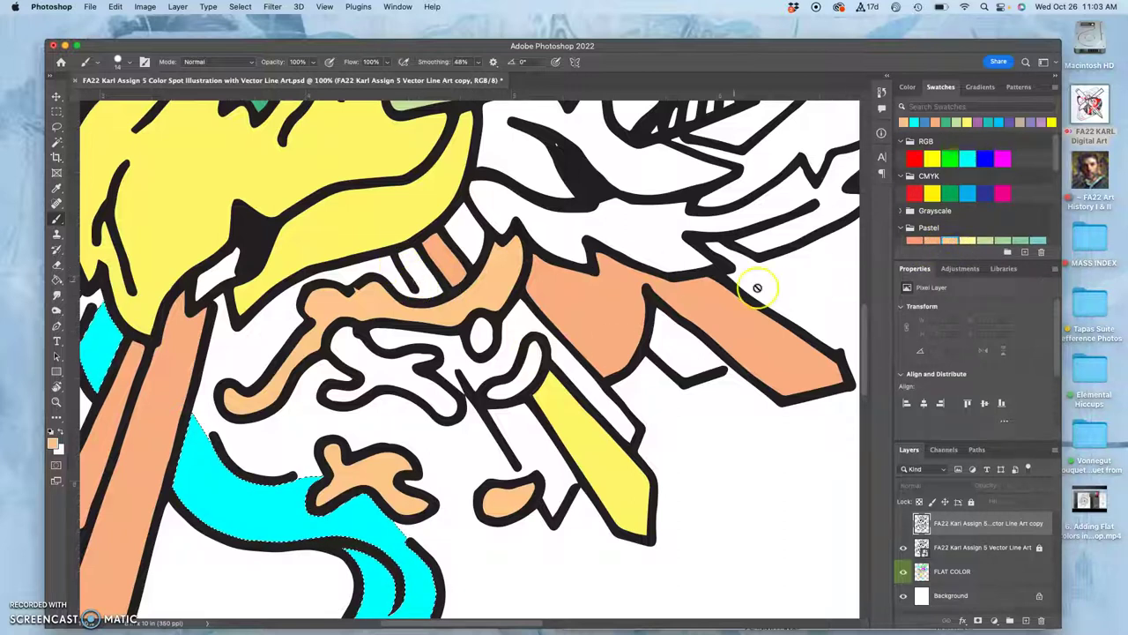
left_click(902, 522)
left_click_drag(468, 322, 489, 346)
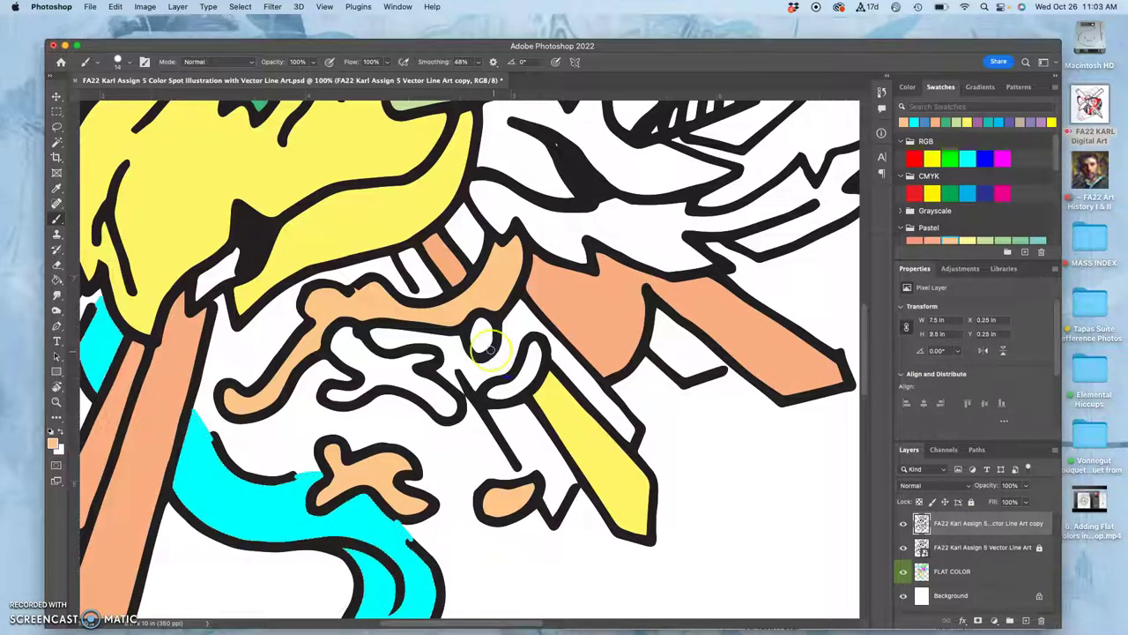
left_click(431, 340)
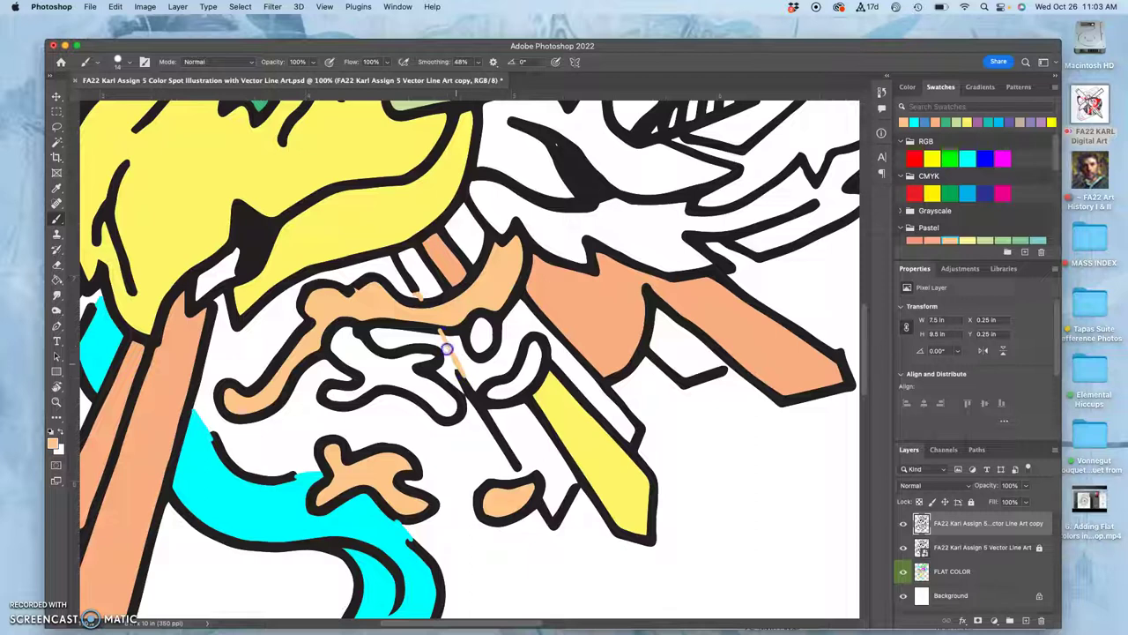
key("super+s")
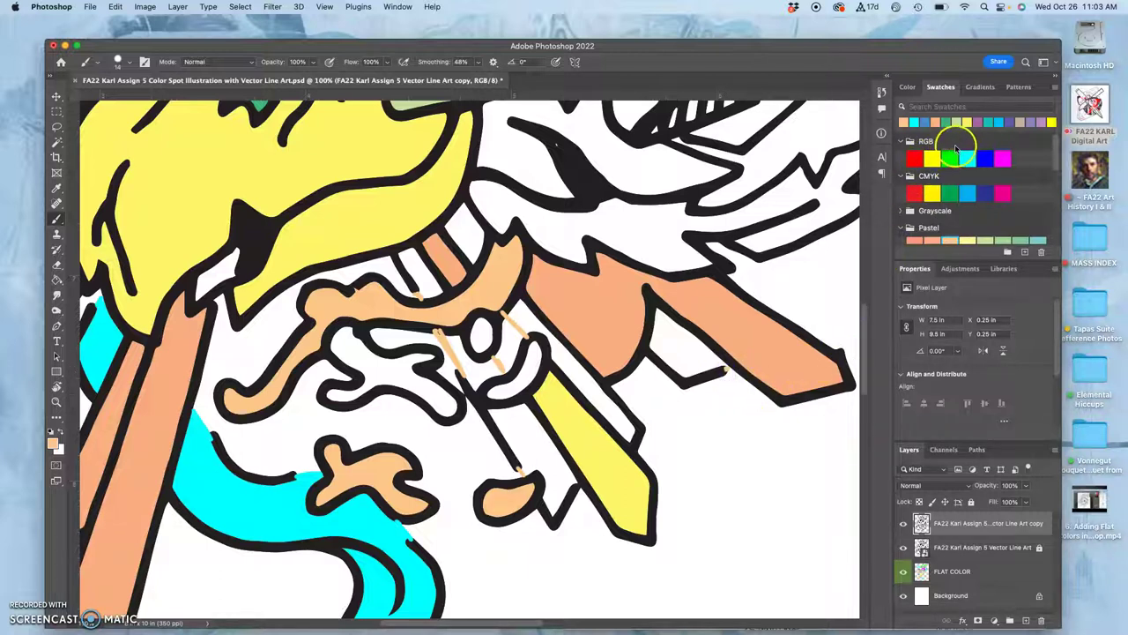
- Choose RGB red and Magic Wand the white shard areas right of the beak plus the white mouth area on the line art copy
left_click(914, 159)
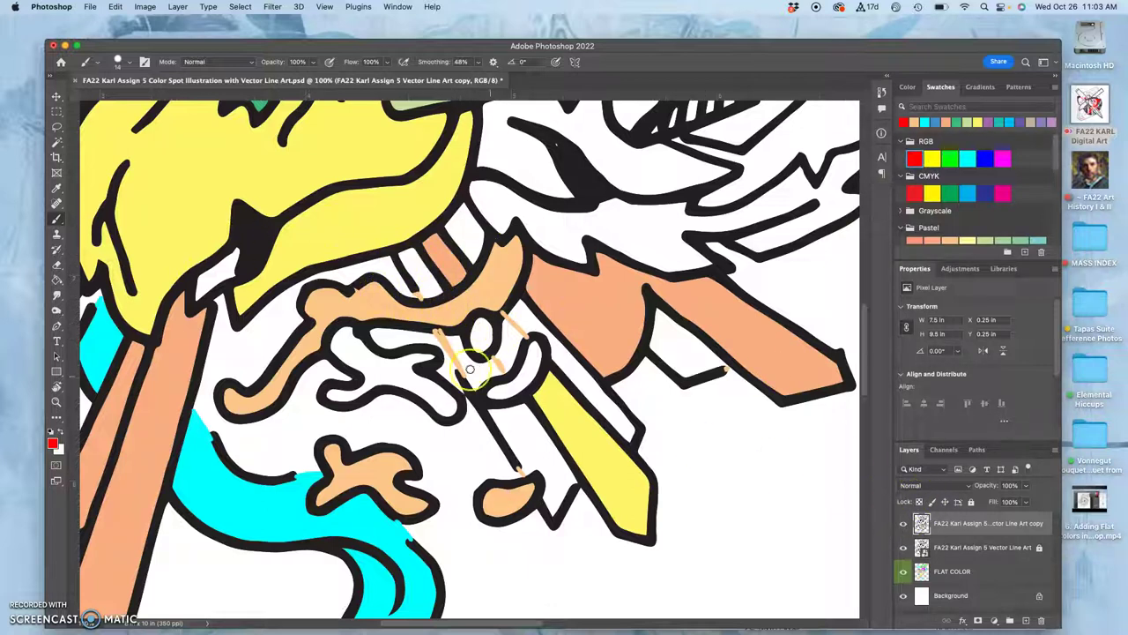
left_click(57, 143)
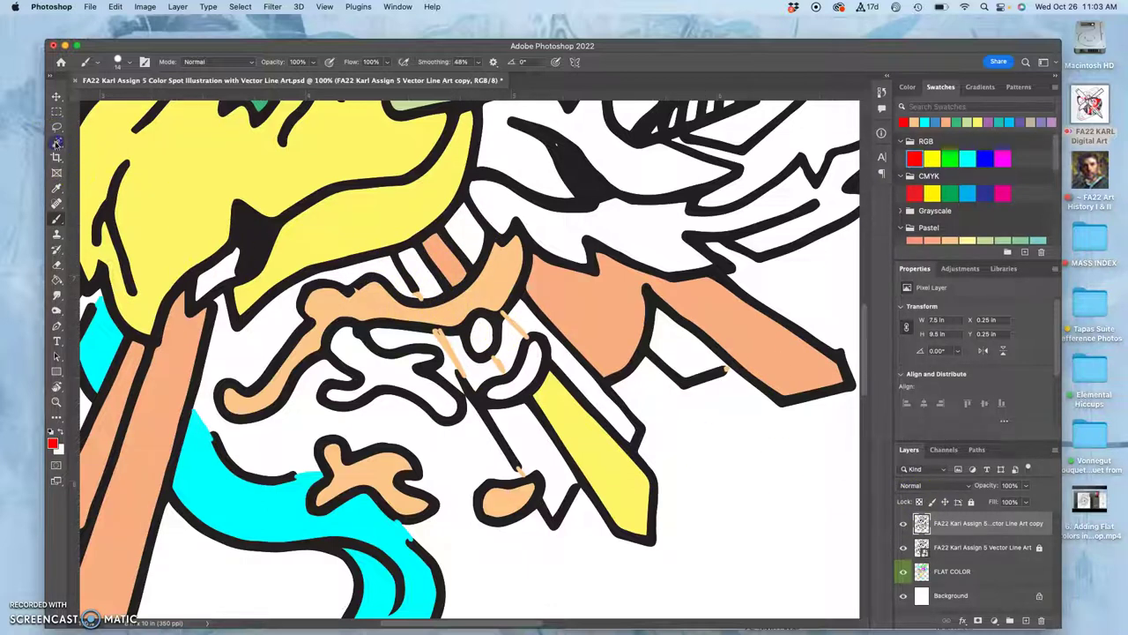
left_click(421, 274)
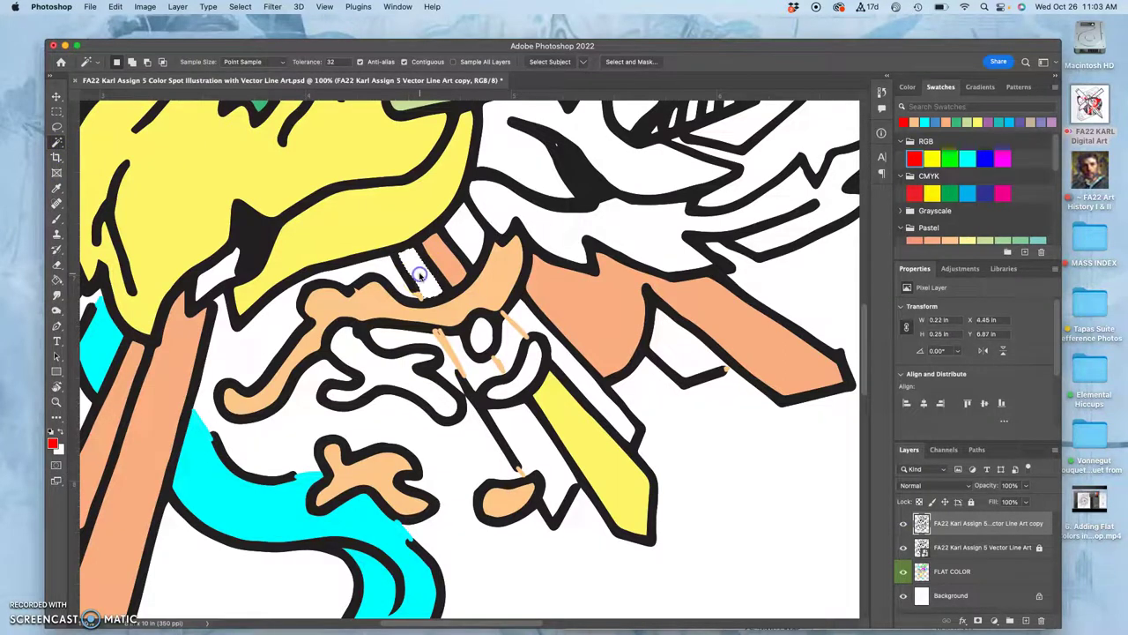
left_click(465, 239, "shift")
left_click(521, 315, "shift")
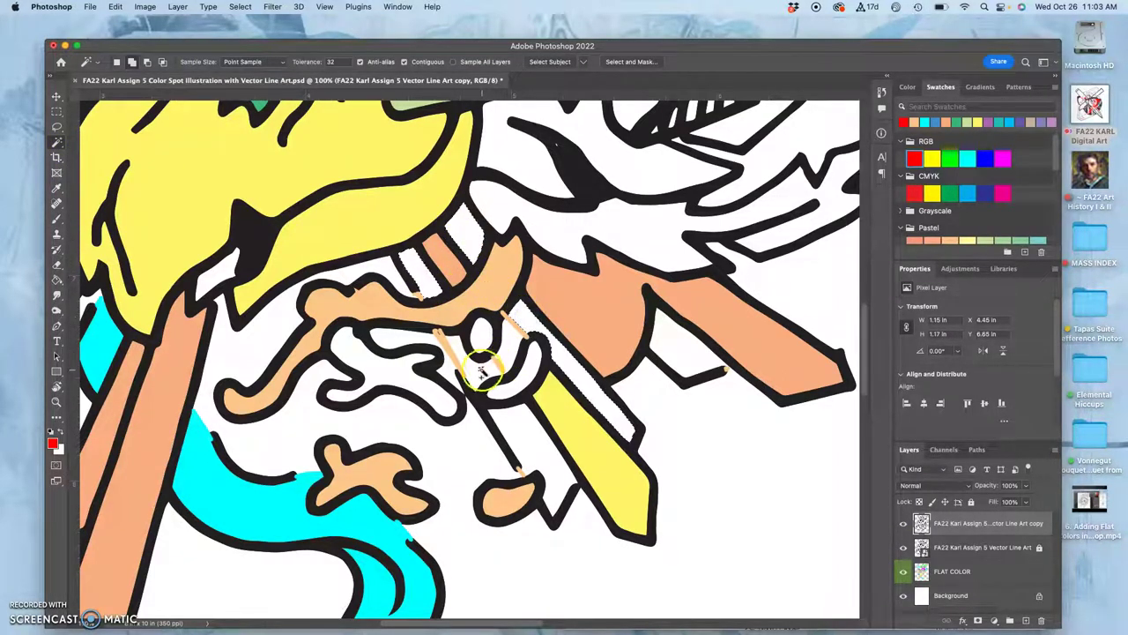
left_click(509, 429, "shift")
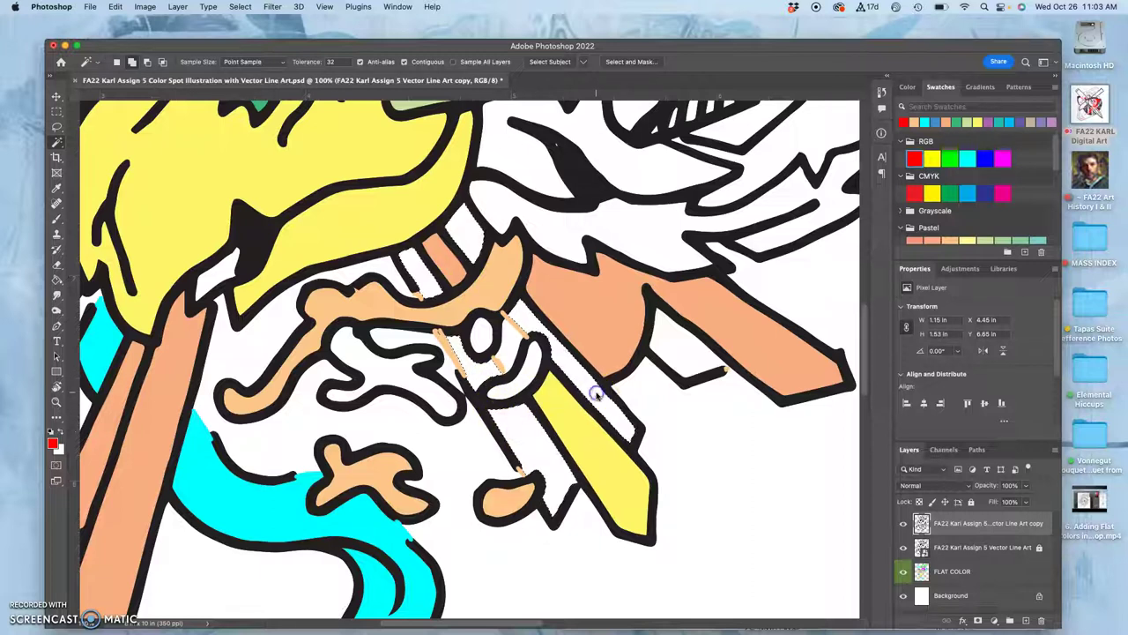
left_click(711, 356, "shift")
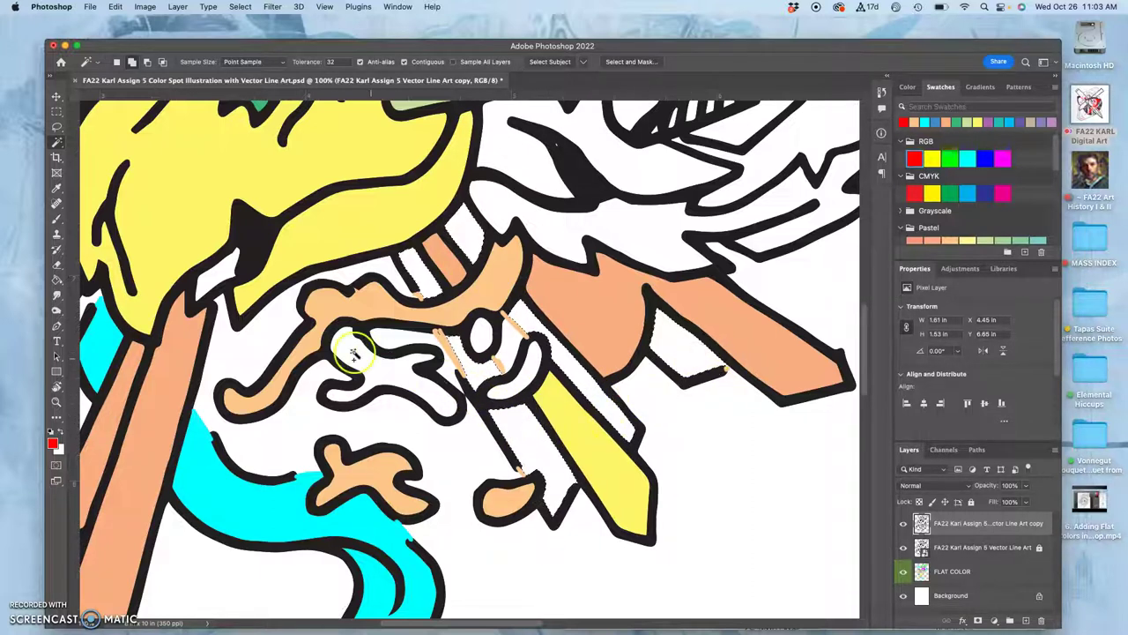
left_click(224, 273, "shift")
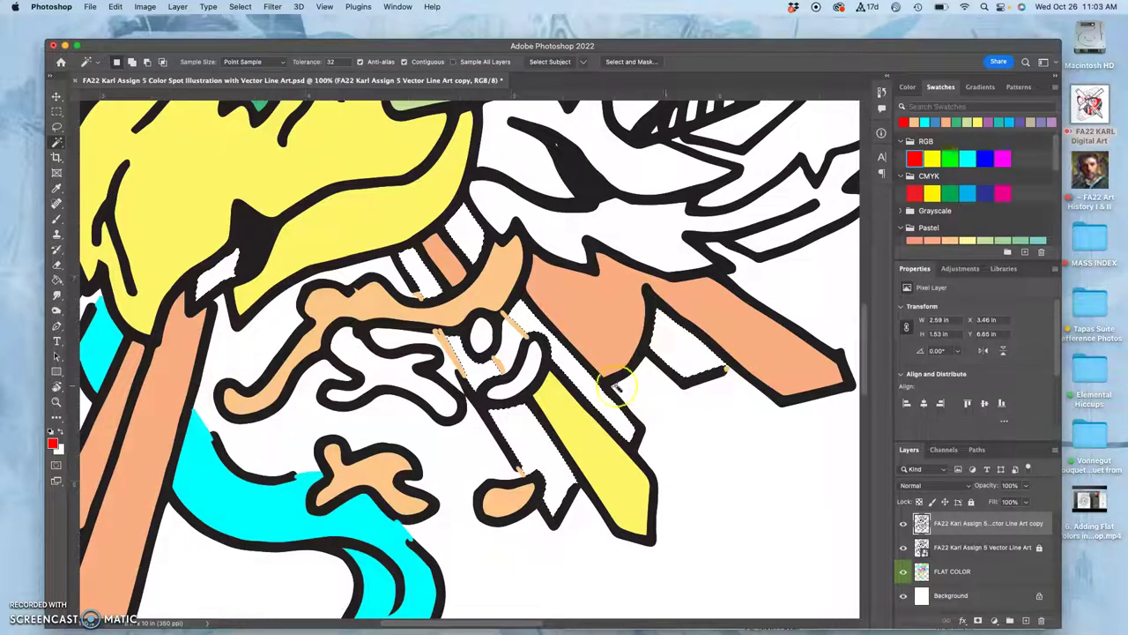
- Fill the selected shard and mouth areas with the red on the FLAT COLOR layer
left_click(56, 279)
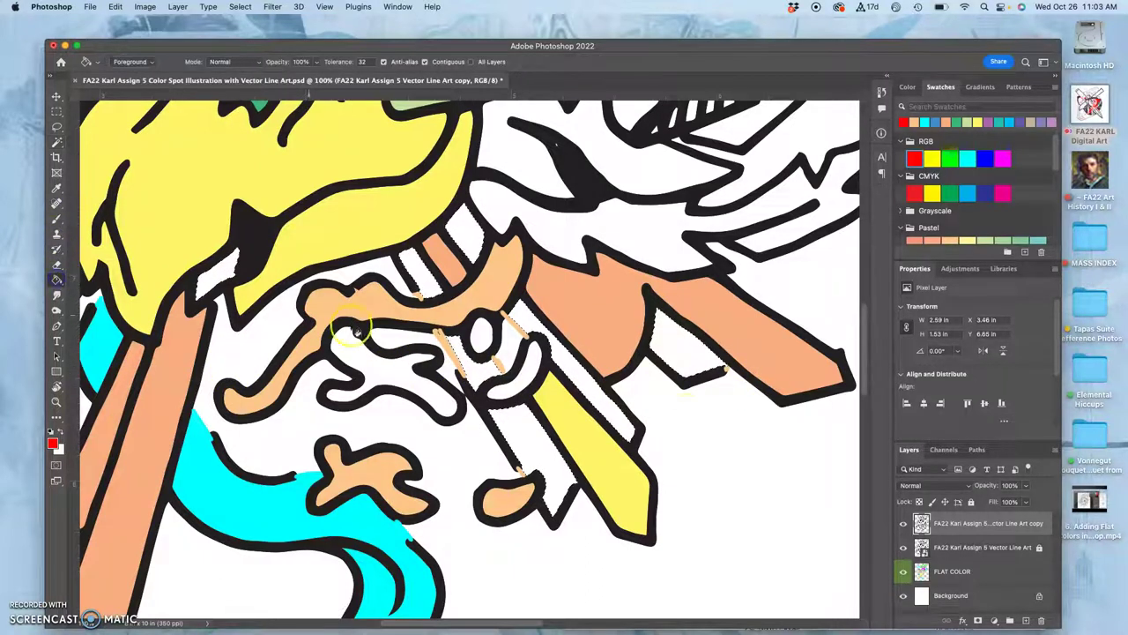
left_click(941, 570)
left_click(612, 356)
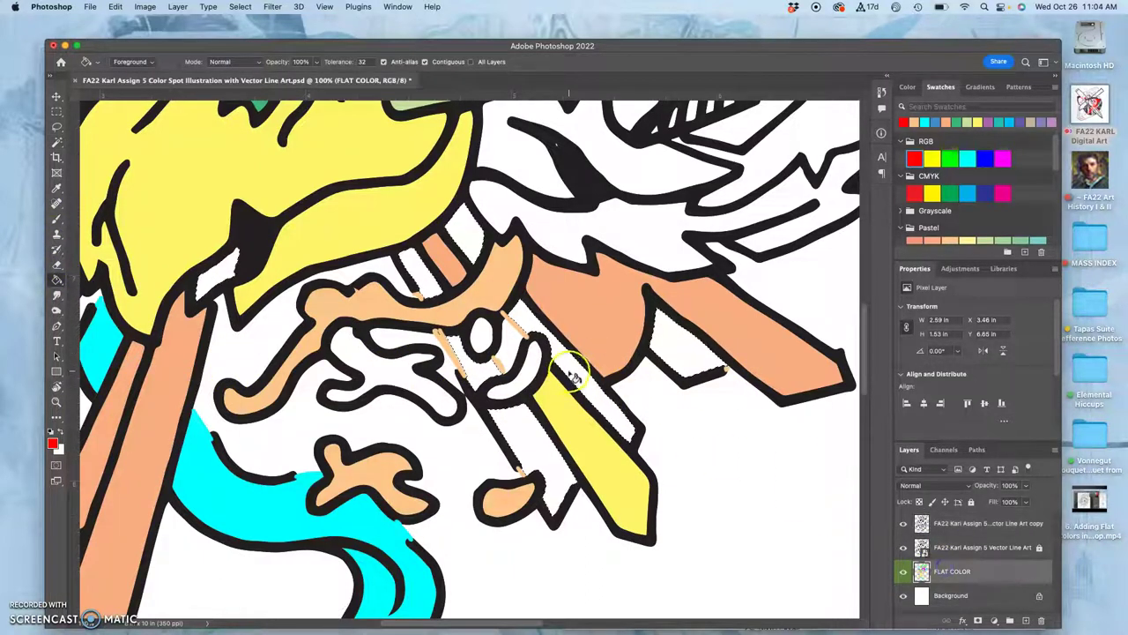
left_click(578, 407)
- Hide both line art layers to review the flat colours of the whole illustration, and show only the line art copy again
key("super+minus")
key("super+minus")
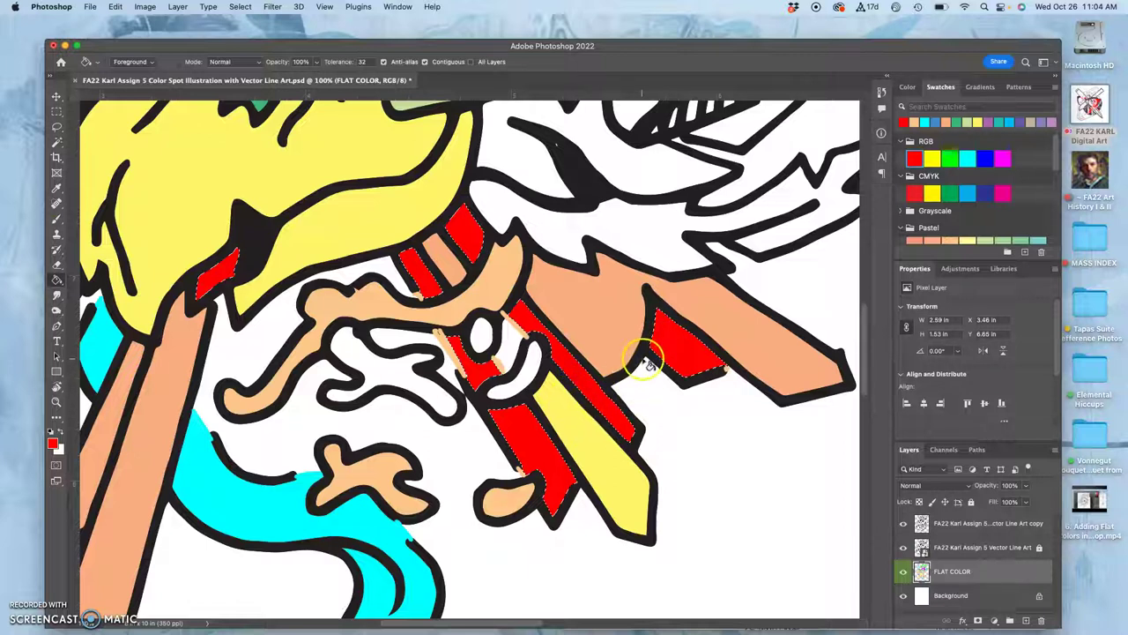
key("super+minus")
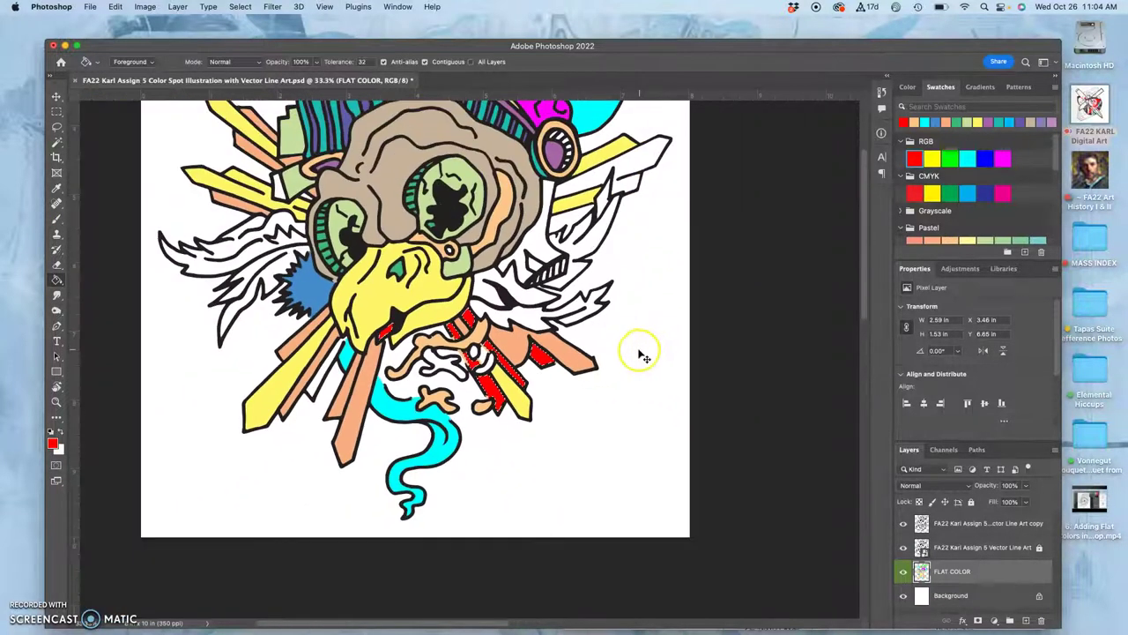
left_click(903, 522)
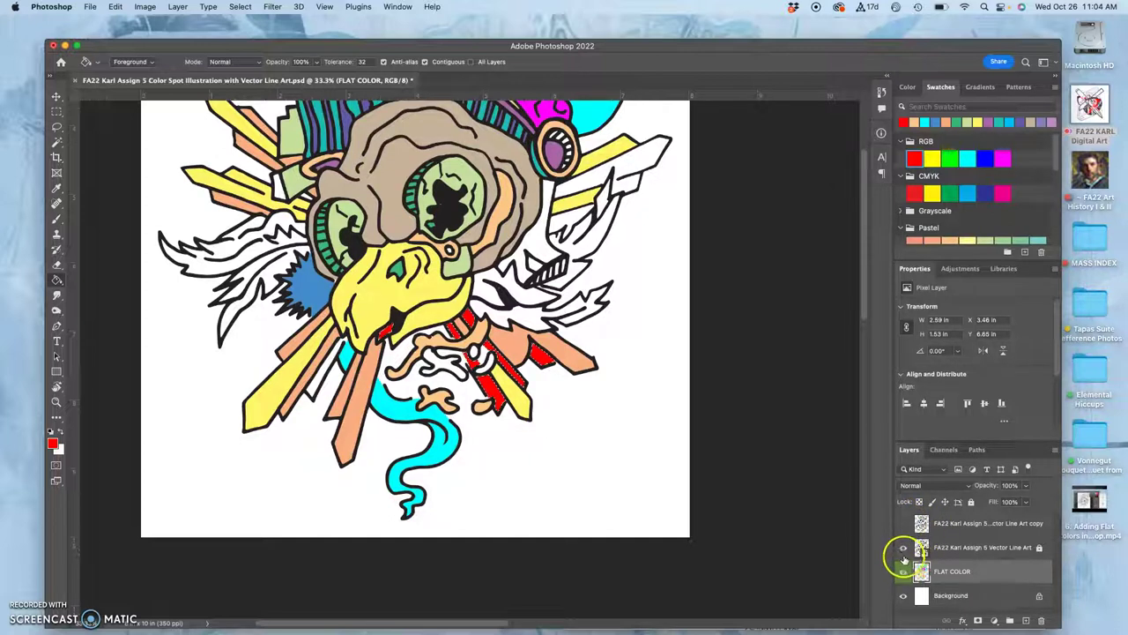
left_click(903, 547)
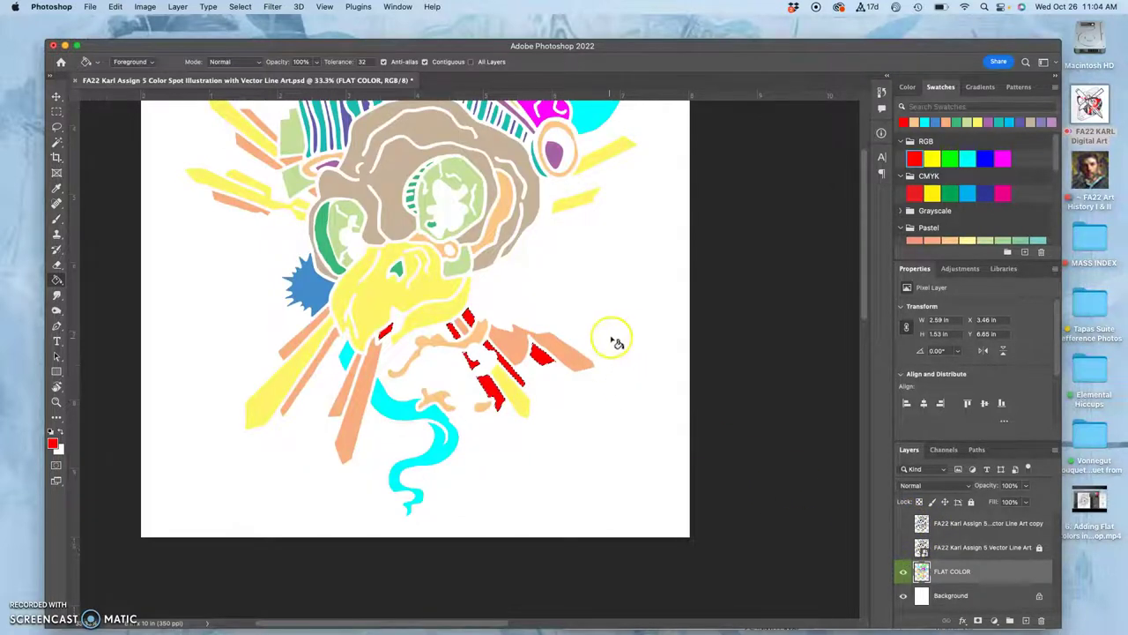
key("super+minus")
key("super+minus")
left_click_drag(517, 272, 542, 289)
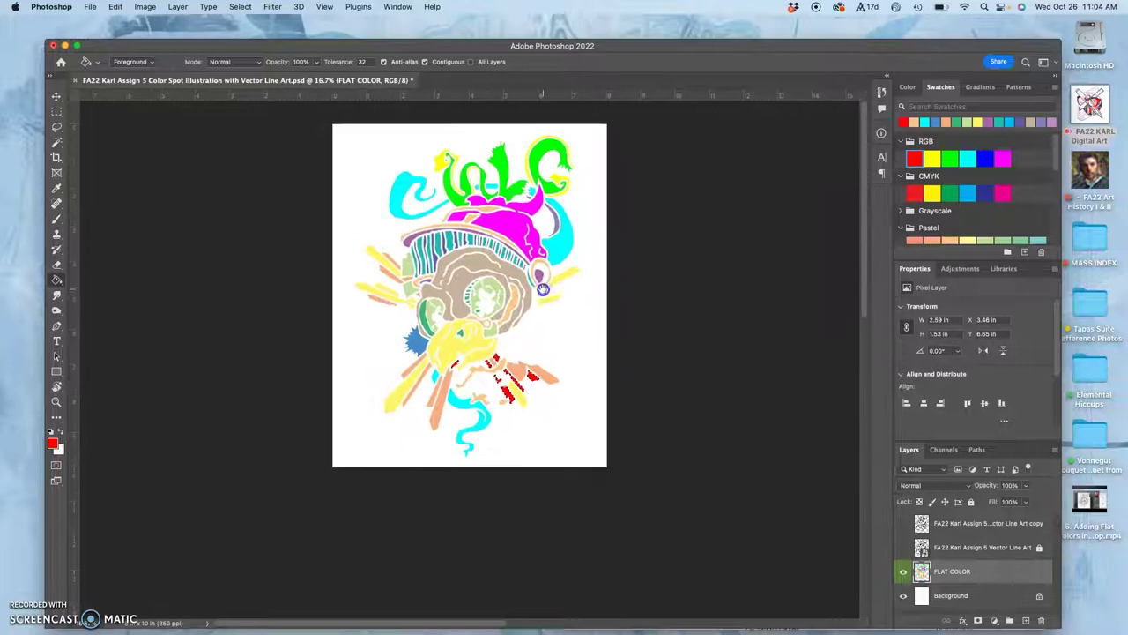
key("super+plus")
key("super+plus")
key("super+plus")
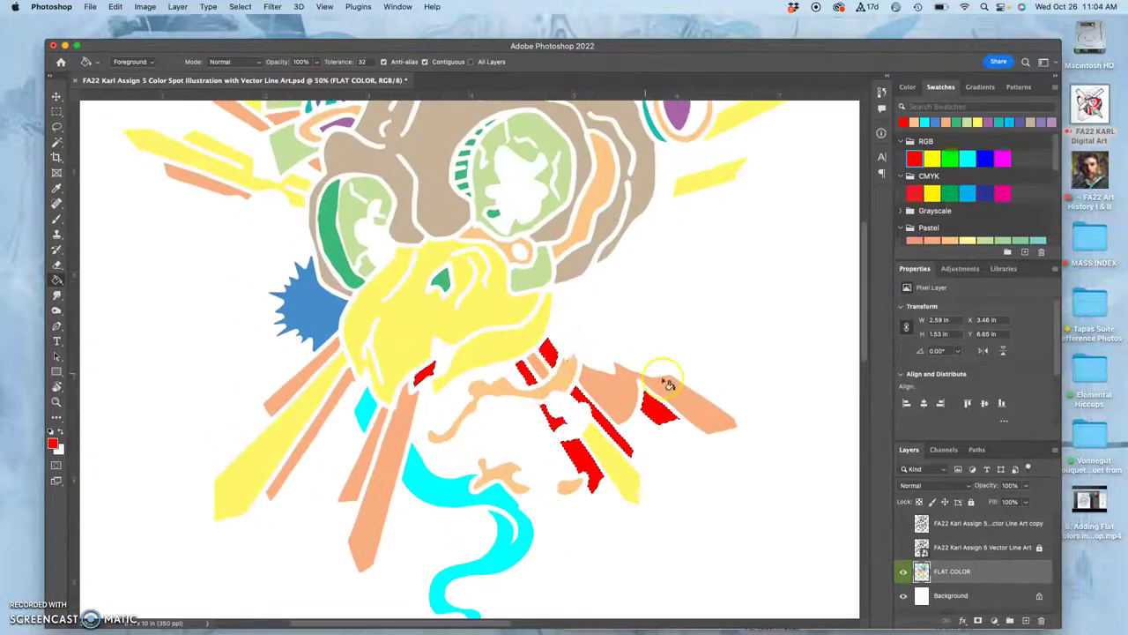
left_click(903, 523)
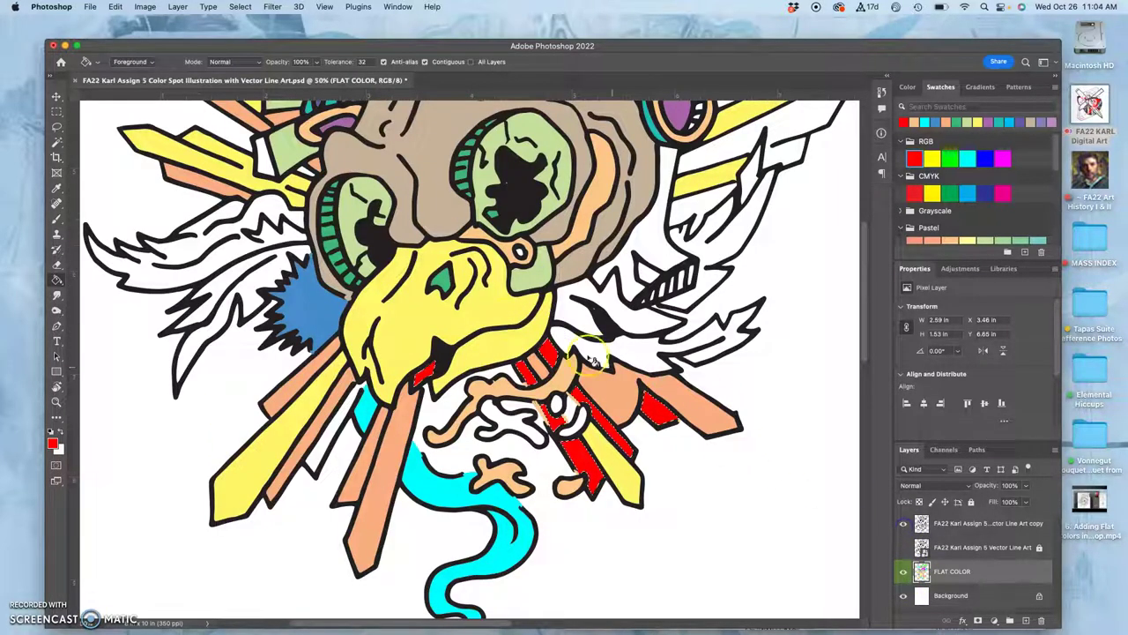
- On the FLAT COLOR layer, brush red dividers across the yellow shard's two outline gaps left of the goggles, with the line art copy hidden
left_click_drag(403, 223, 468, 319)
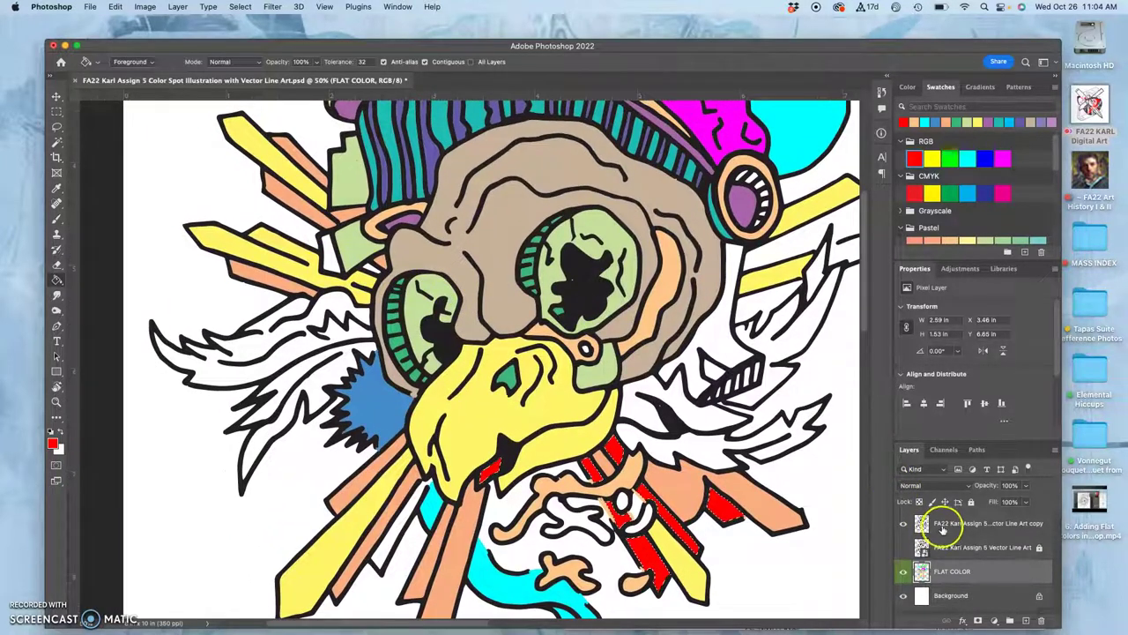
left_click(936, 526)
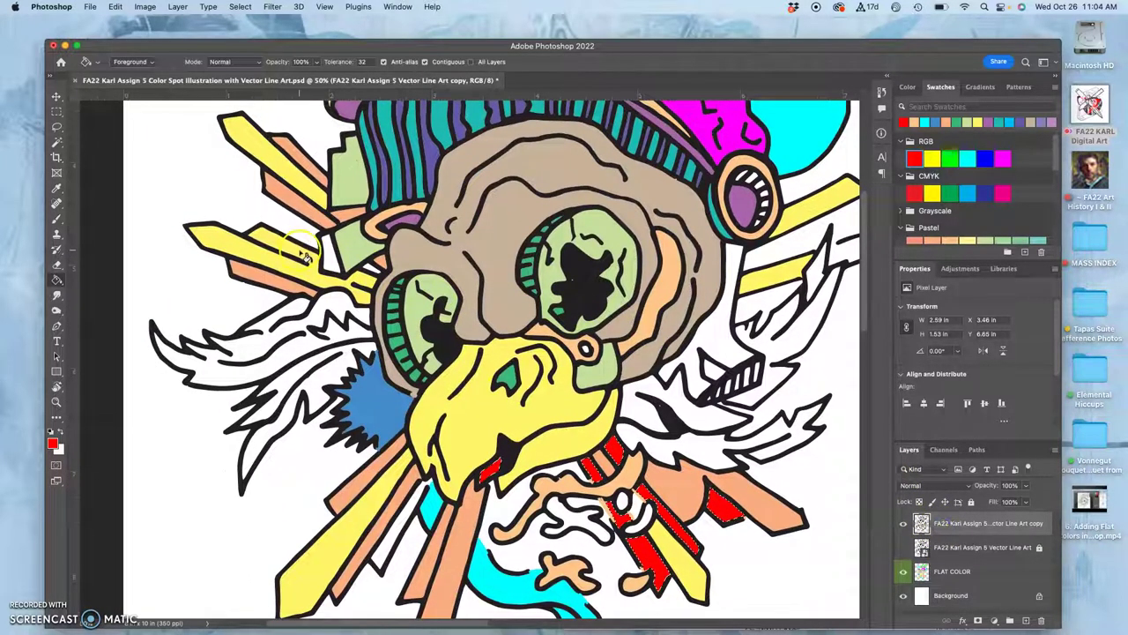
left_click(56, 220)
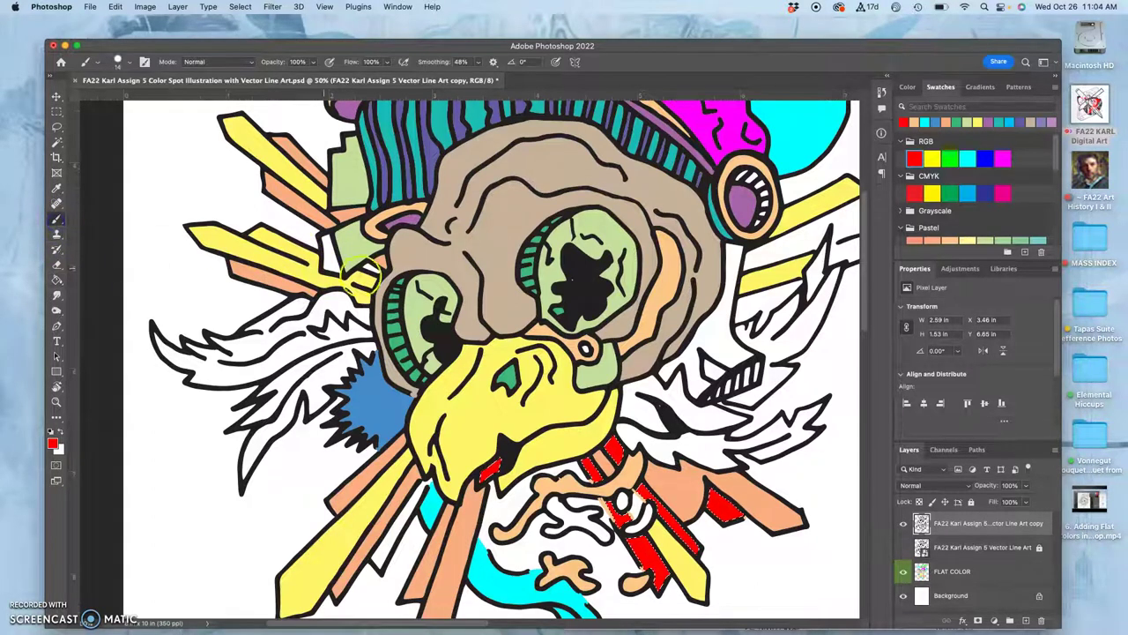
left_click(930, 566)
key("super+equal")
key("super+equal")
key("super+equal")
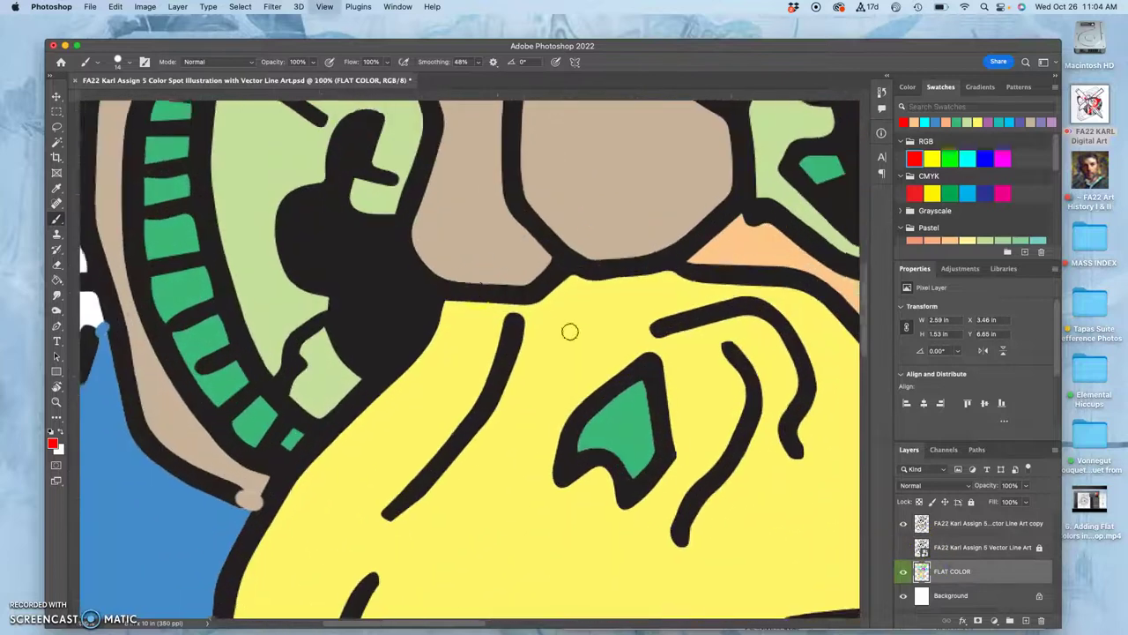
left_click_drag(350, 196, 721, 389)
left_click_drag(361, 128, 574, 287)
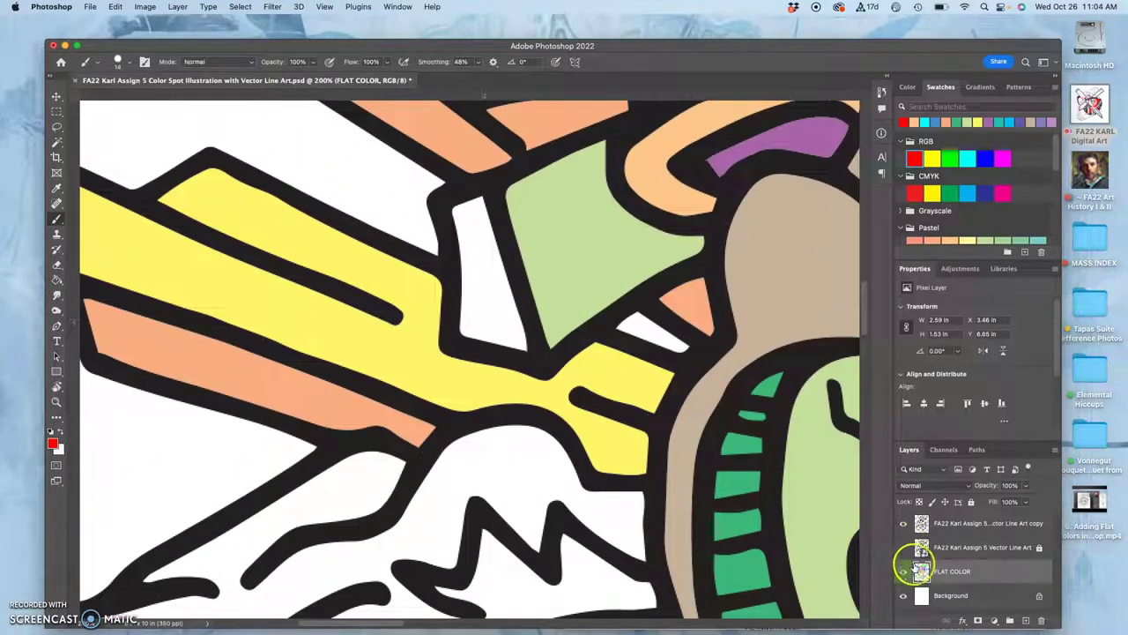
left_click(903, 523)
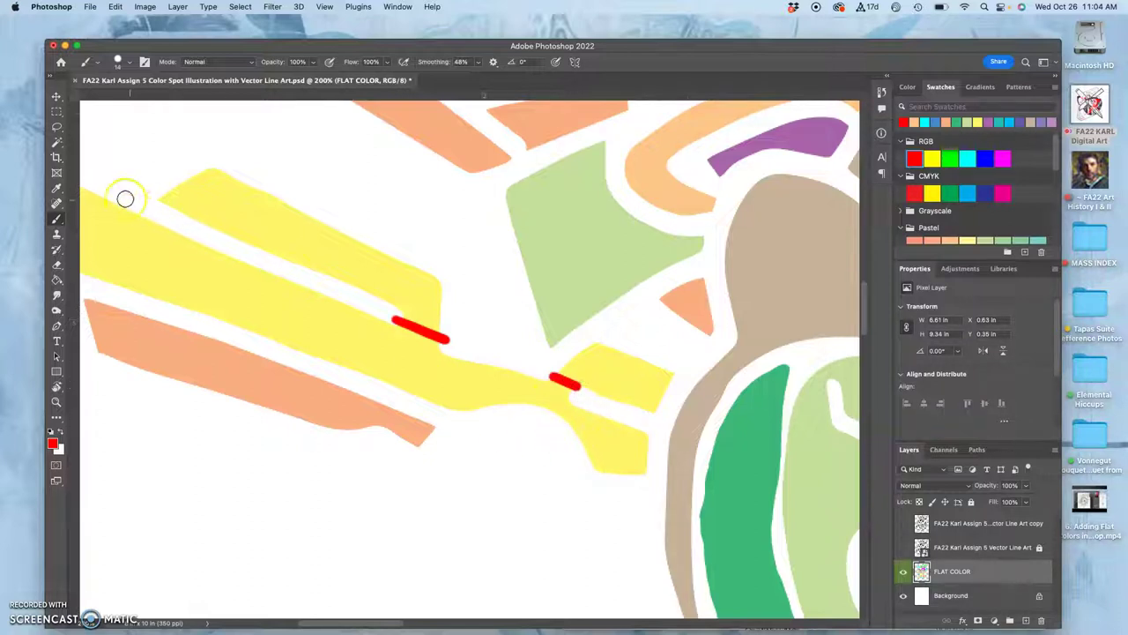
- Fill the two upper sections of the divided yellow shard with red, and show the line art copy again
left_click(57, 280)
left_click(241, 231)
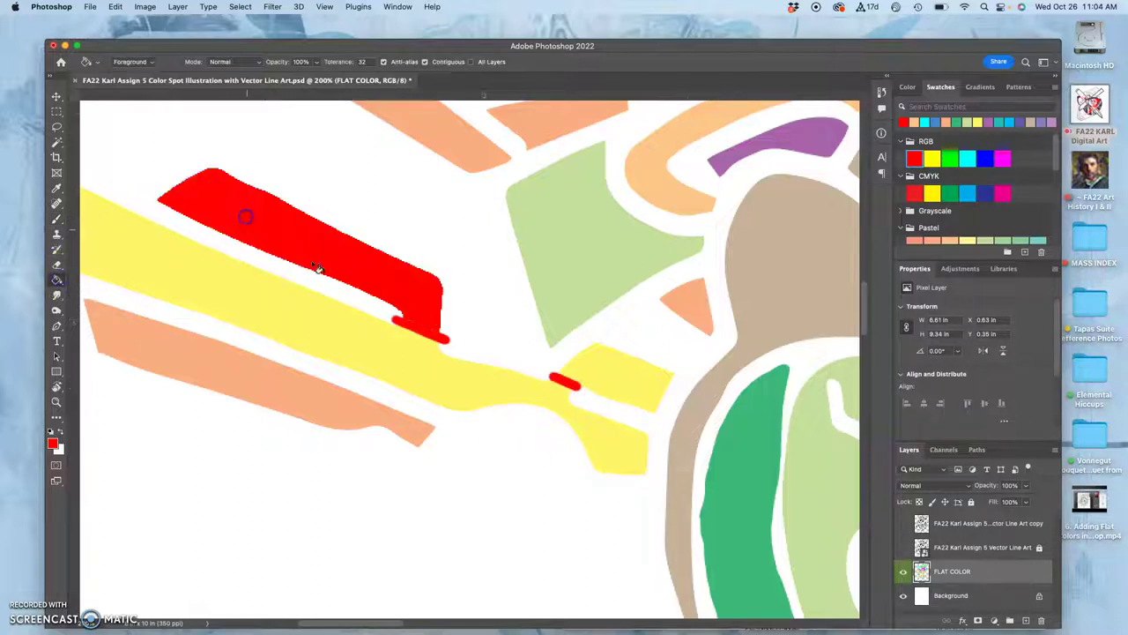
left_click(601, 368)
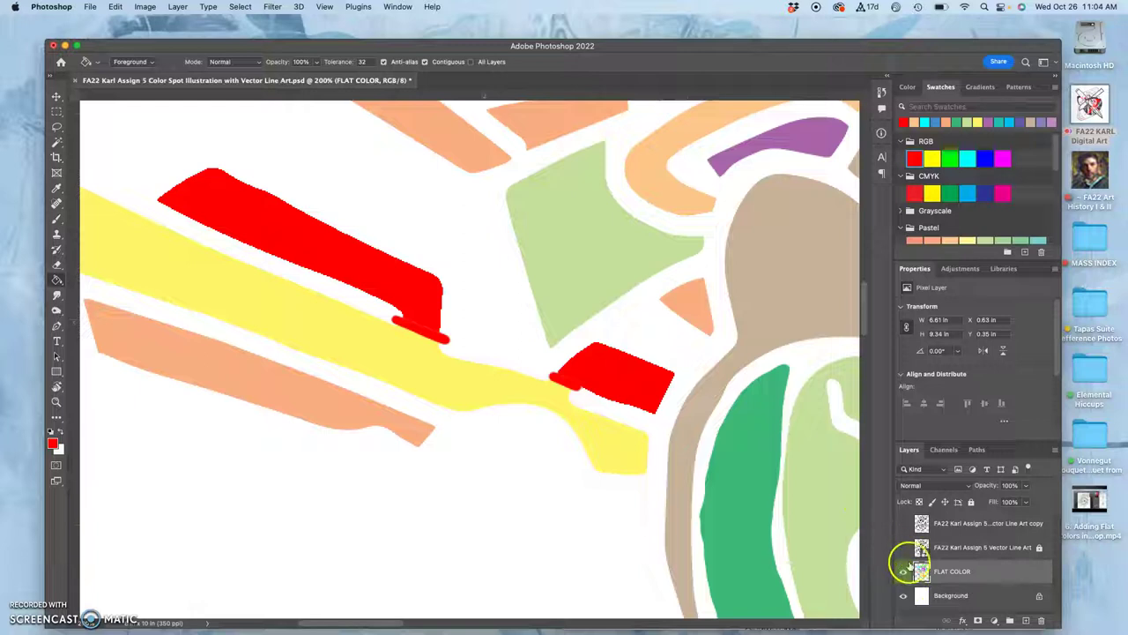
left_click(903, 525)
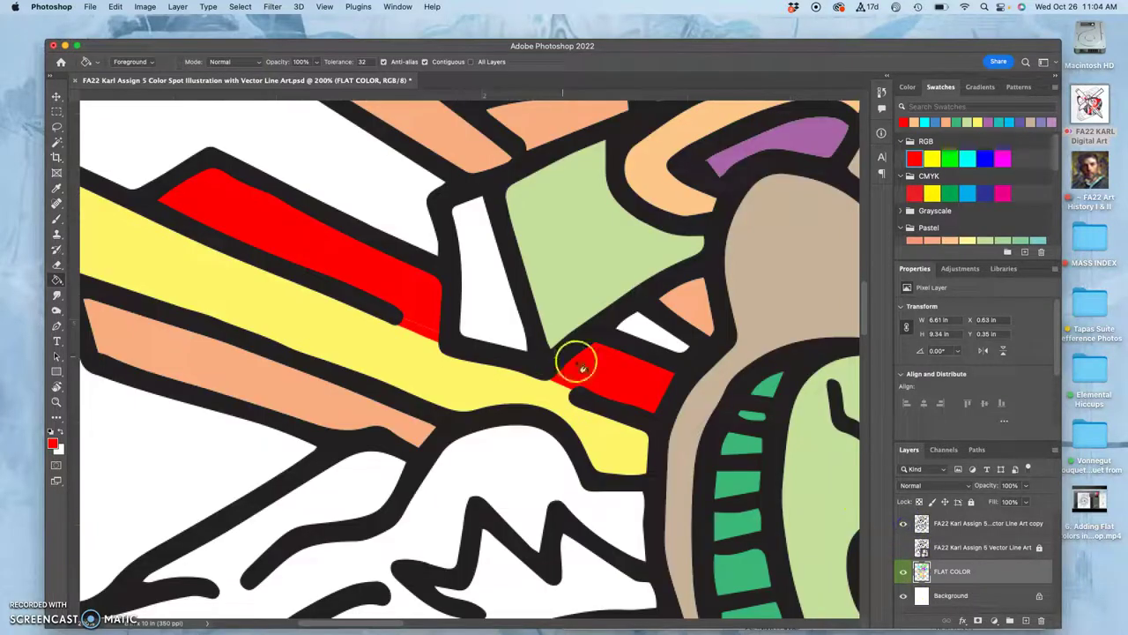
- Try red fills on the purple centre of the round helmet fitting and a helmet band stripe, and undo both
key("super+minus")
key("super+minus")
key("super+minus")
key("super+minus")
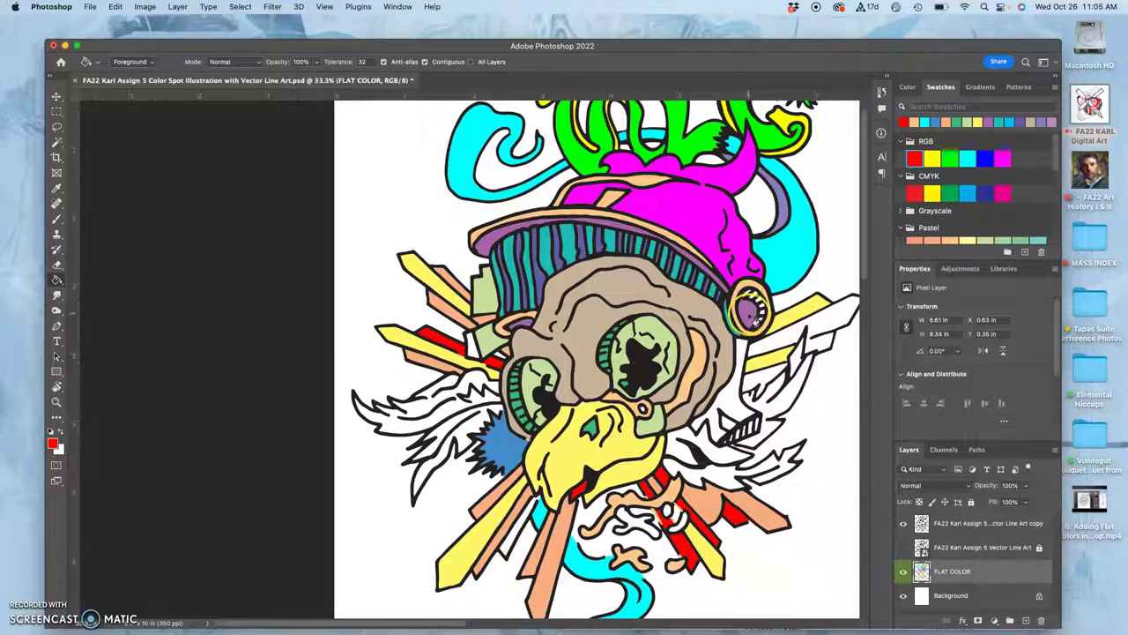
left_click(747, 310)
left_click(570, 229)
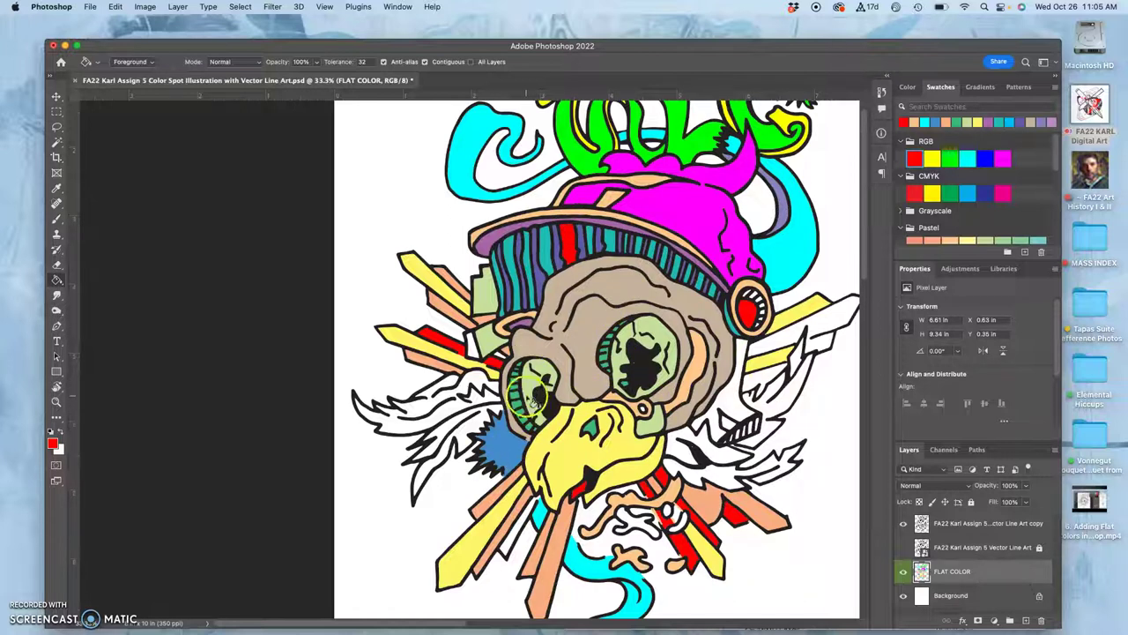
key("super+z")
key("super+z")
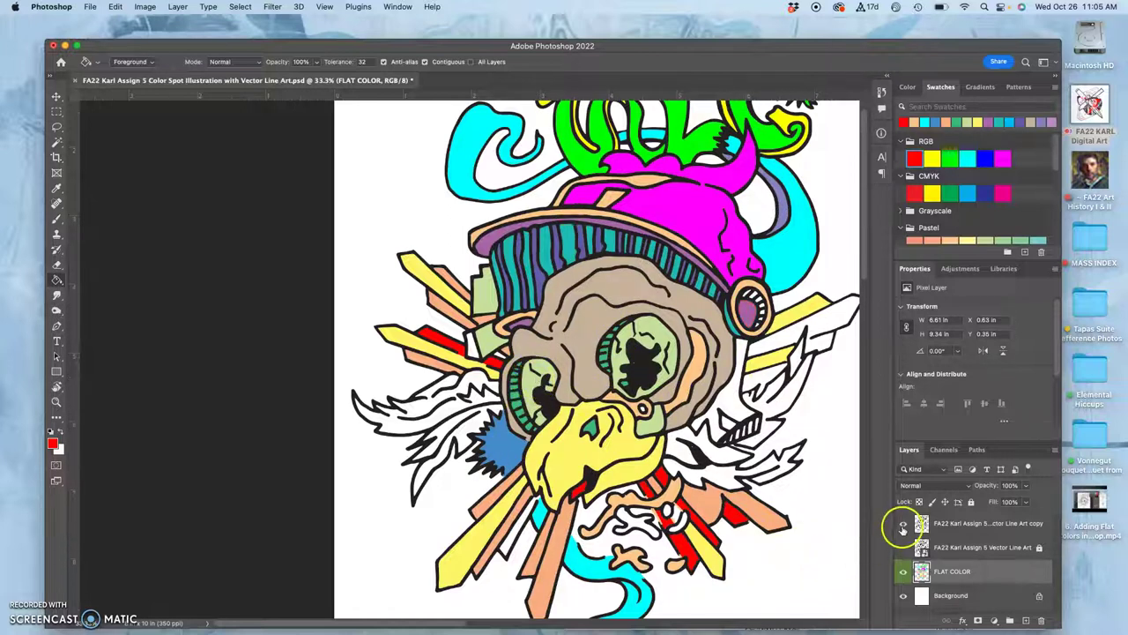
- Hide the line art copy, try filling the tan skull with red, and undo the fill
left_click_drag(903, 523, 903, 546)
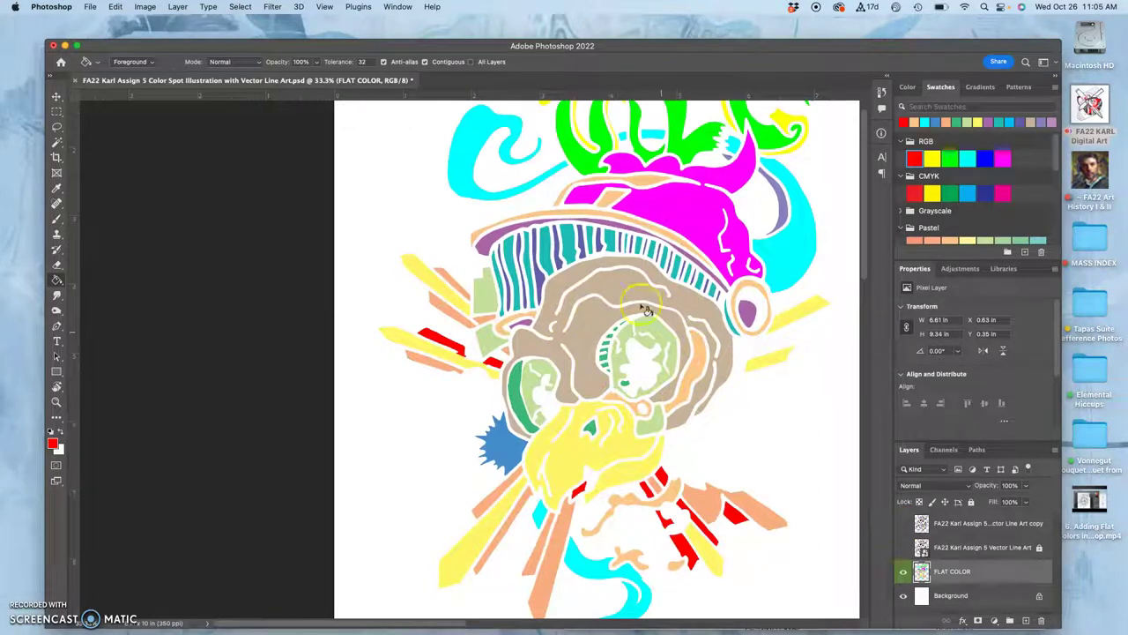
left_click(577, 346)
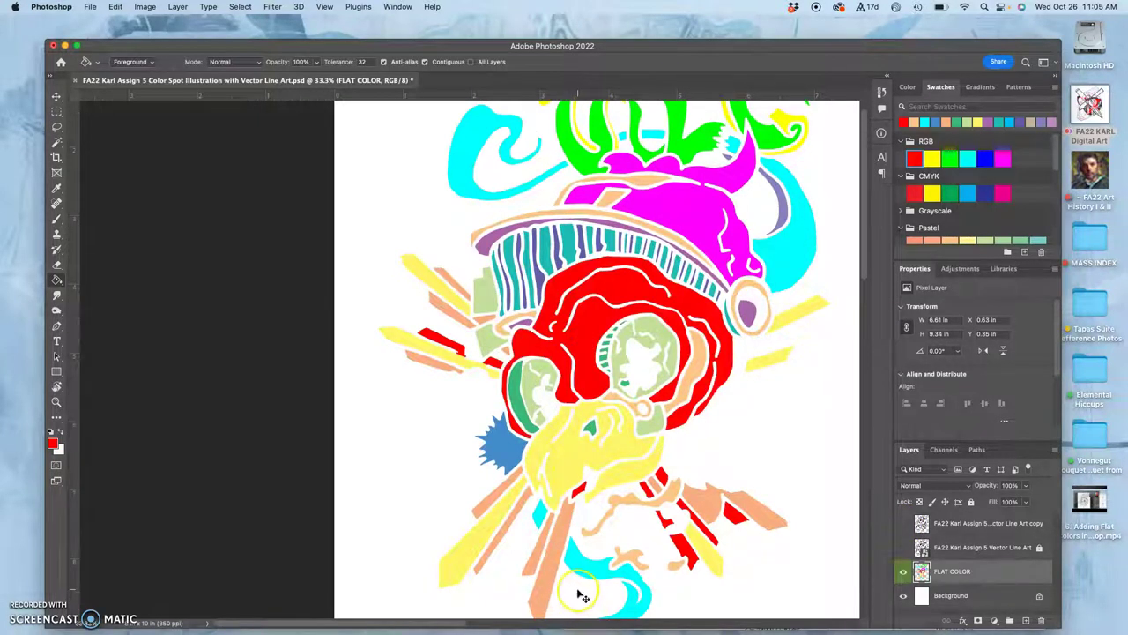
key("super+z")
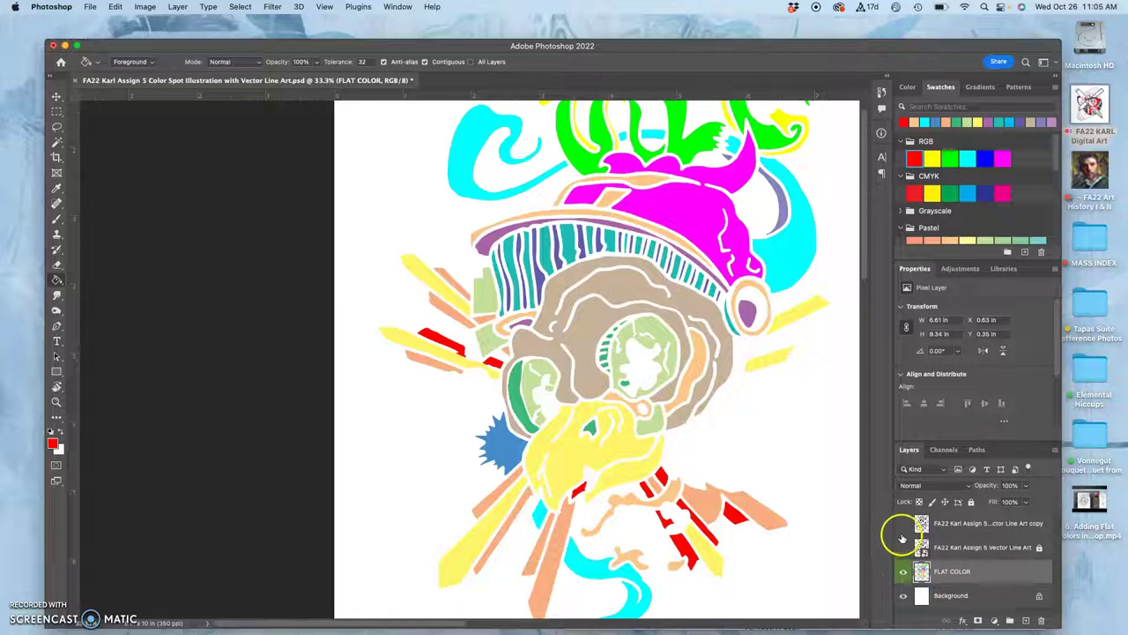
- Show the original Vector Line Art layer and fill the small orange shard pieces beside the left goggle with red on FLAT COLOR
left_click(903, 547)
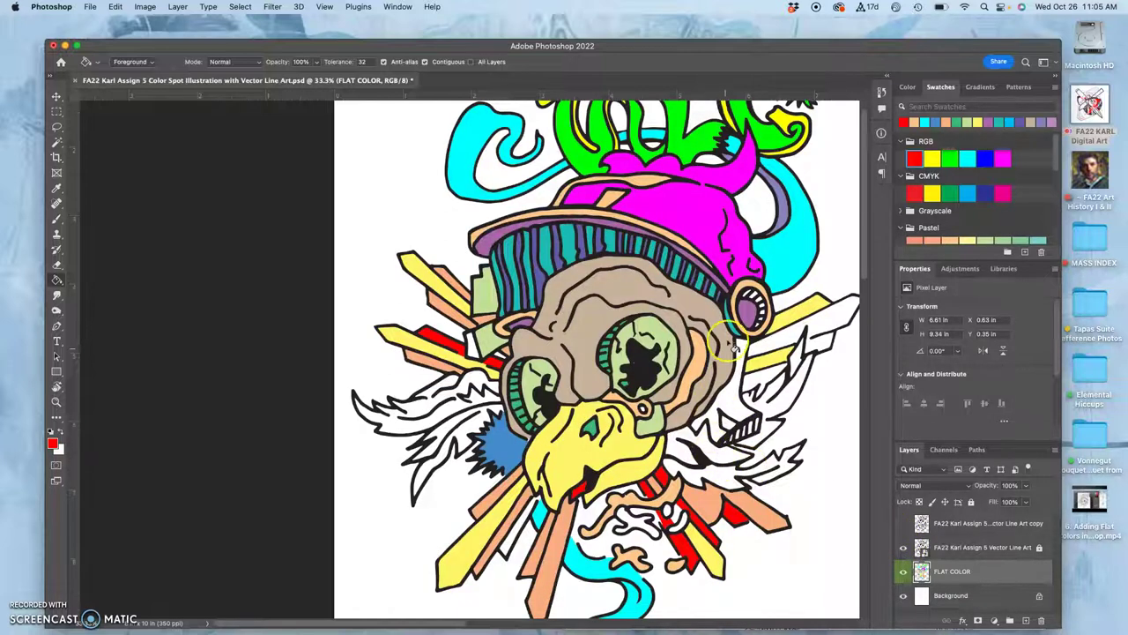
key("super+equal")
key("super+equal")
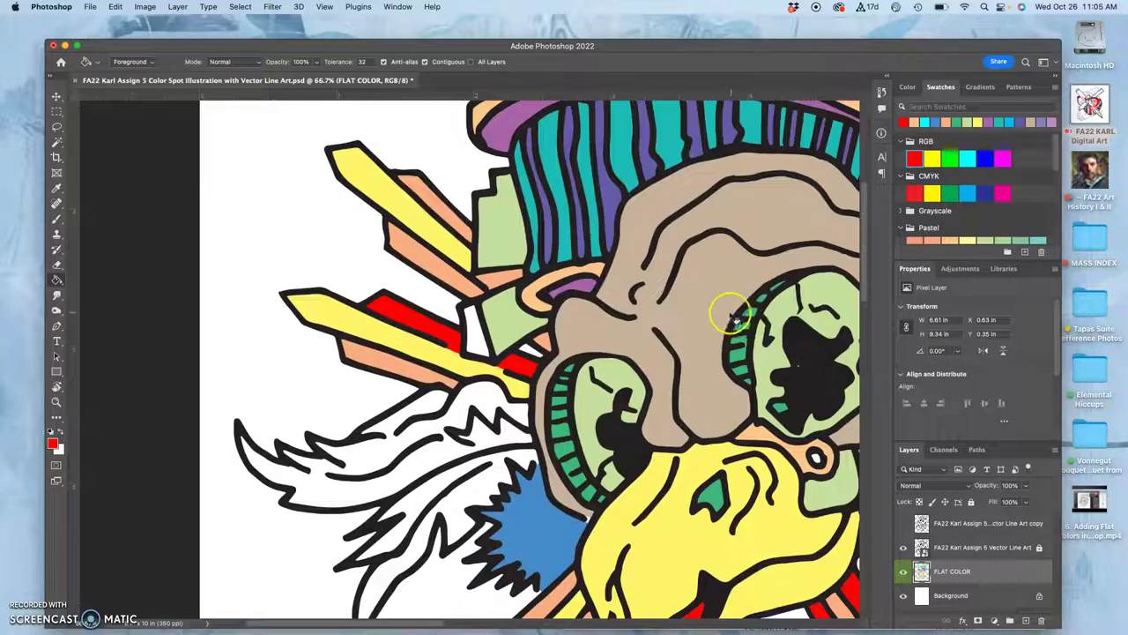
left_click_drag(725, 315, 379, 227)
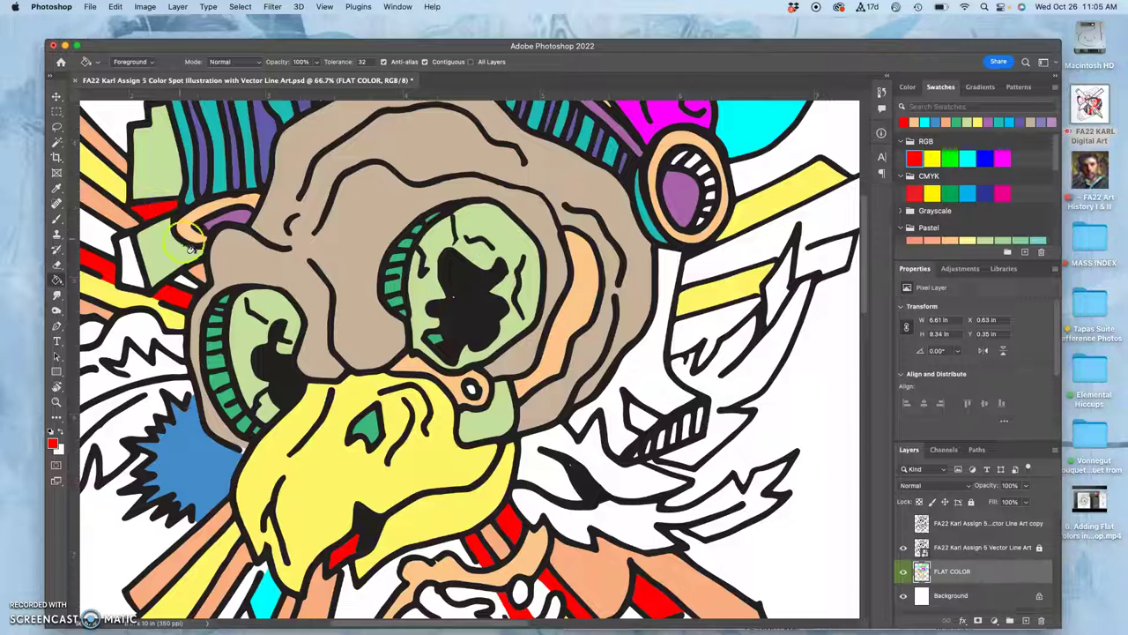
left_click(201, 275)
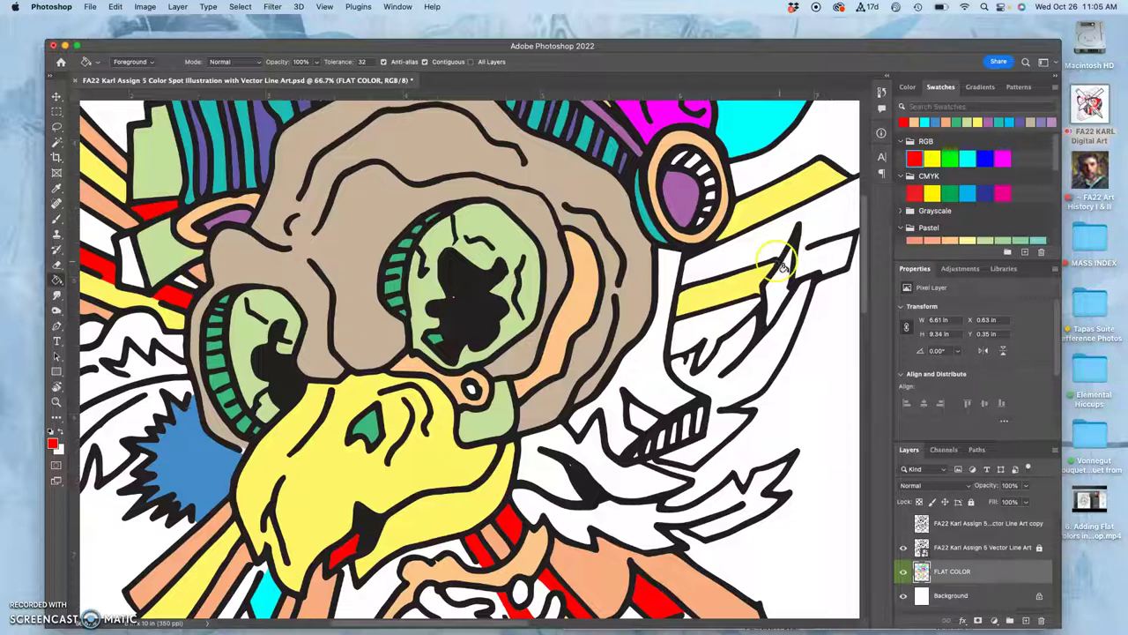
- On the Vector Line Art layer, Magic Wand the white shards and feather areas on the right side of the skull
left_click_drag(748, 254, 590, 262)
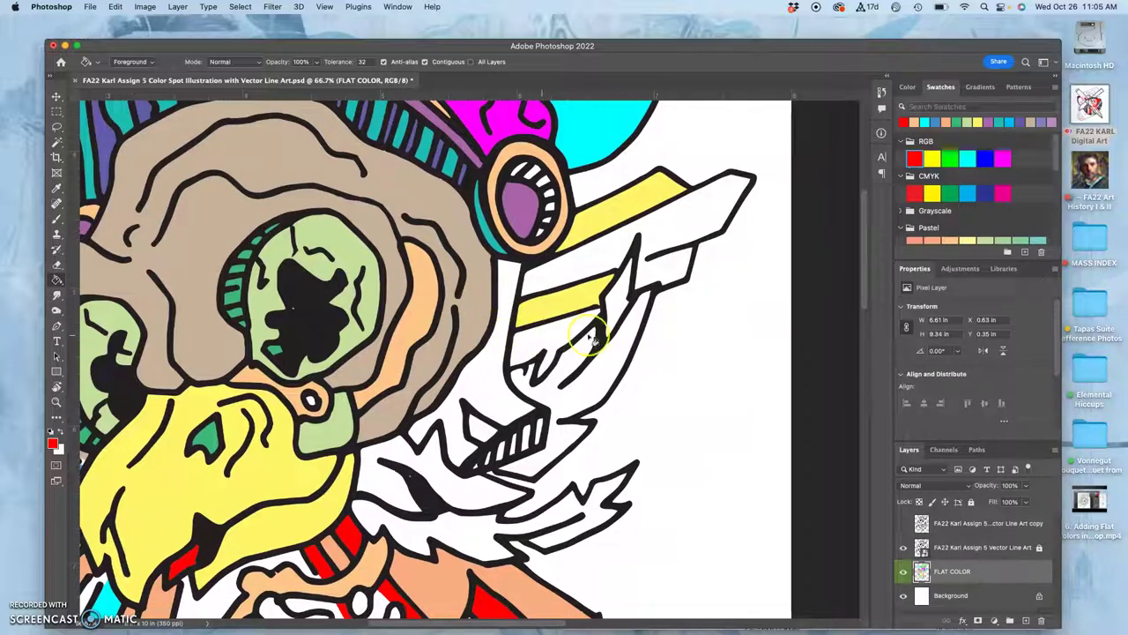
left_click(948, 549)
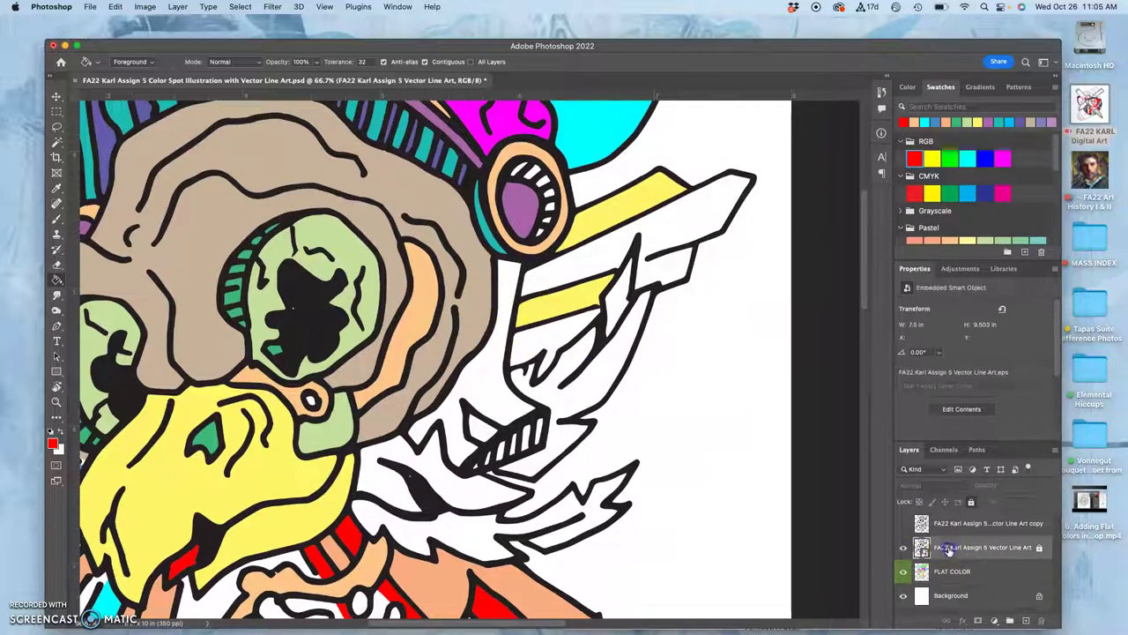
left_click(57, 143)
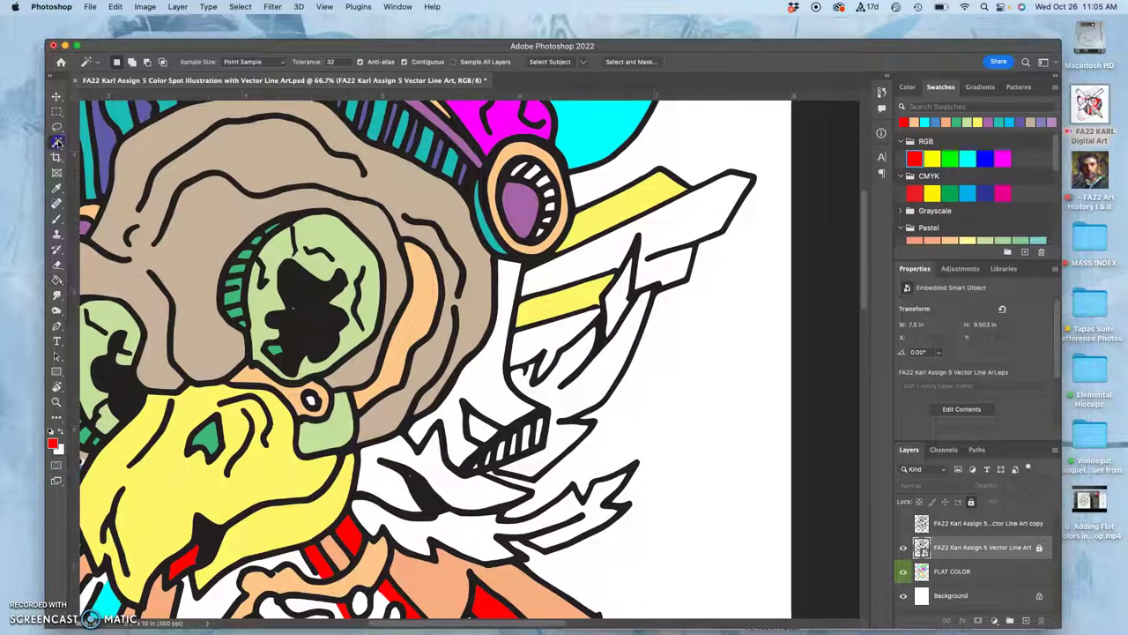
left_click(676, 227)
left_click(599, 331)
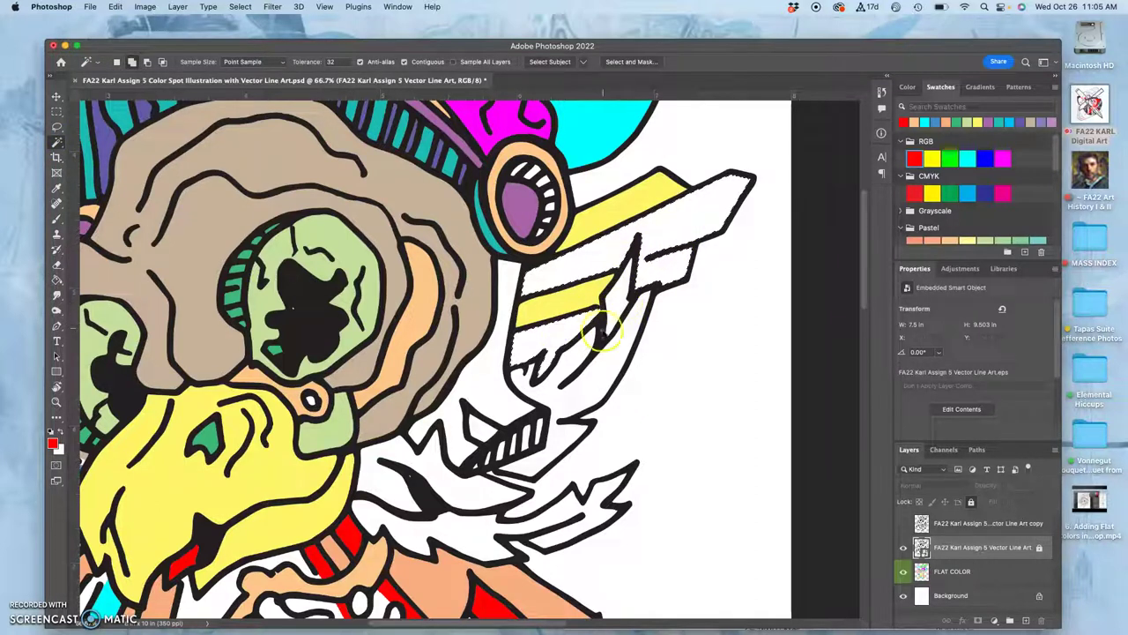
left_click(492, 393)
left_click(480, 428)
left_click(481, 490)
left_click(478, 465)
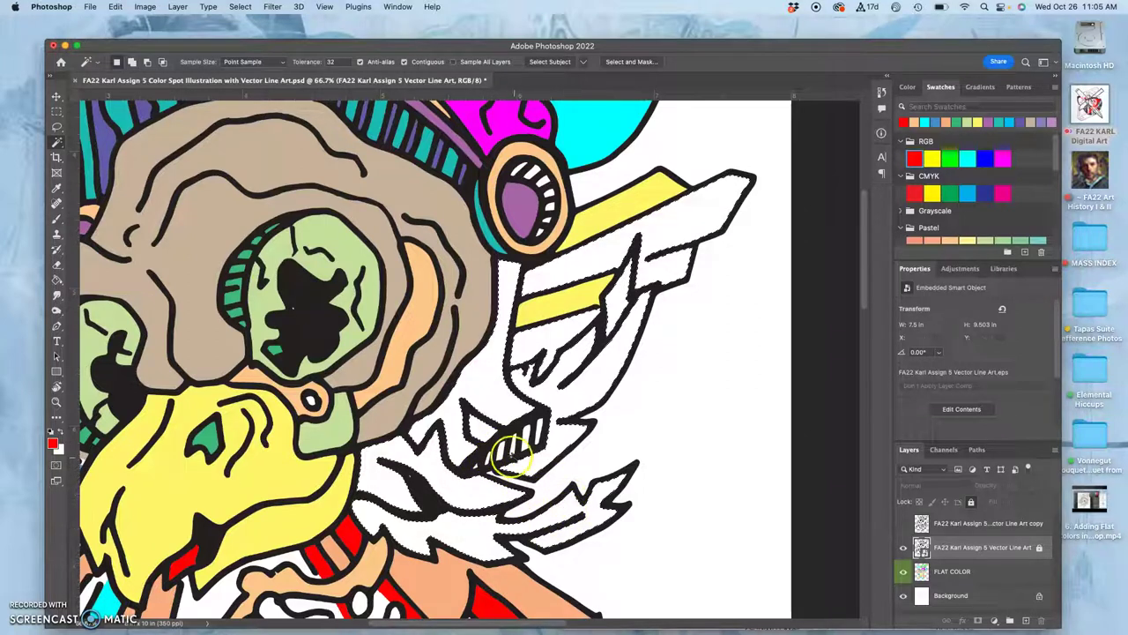
- Add the white squiggle, small oval and curved shape below the beak to the selection
scroll(531, 319, "down", 3)
scroll(531, 319, "down", 10)
left_click(460, 273)
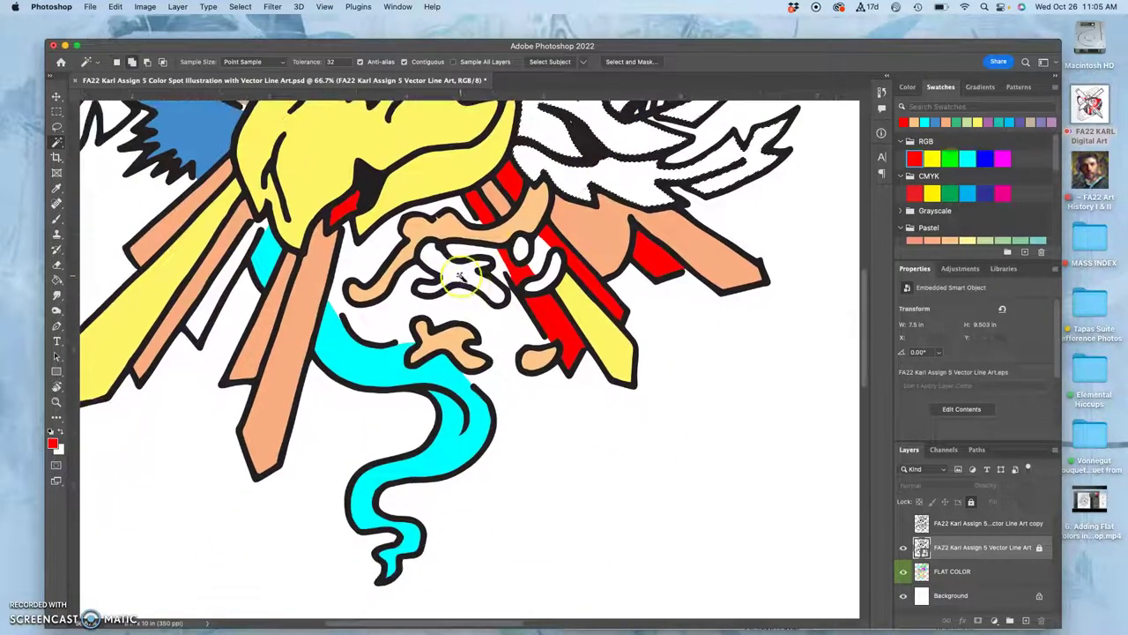
left_click(521, 249)
left_click(552, 272)
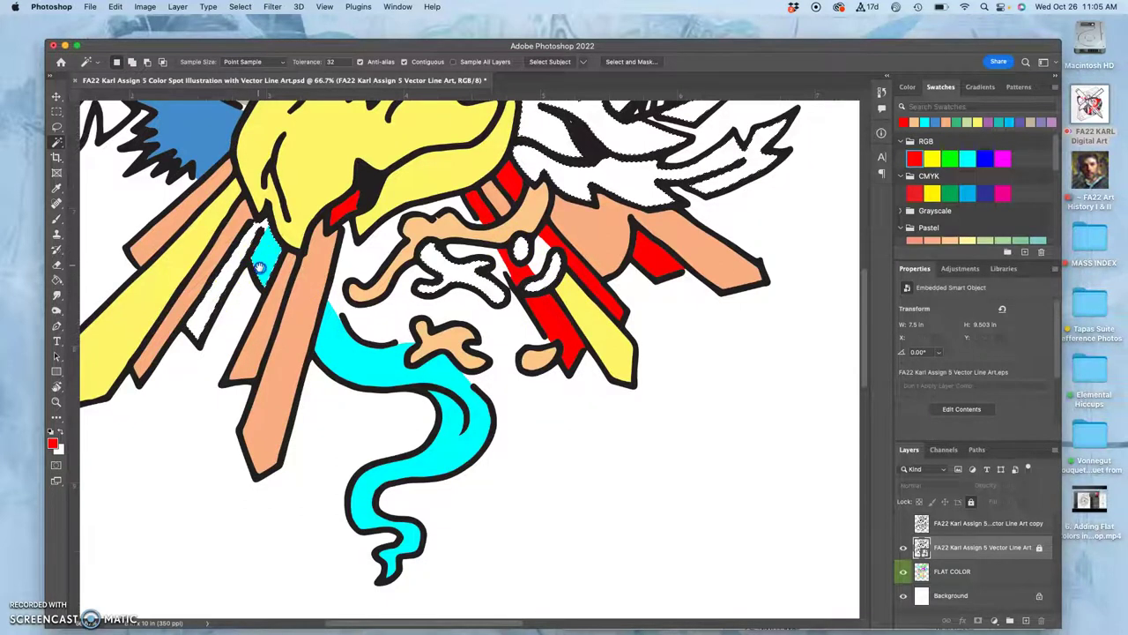
- Try adding the left feathers to the selection on the Vector Line Art layer, and undo the selection change
left_click_drag(243, 275, 456, 392)
left_click_drag(320, 184, 361, 216)
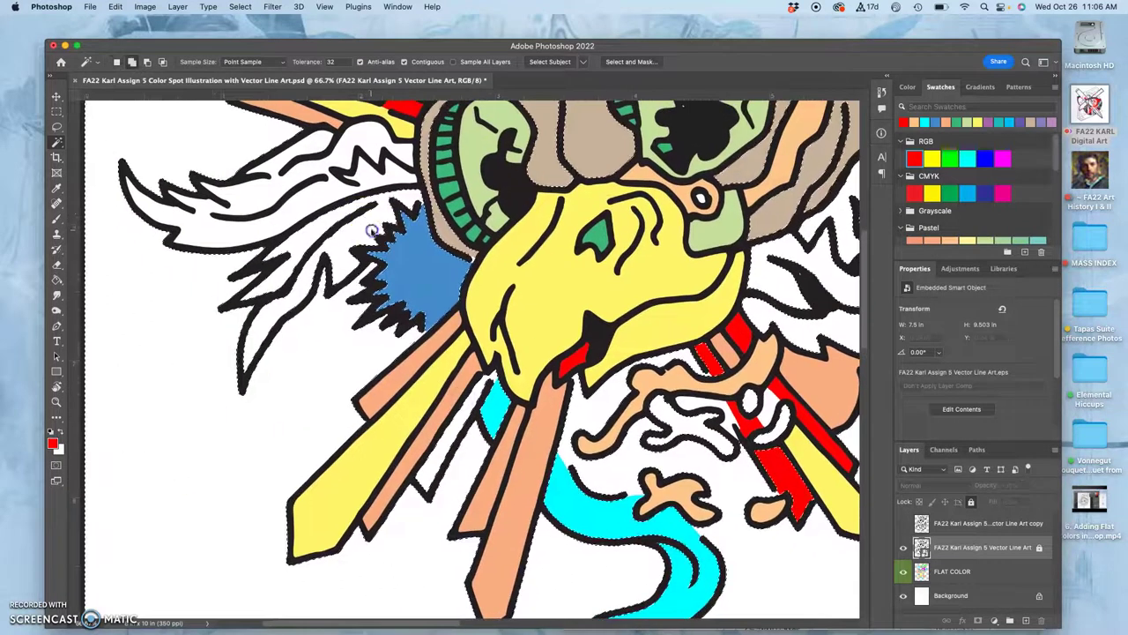
left_click(342, 198)
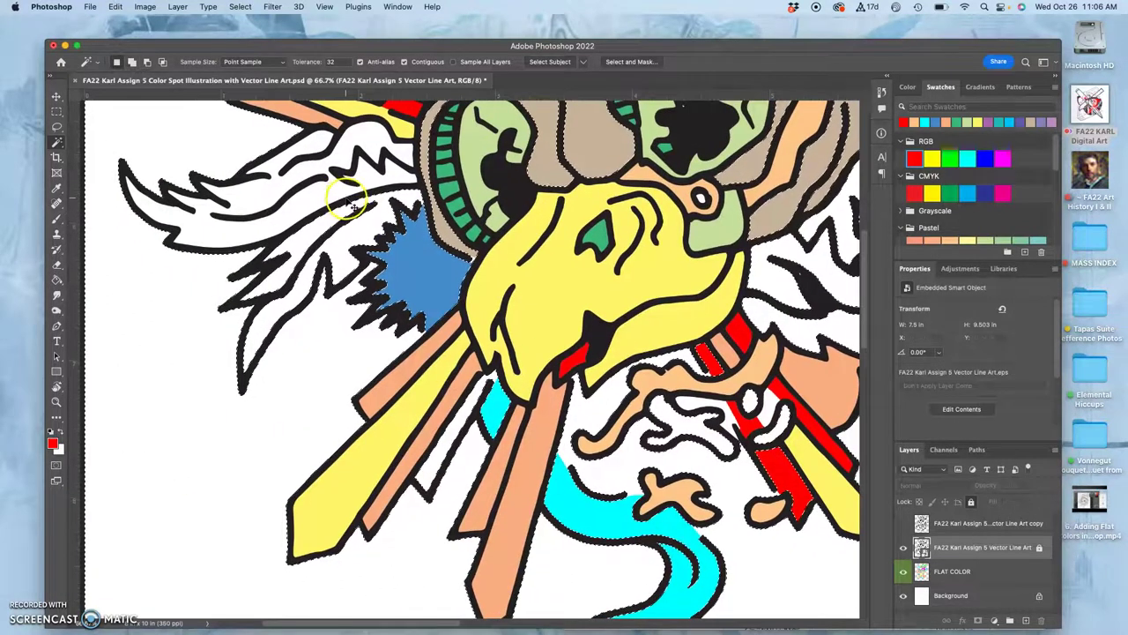
key("super+z")
- Show the line art copy and use it to add the left feathers and the white shard below them to the selection
left_click(949, 527)
left_click(903, 523)
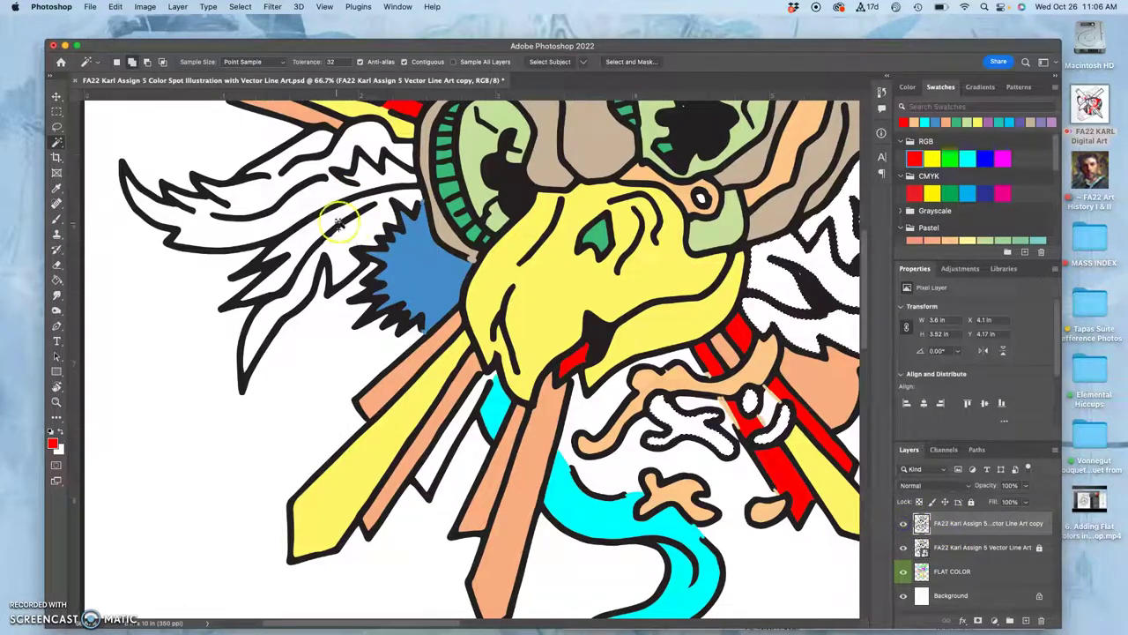
left_click(362, 232, "shift")
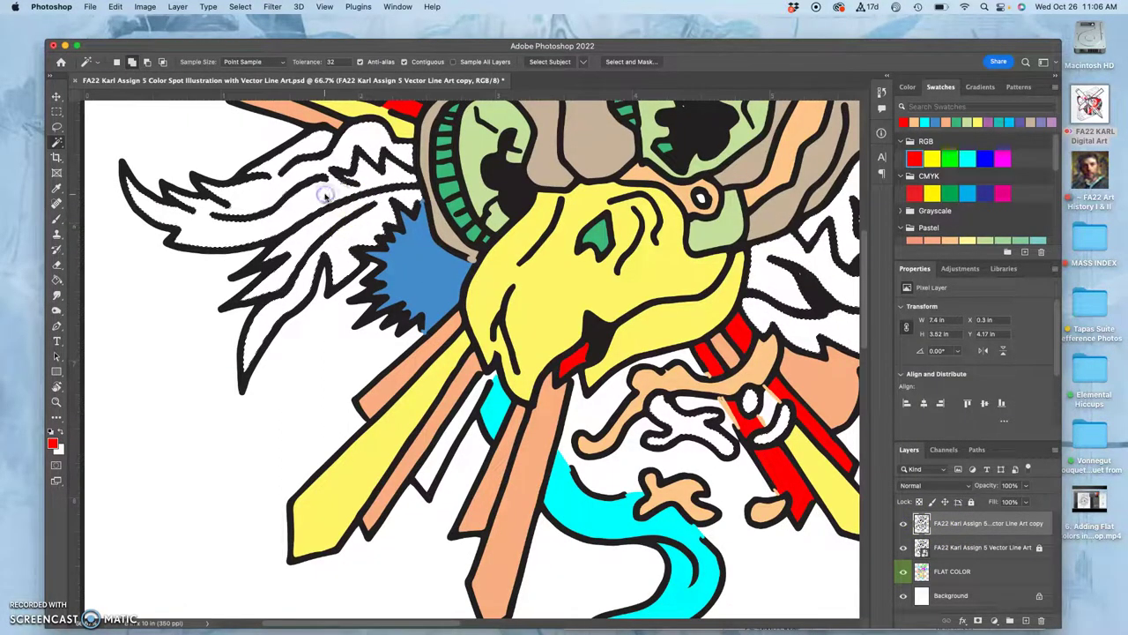
left_click(374, 194, "shift")
left_click(454, 411, "shift")
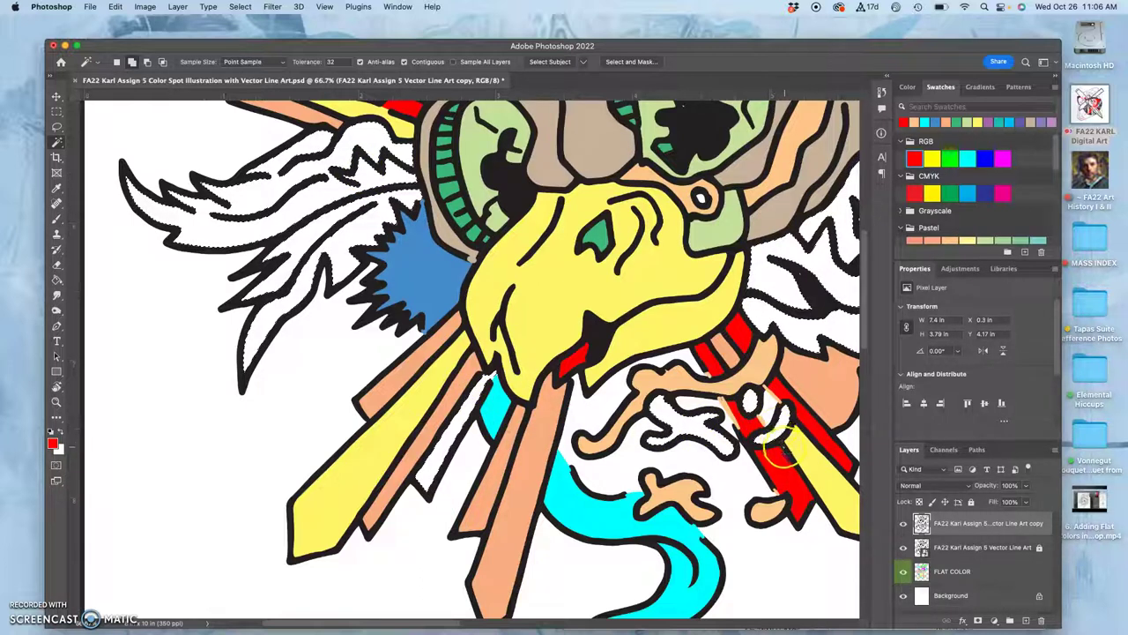
left_click(770, 409, "shift")
- Add the white striped rim inside the hat's round side ornament to the selection with the Lasso
left_click_drag(765, 319, 512, 407)
left_click_drag(570, 332, 562, 342)
scroll(561, 344, "up", 5)
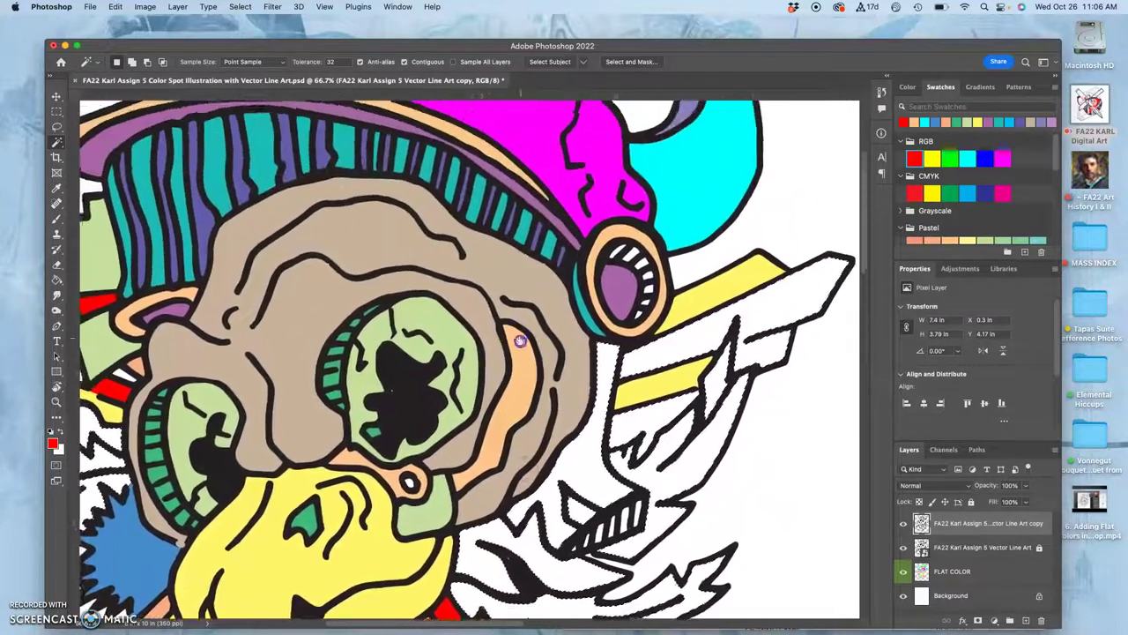
scroll(521, 340, "up", 1)
left_click(620, 253)
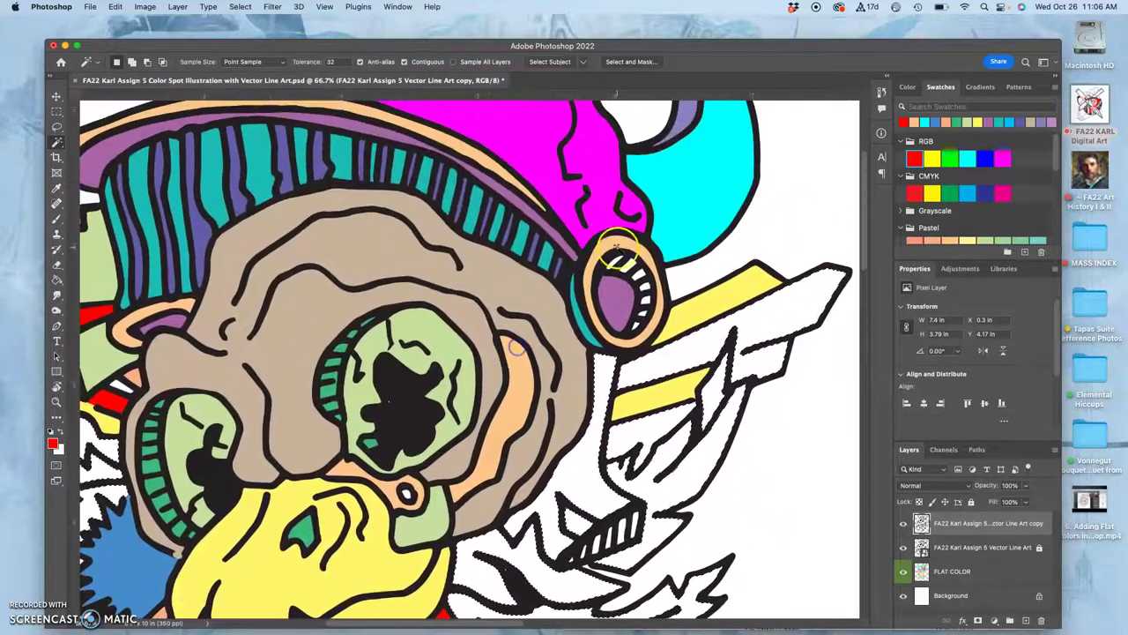
left_click(56, 126)
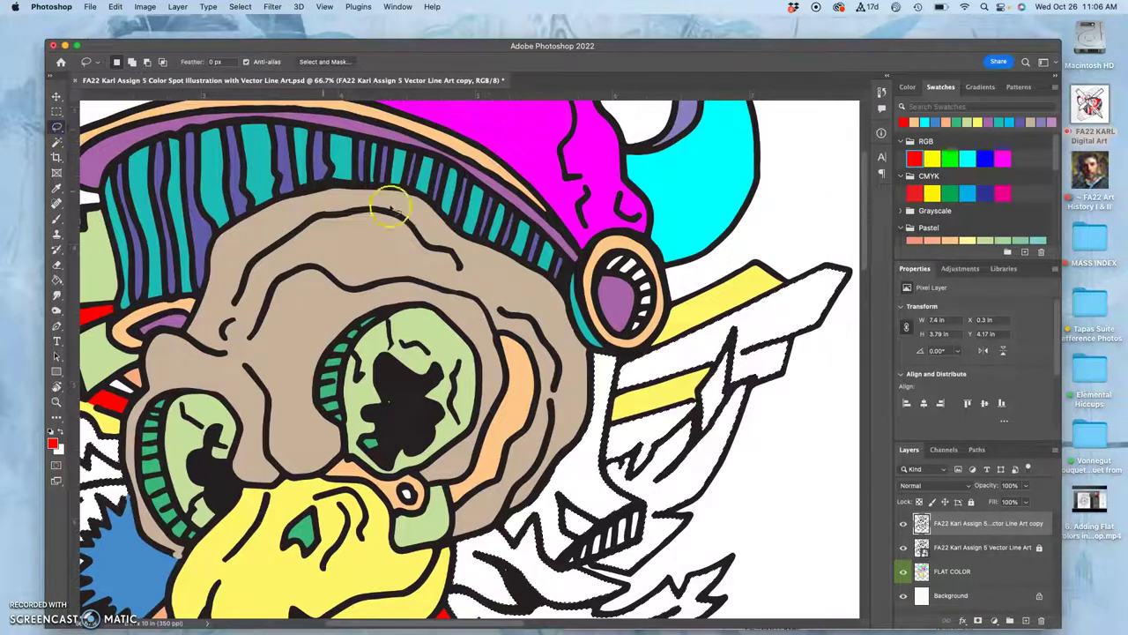
left_click_drag(617, 252, 601, 275)
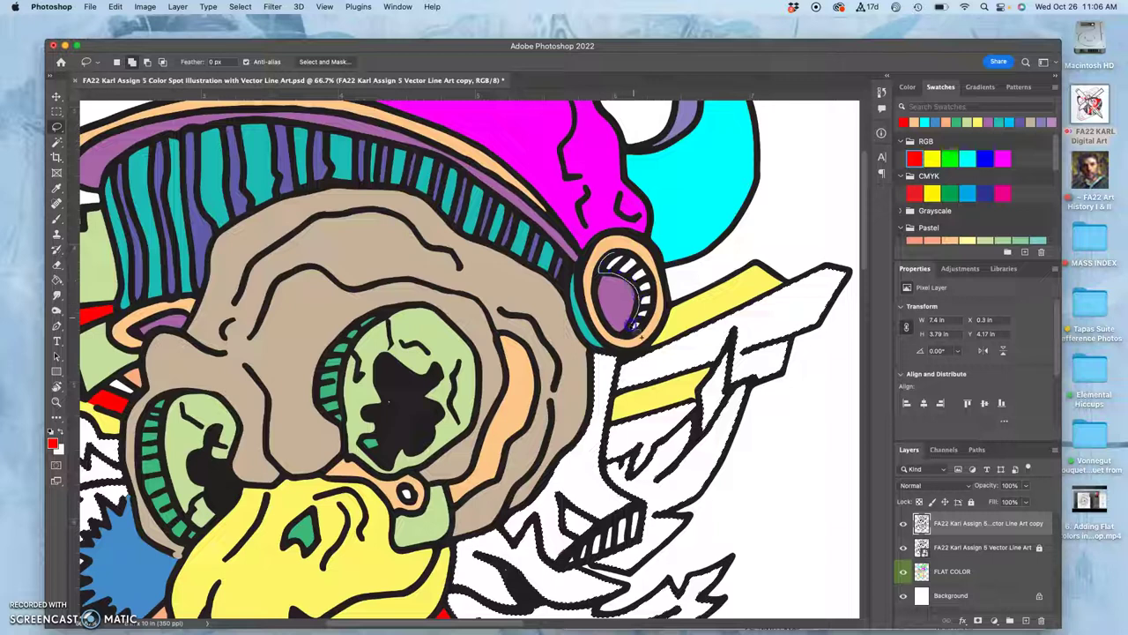
mouse_move(653, 294)
left_mouse_down()
mouse_move(644, 268)
mouse_move(616, 255)
left_mouse_up()
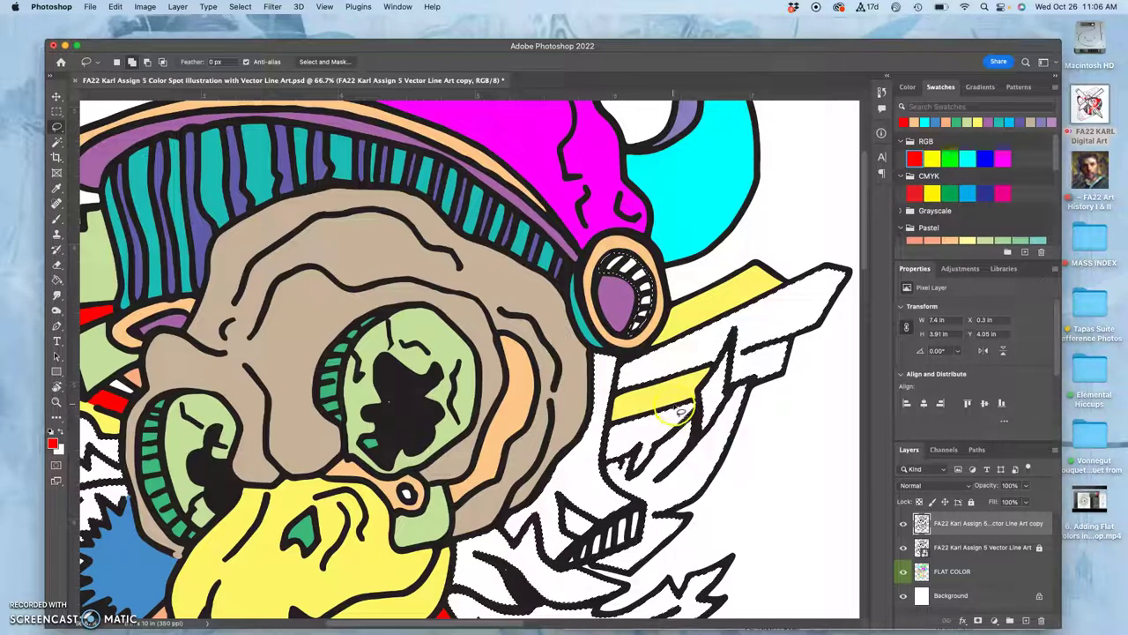
- Lasso the striped band among the right feathers to add its white stripes to the selection
left_click_drag(620, 516, 599, 528)
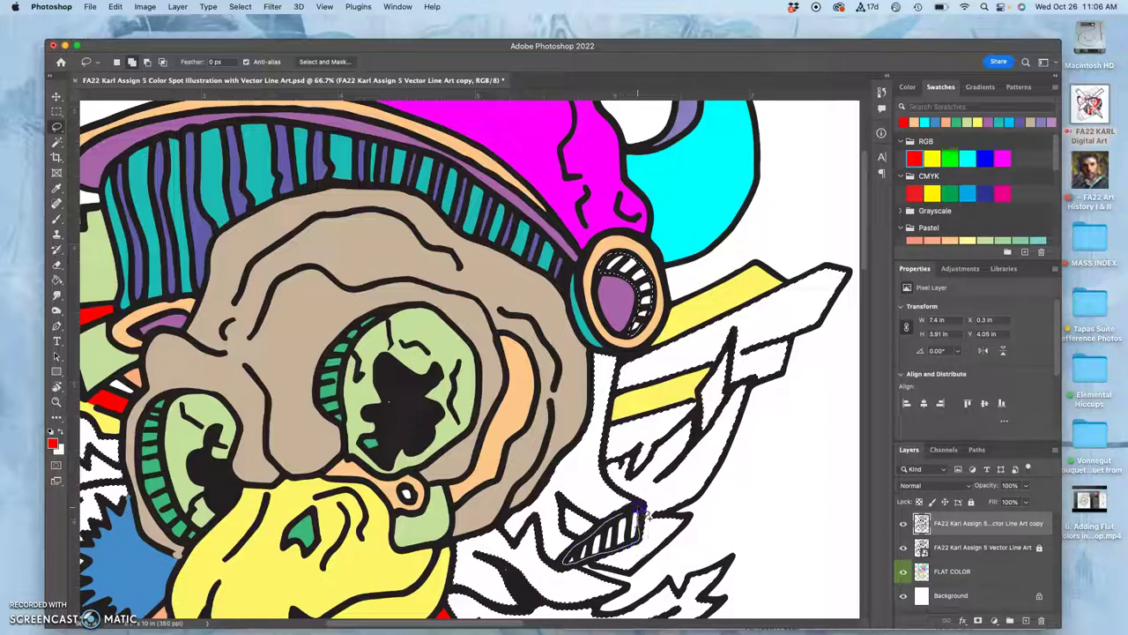
left_click_drag(642, 513, 645, 517)
left_click(597, 473)
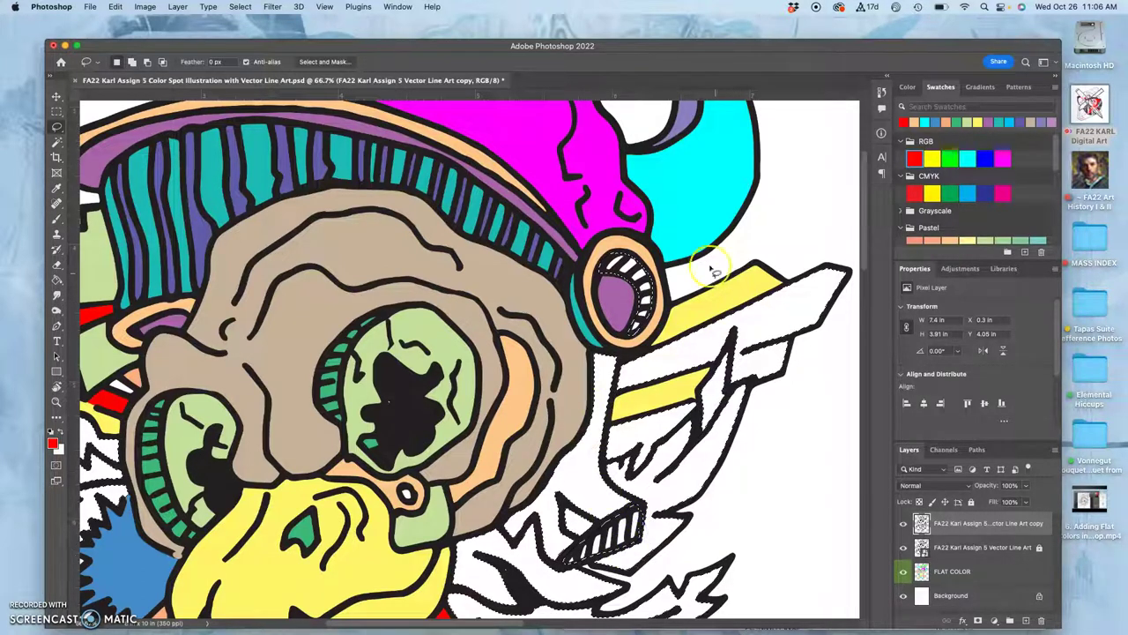
- Add the narrow white shard beside the green block on the skull's left side to the selection with the Magic Wand
left_click_drag(574, 263, 763, 300)
left_click_drag(605, 204, 597, 144)
left_click_drag(550, 250, 533, 180)
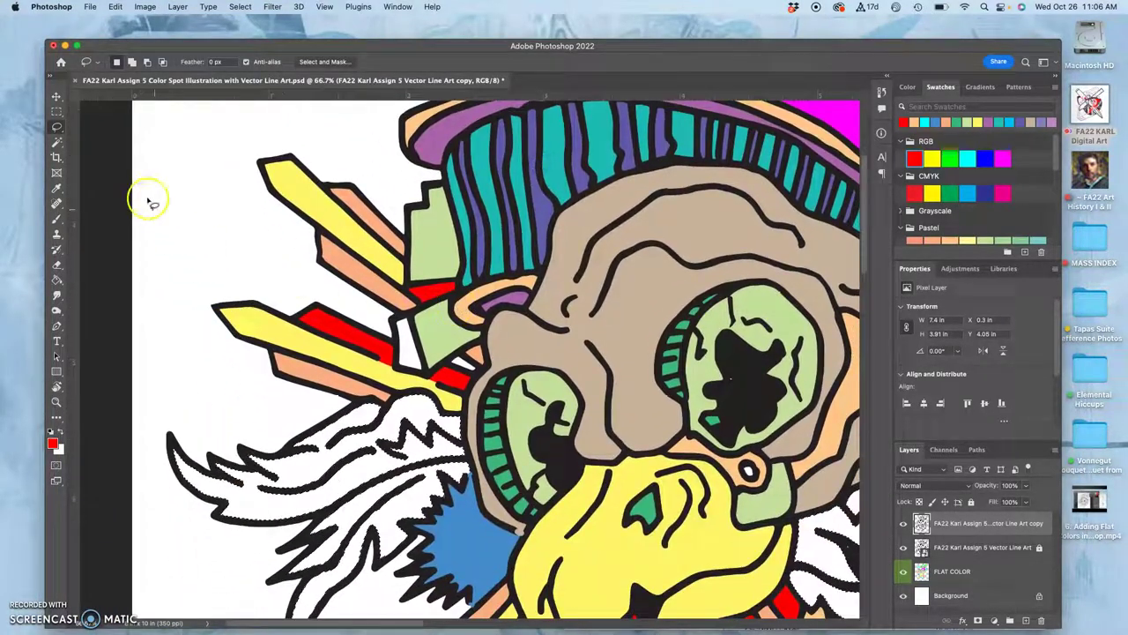
left_click(57, 142)
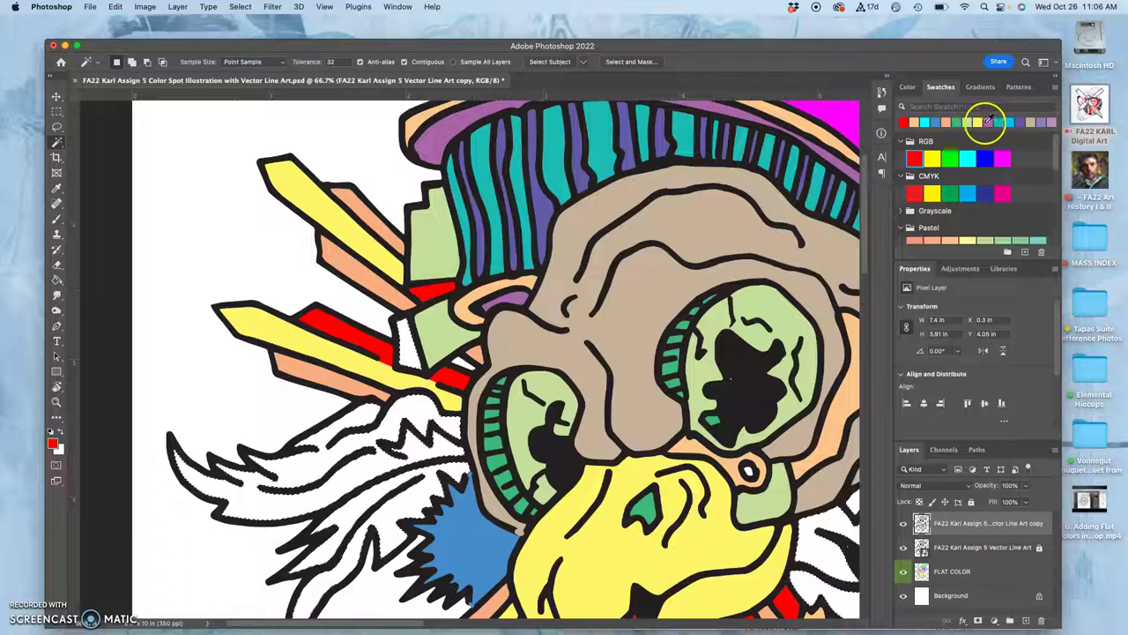
- Target the FLAT COLOR layer and set the foreground colour to a pale blue-green for the Paint Bucket
left_click(993, 151)
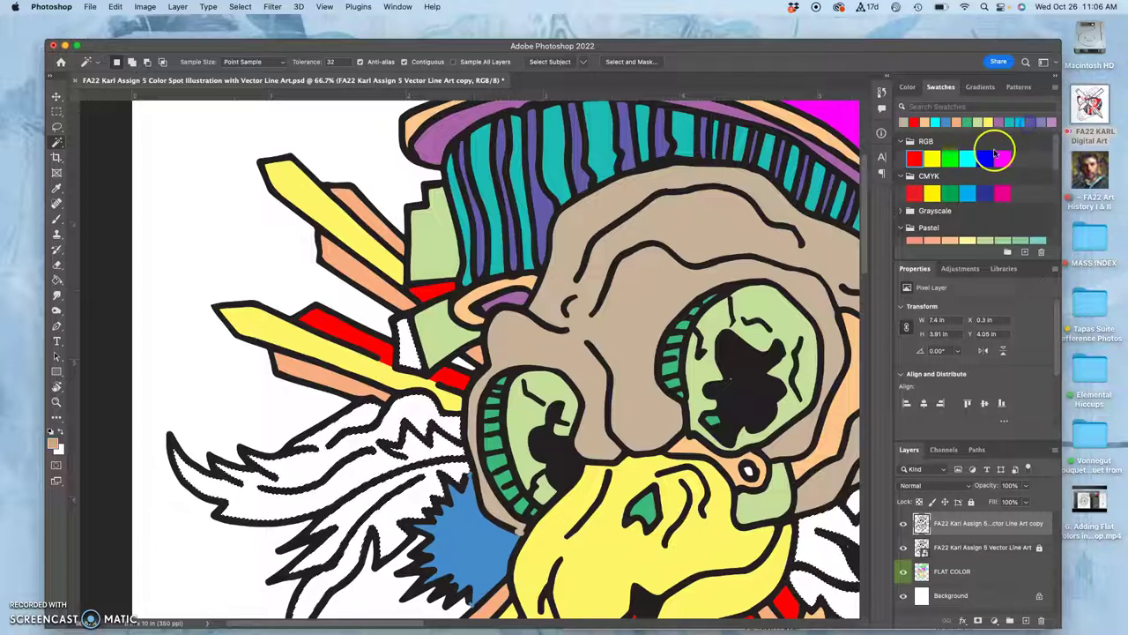
left_click(56, 280)
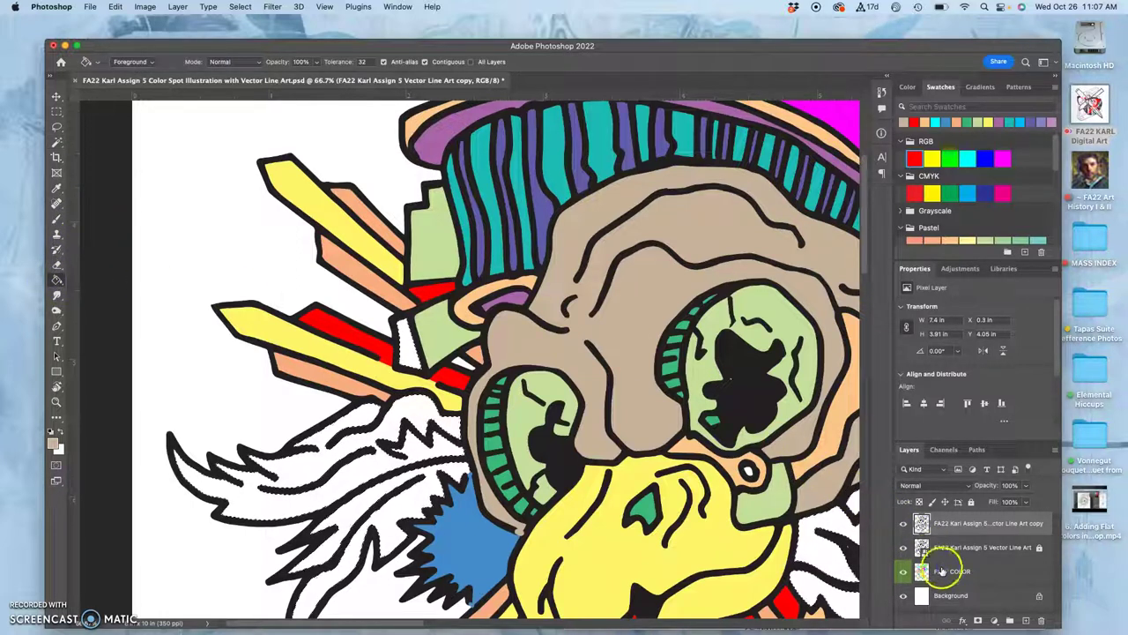
left_click(941, 571)
left_click(52, 443)
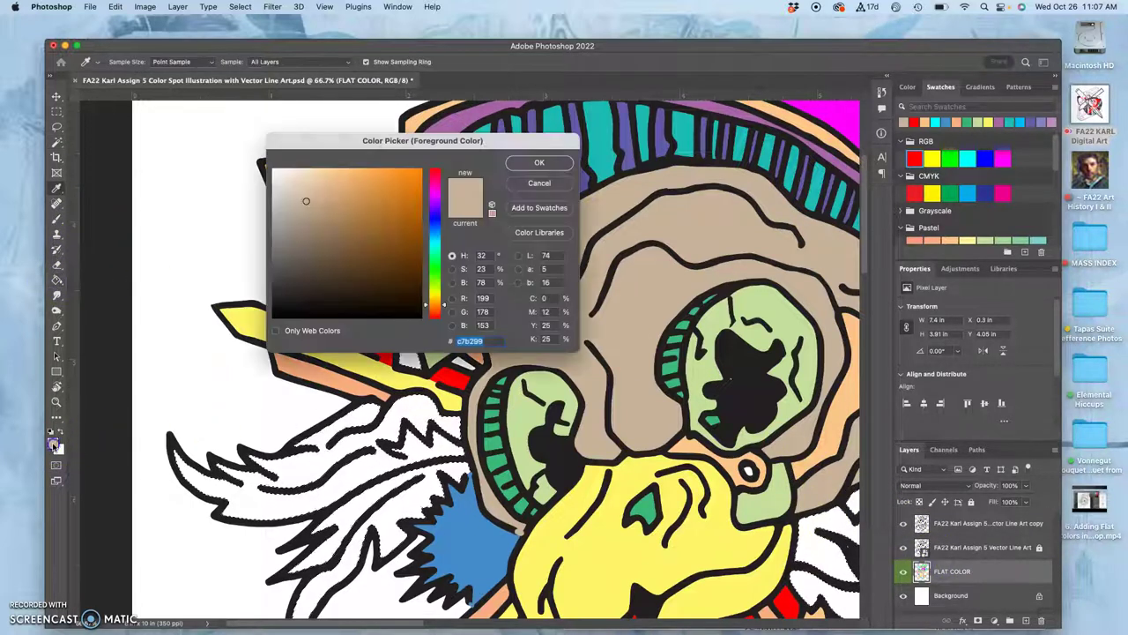
left_click_drag(288, 187, 289, 180)
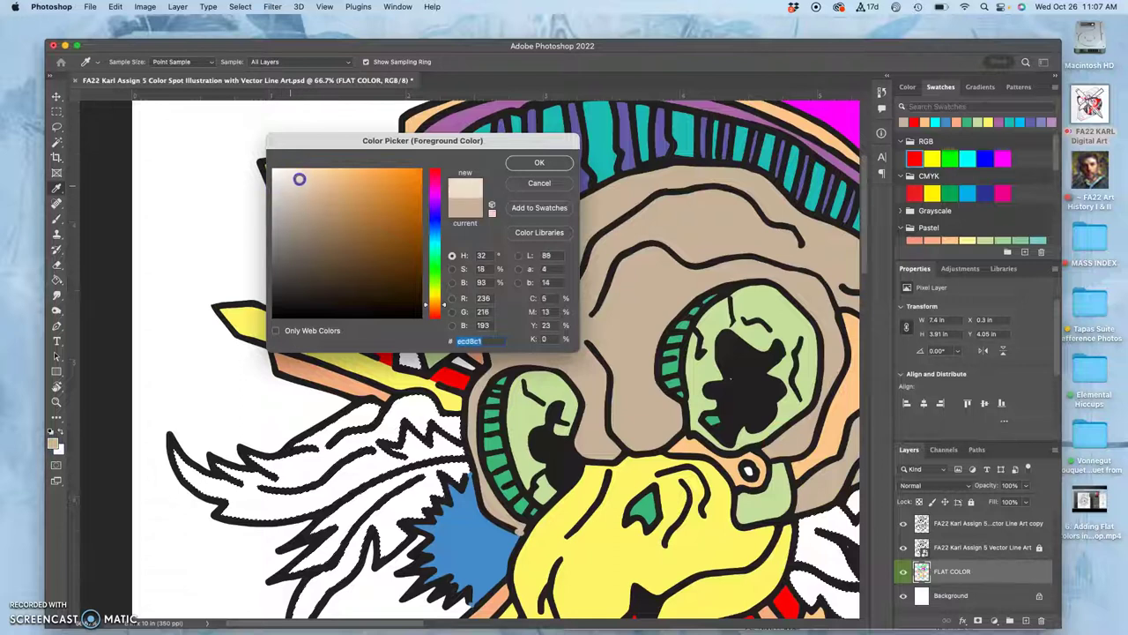
left_click_drag(299, 180, 290, 215)
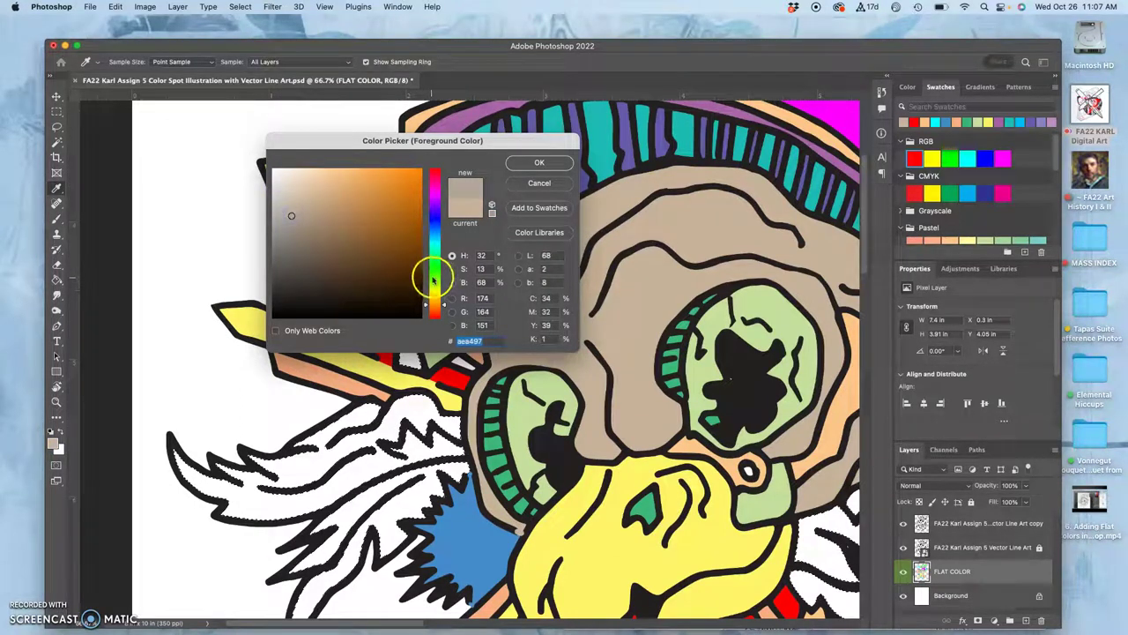
left_click_drag(435, 280, 434, 243)
mouse_move(328, 195)
left_mouse_down()
mouse_move(341, 183)
mouse_move(315, 201)
left_mouse_up()
left_click(545, 162)
key("g")
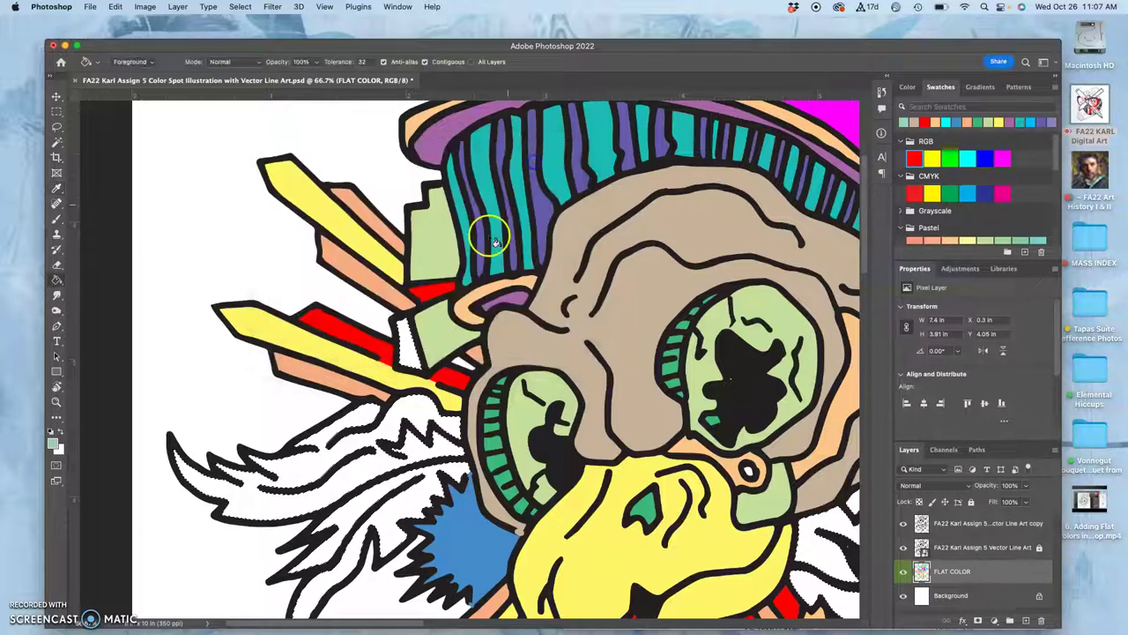
- Fill the selected feathers, white shards and squiggles with the pale blue-green on the FLAT COLOR layer
left_click(407, 352)
left_click(421, 432)
left_click(444, 399)
scroll(520, 350, "down", 5)
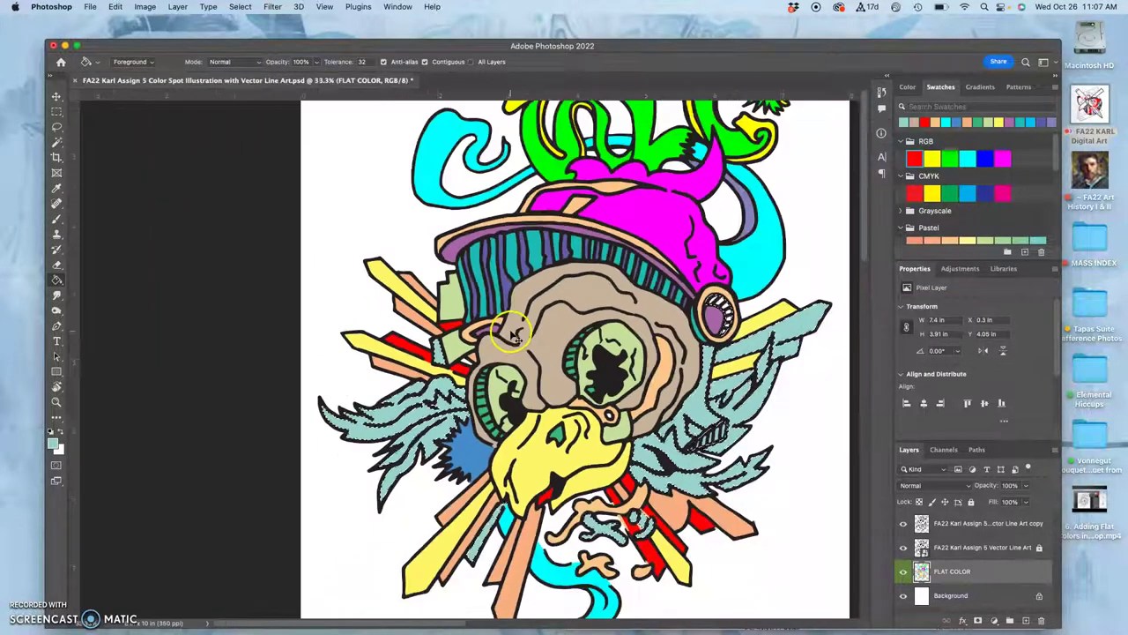
scroll(513, 333, "down", 1)
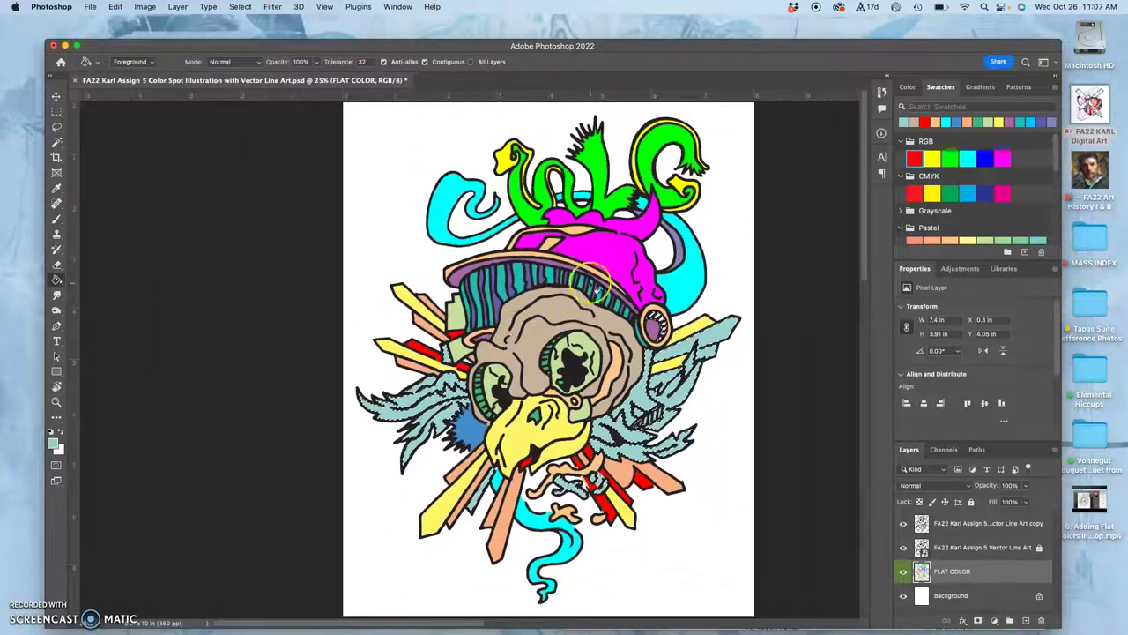
left_click(701, 351)
left_click(674, 362)
- Fill the white stripes in the hat's round ornament with the pale blue-green and clear the selection
key("super+equal")
key("super+equal")
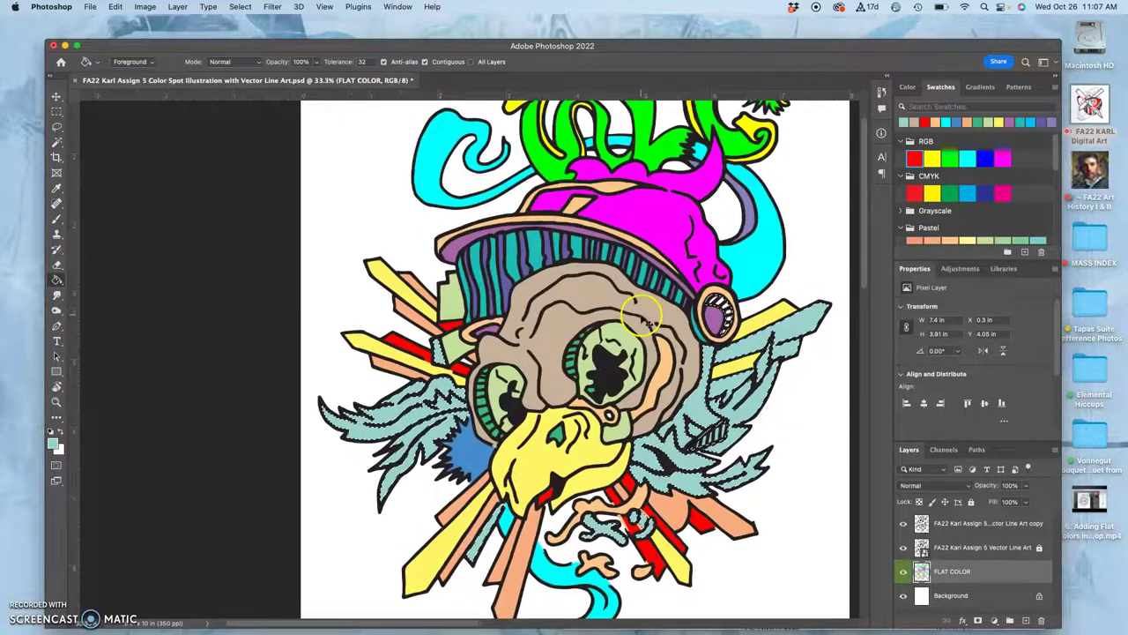
scroll(640, 279, "right", 5)
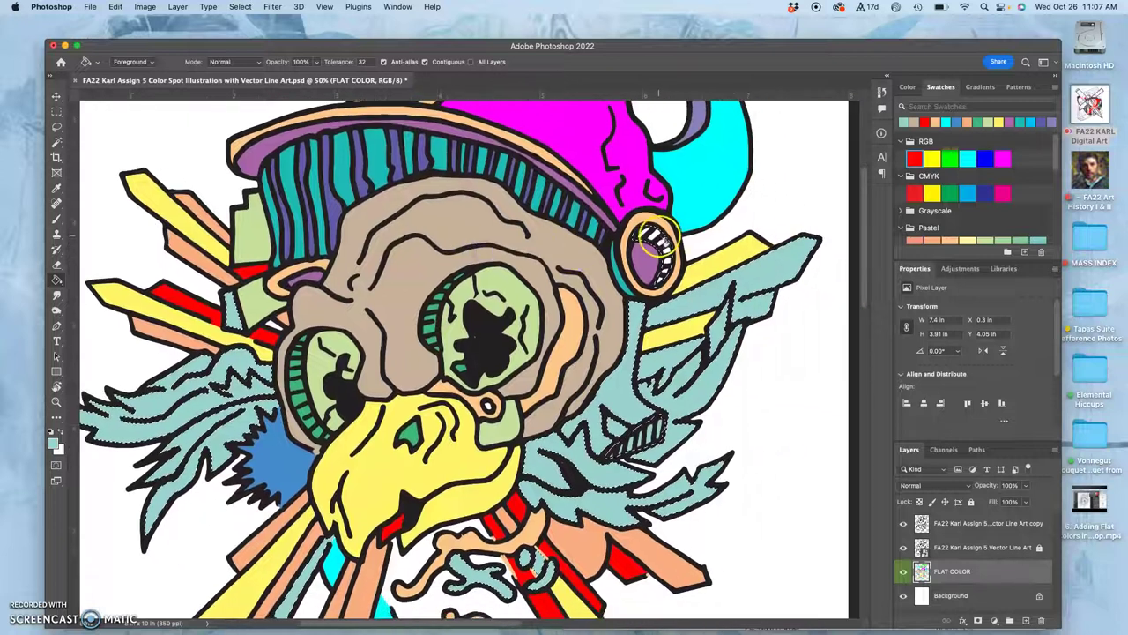
left_click(644, 343)
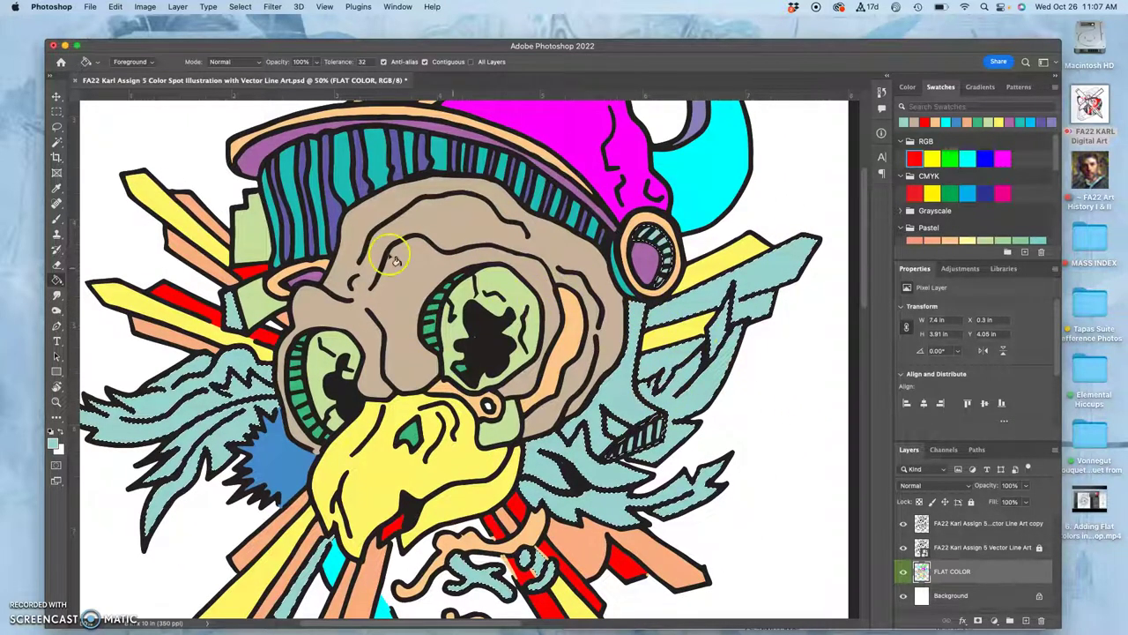
key("super+d")
left_click(56, 125)
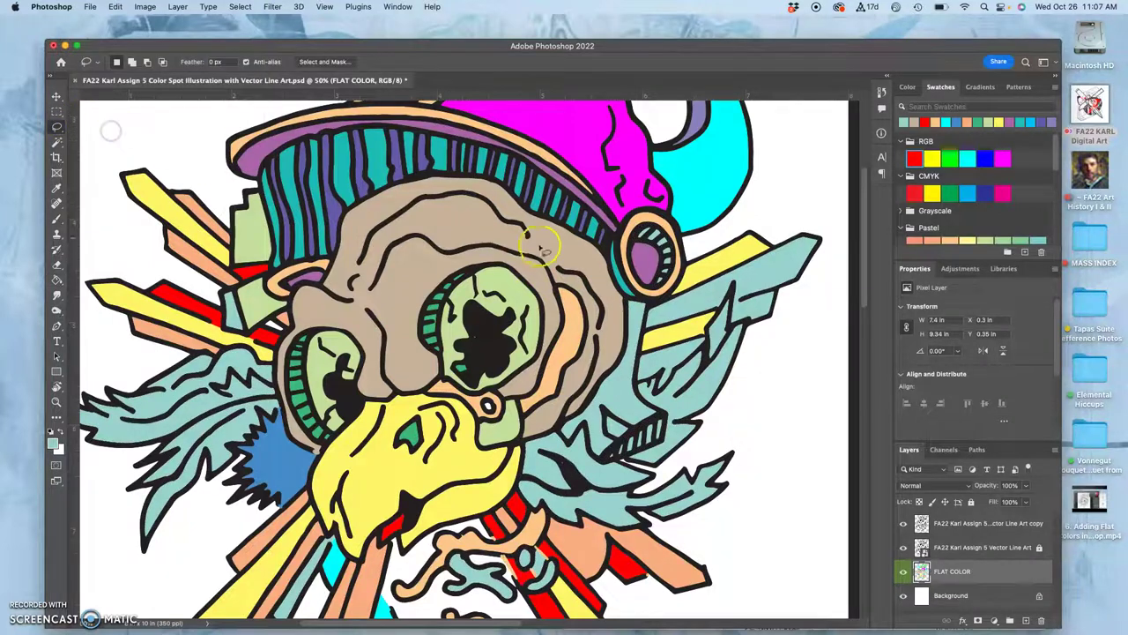
key("super+minus")
key("super+minus")
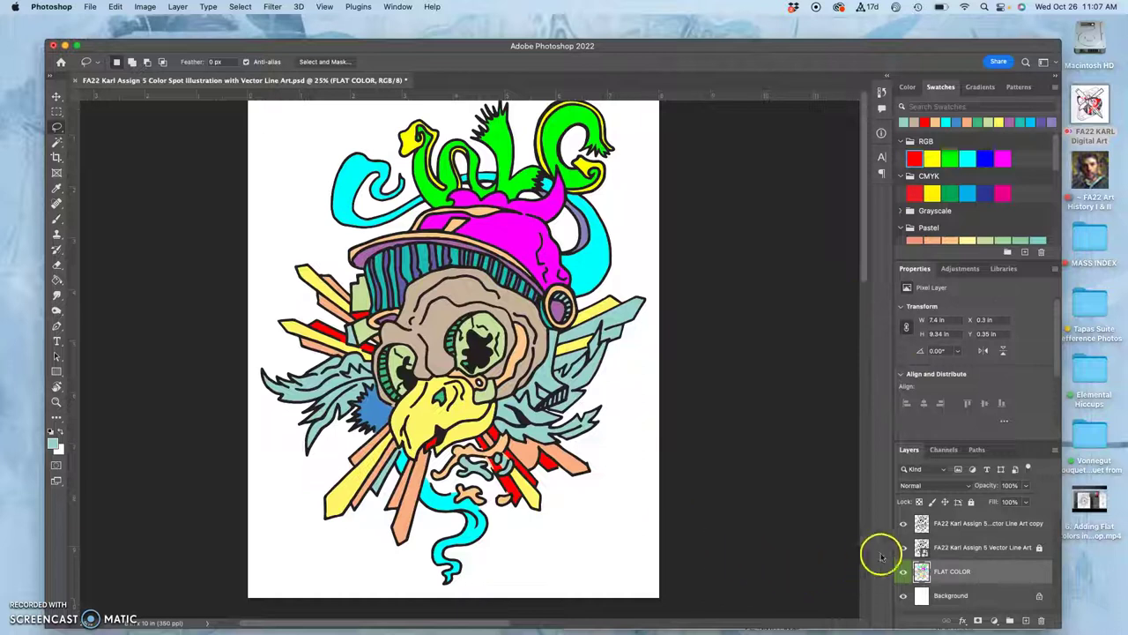
- Duplicate the Background layer and fill the copy with 50% Gray
left_click(948, 595)
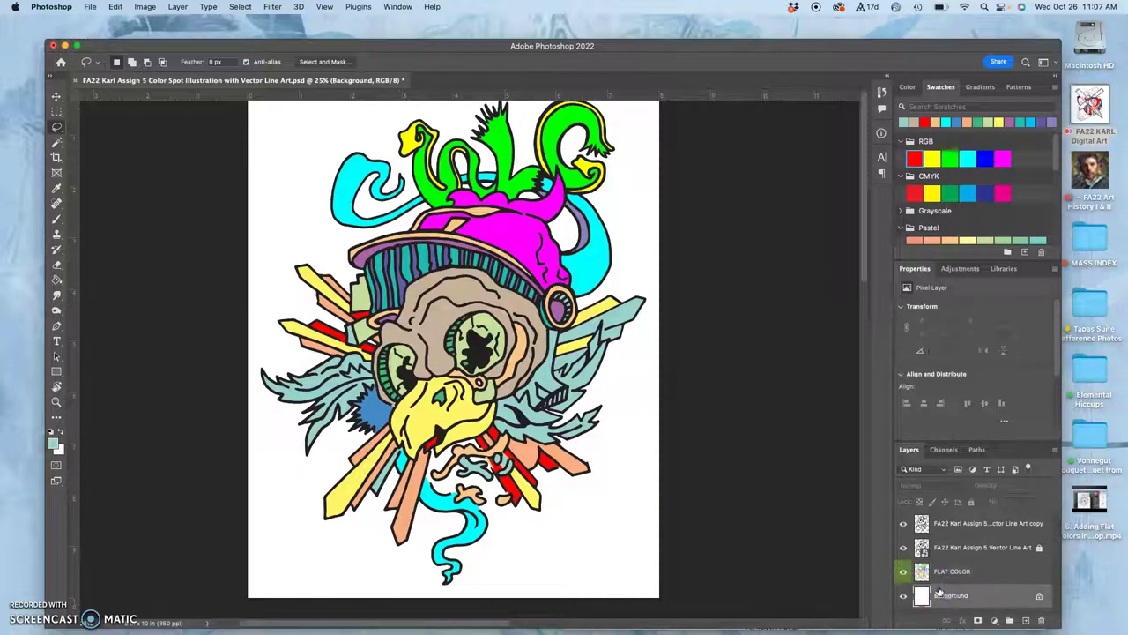
key("super+j")
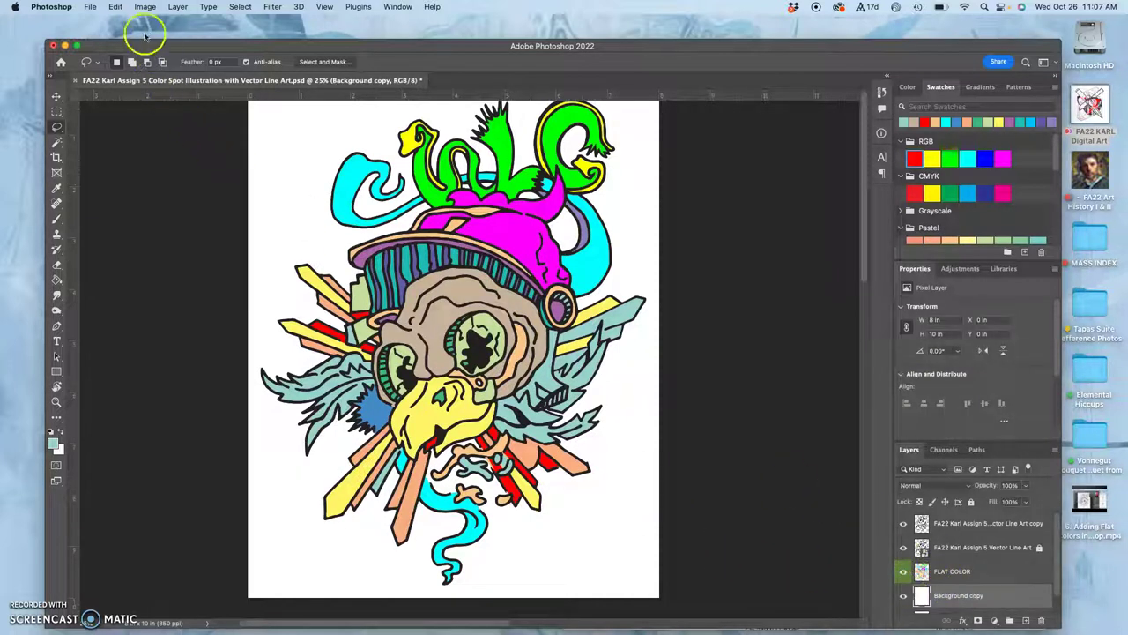
left_click(116, 6)
left_click(132, 185)
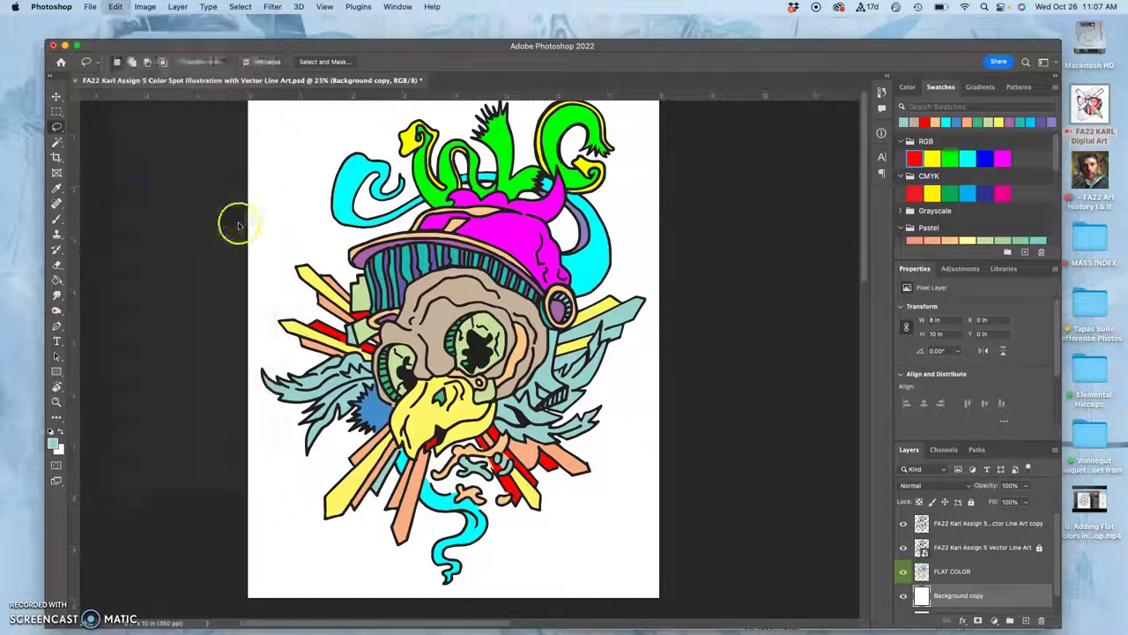
left_click(431, 185)
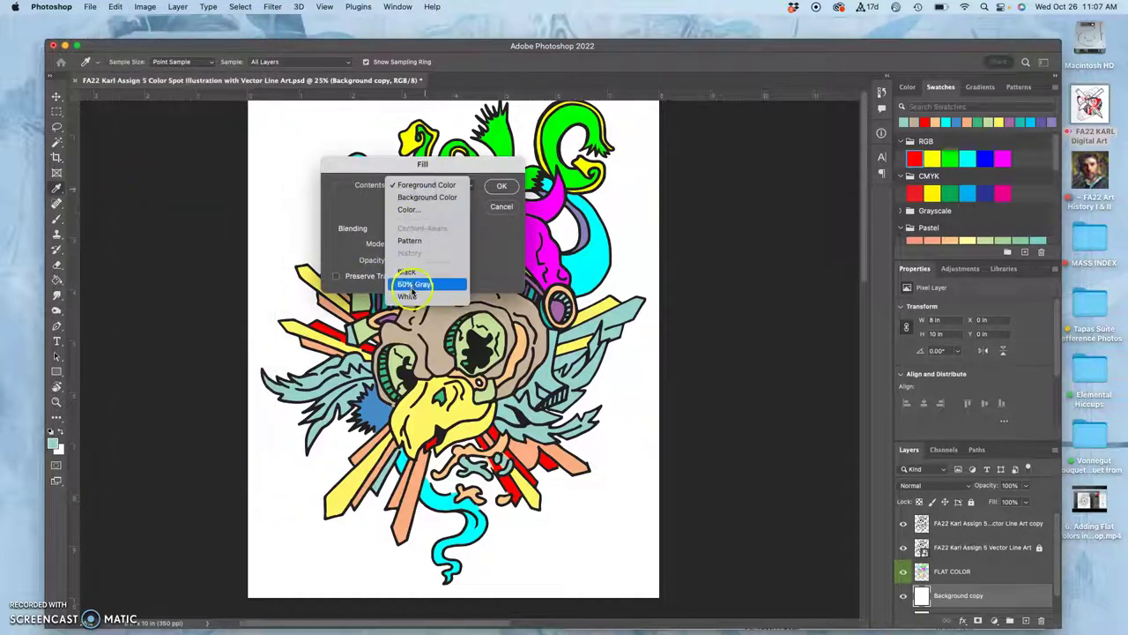
left_click(416, 285)
left_click(501, 185)
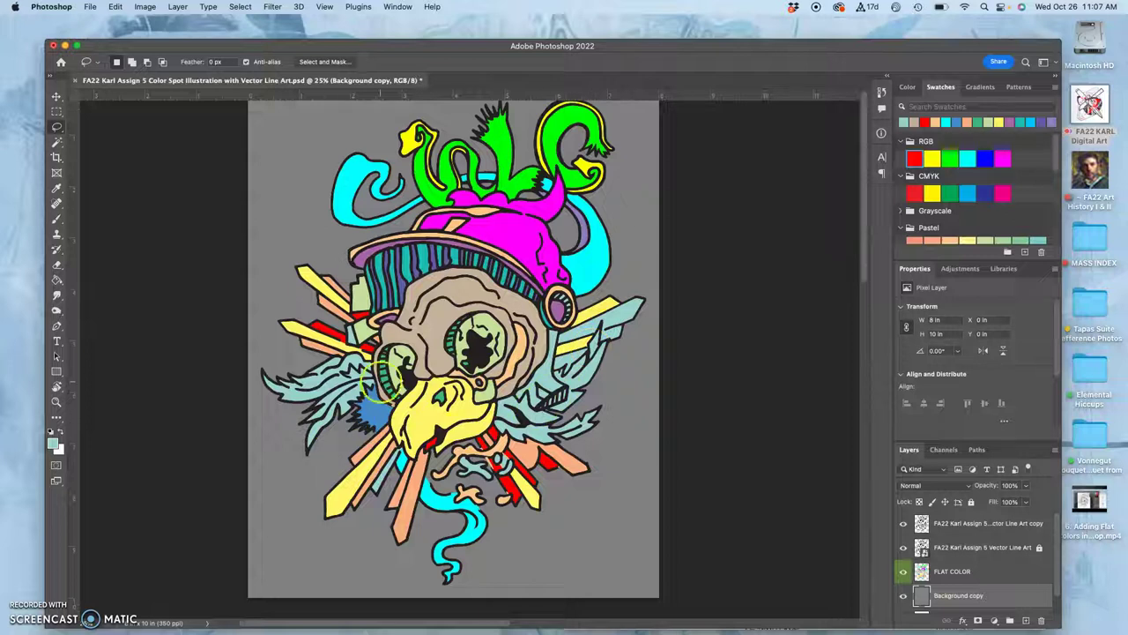
- Compare the illustration with and without the gray background copy, leaving the copy hidden
left_click(902, 596)
left_click(903, 595)
left_click(903, 596)
- Magic Wand the white hole in the small ring above the beak on the Vector Line Art layer
key("super+=")
key("super+=")
key("super+=")
key("super+=")
key("super+=")
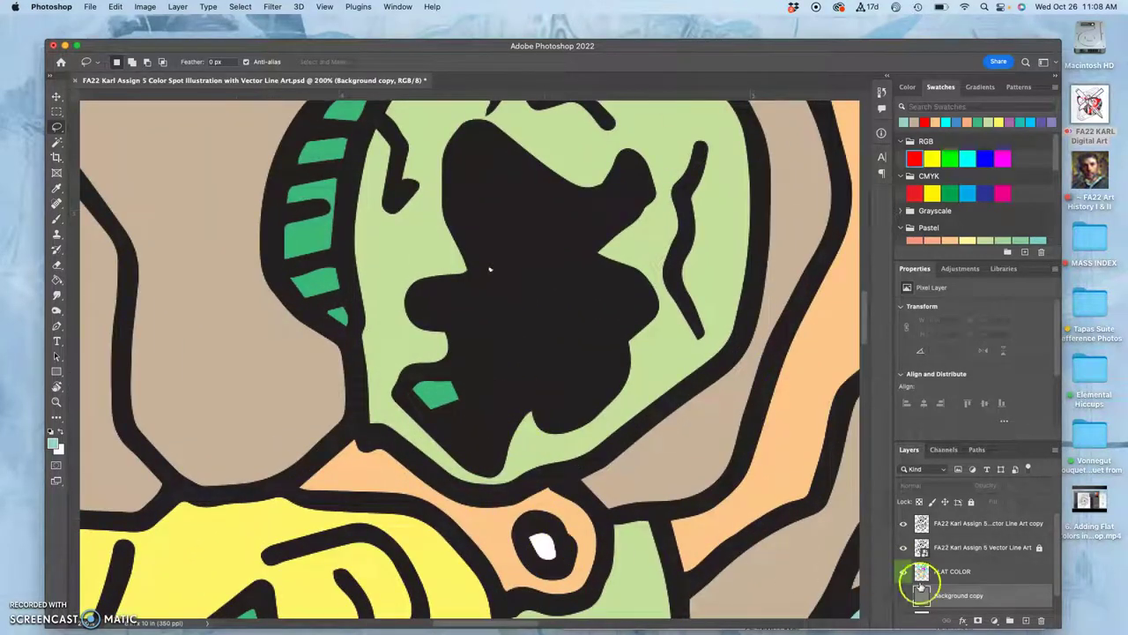
left_click(952, 571)
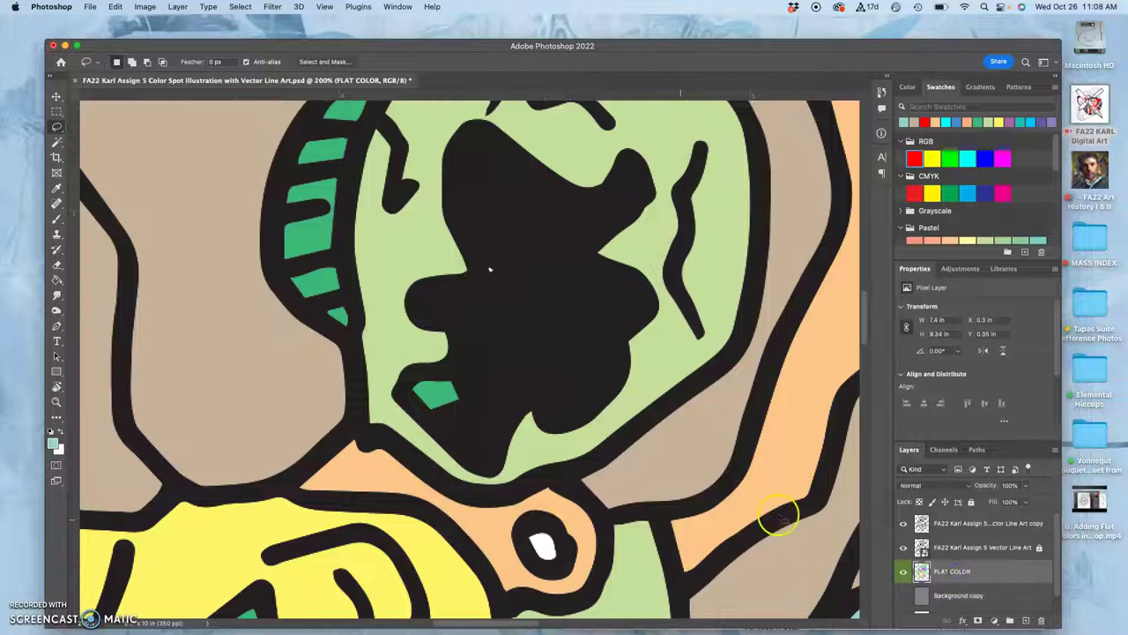
left_click(938, 525)
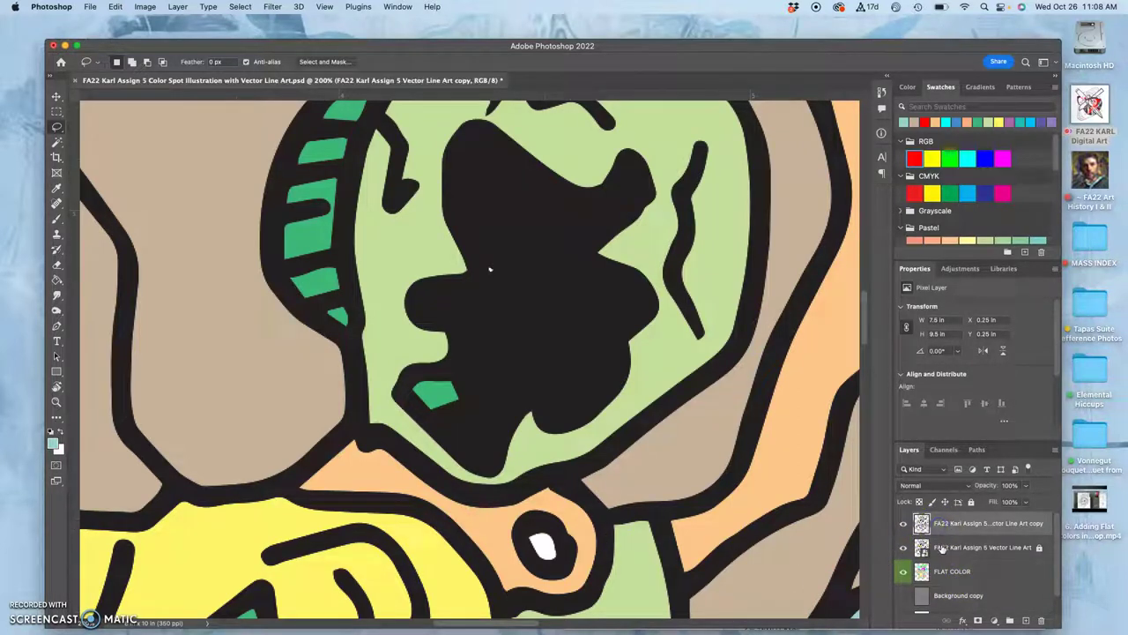
left_click(941, 547)
left_click(57, 141)
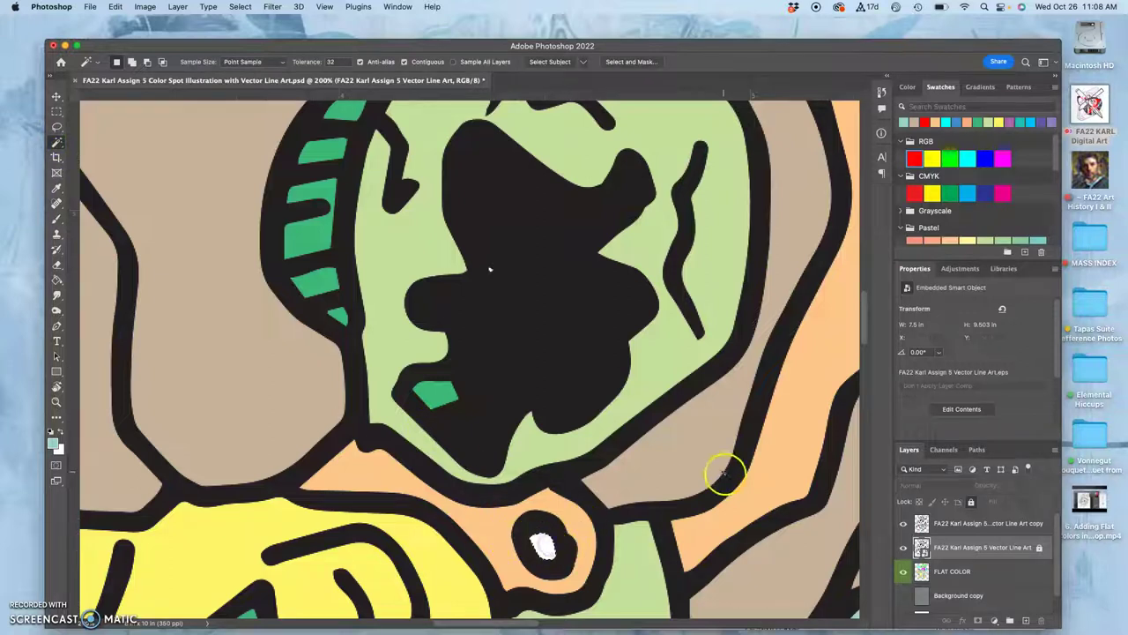
- Fill the selected ring hole with RGB red on the FLAT COLOR layer
left_click(914, 159)
left_click(57, 280)
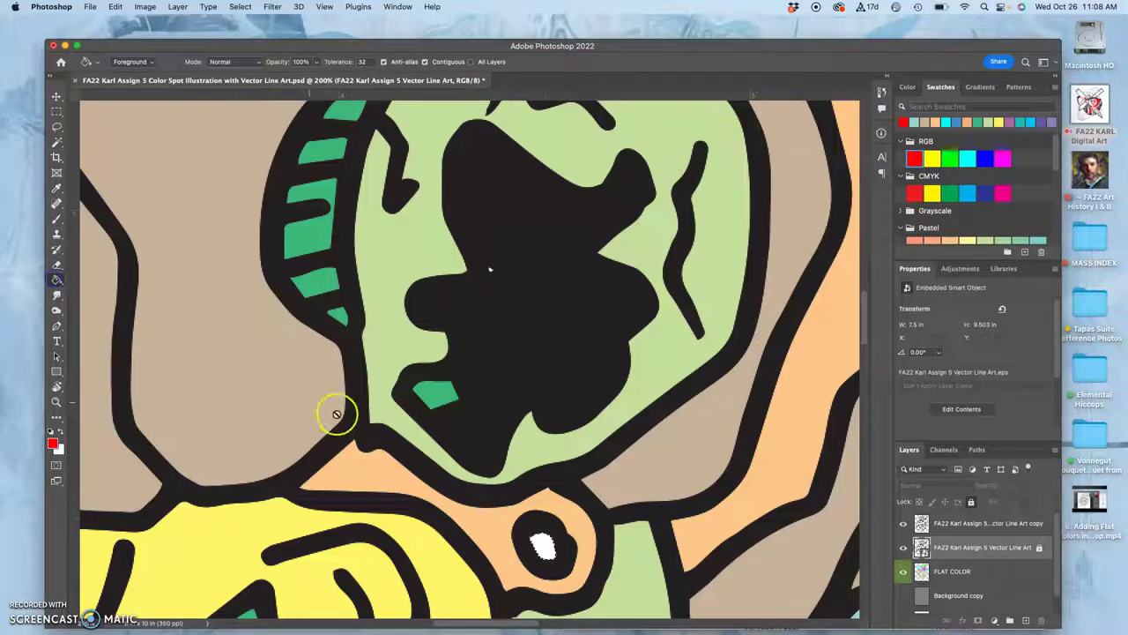
left_click(951, 571)
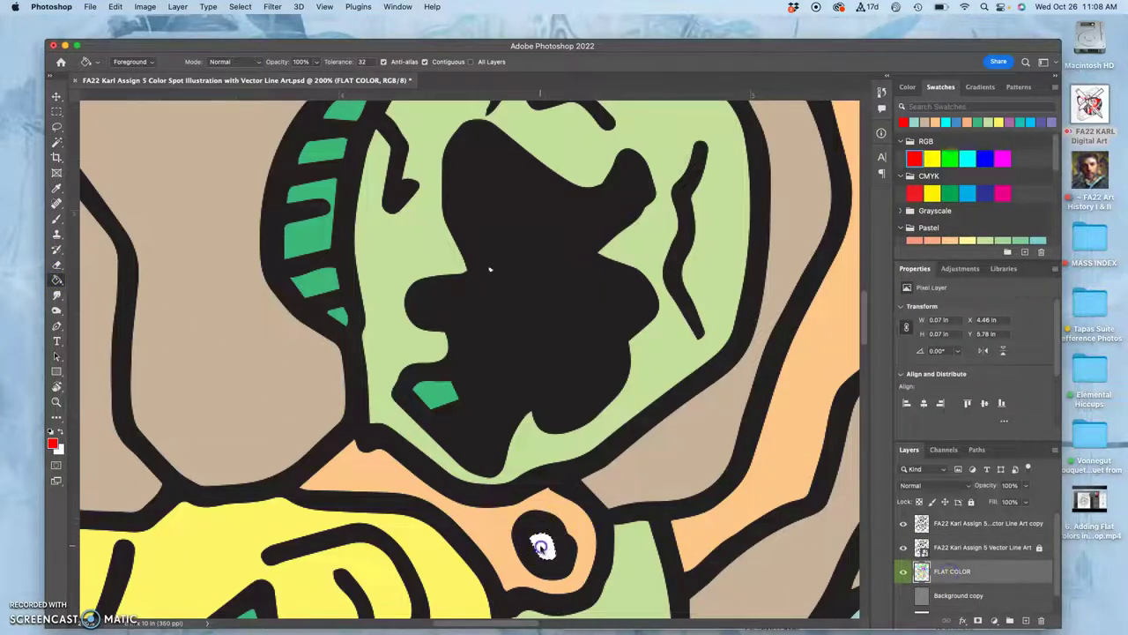
left_click(950, 571)
- Hide both line art layers to view the flat colours over the gray background copy, and clear the selection
left_click(903, 523)
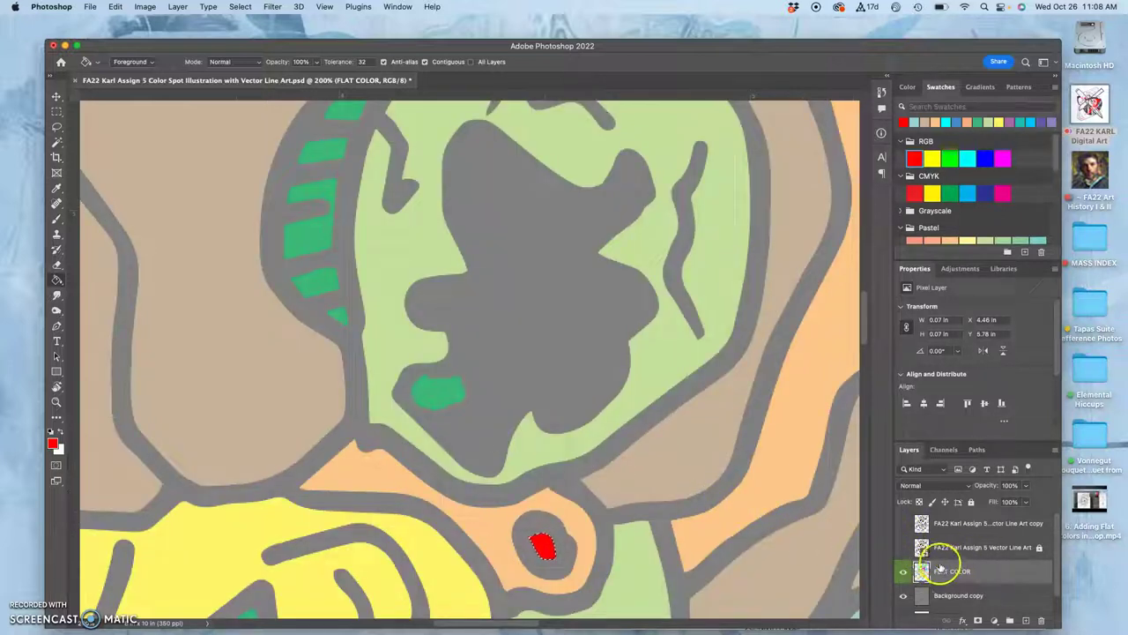
key("super+d")
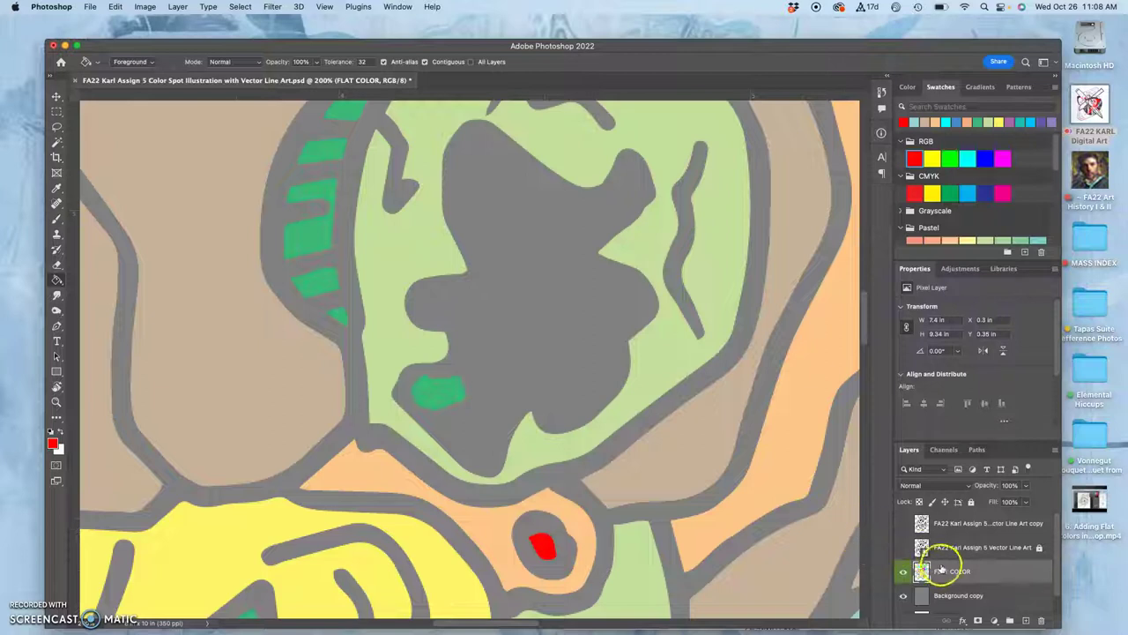
- Hide the gray background copy and view the whole illustration's flat colours on white
left_click(902, 599)
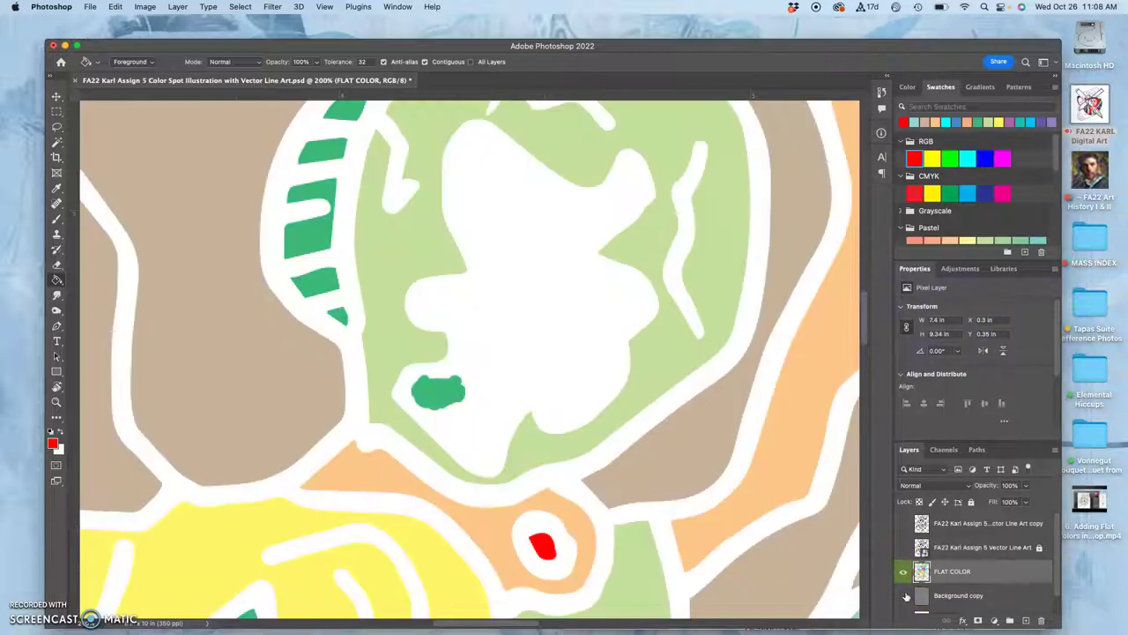
key("super+minus")
key("super+minus")
key("super+minus")
key("super+minus")
key("super+minus")
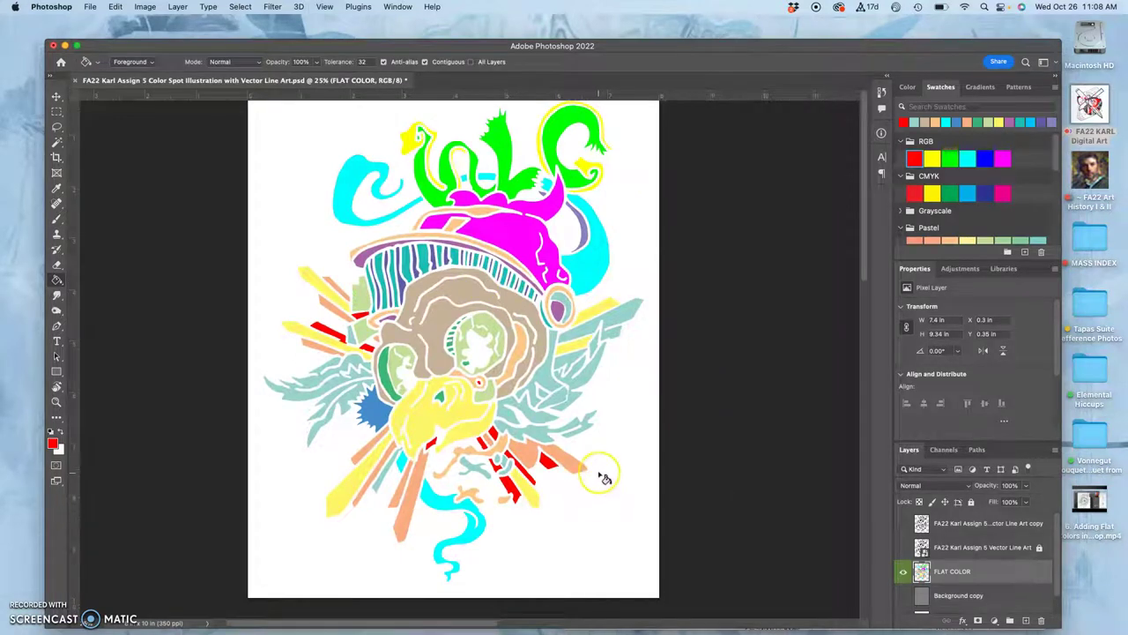
- Show the Vector Line Art layer again over the flat colours around the rays and ribbons below the beak
key("super+plus")
key("super+plus")
key("super+plus")
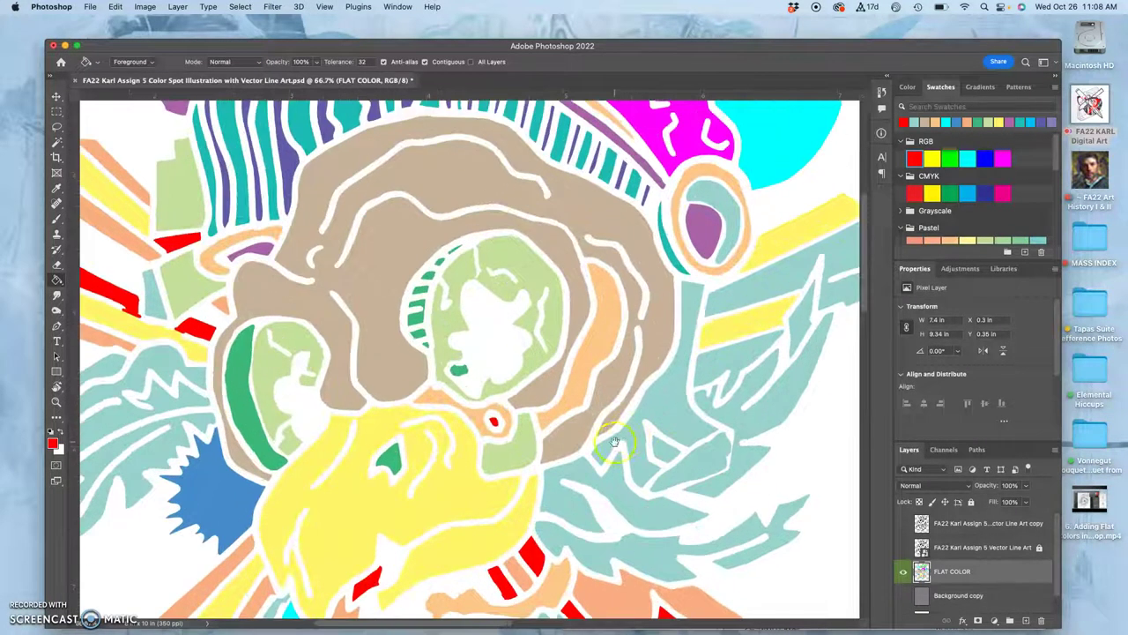
left_click_drag(612, 442, 534, 155)
left_click(902, 548)
left_click(903, 548)
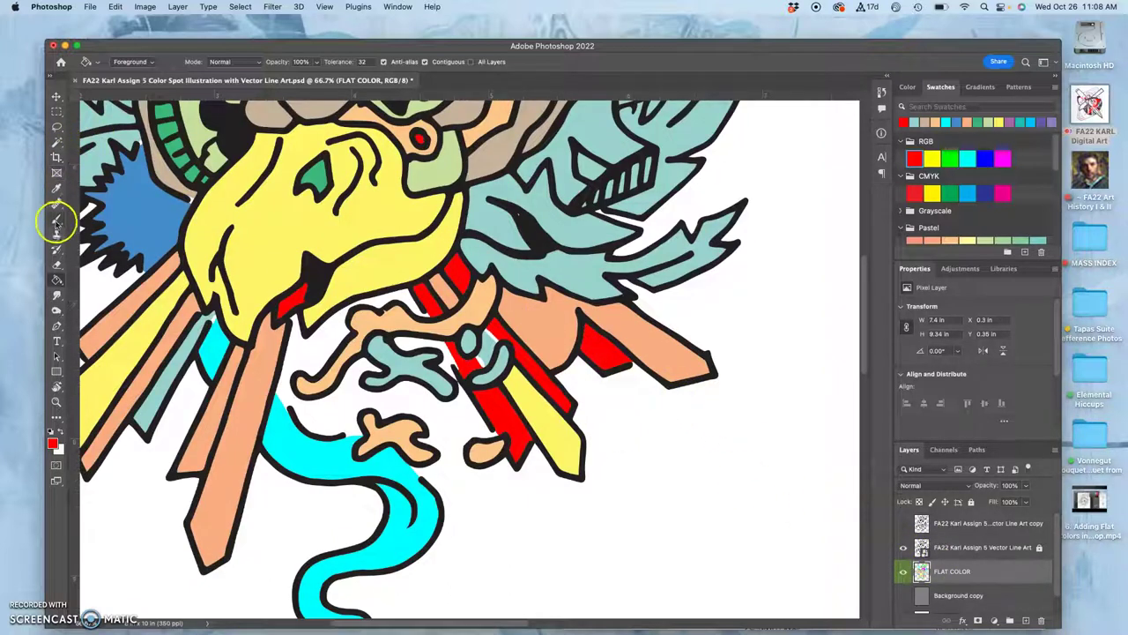
- With the Brush tool, sample the light yellow of the ray below the beak as the foreground colour
left_click(57, 219)
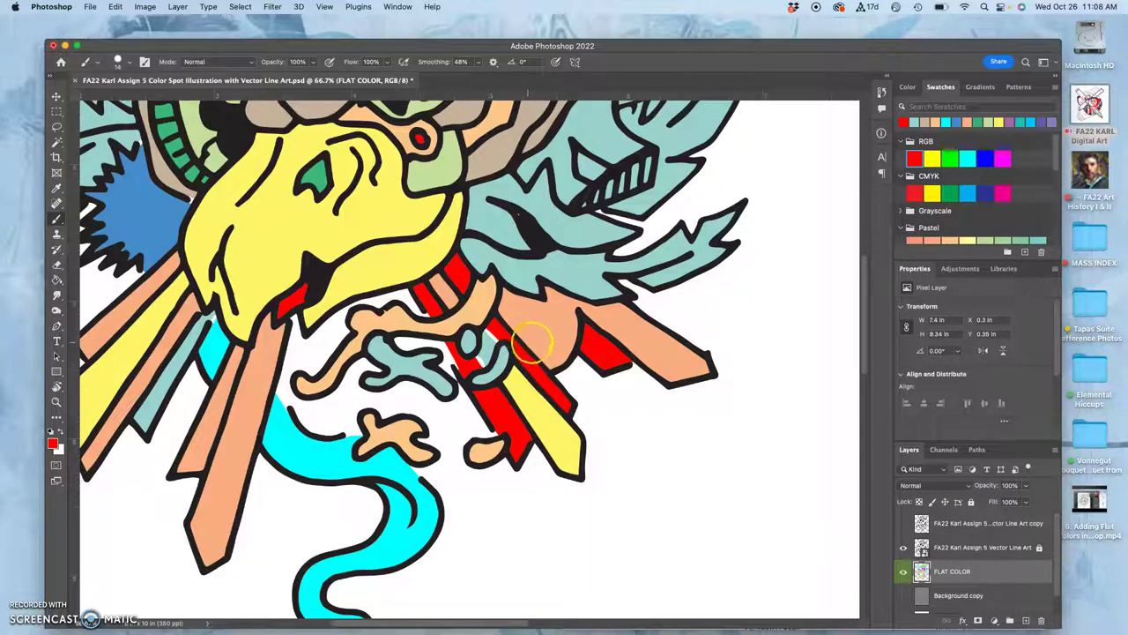
left_click(534, 397, "alt")
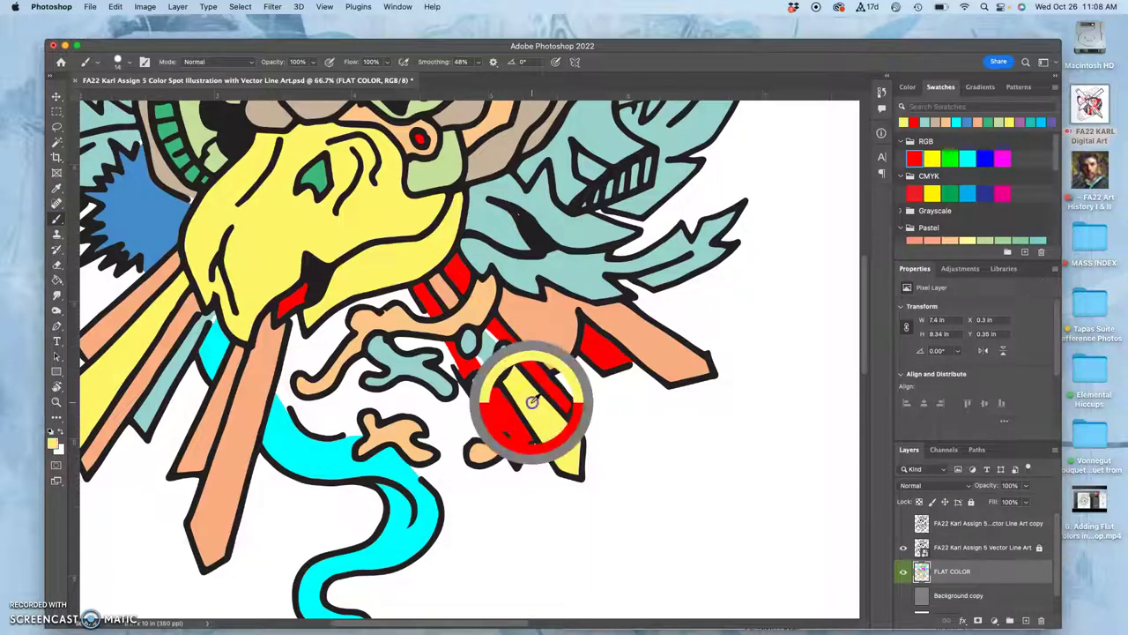